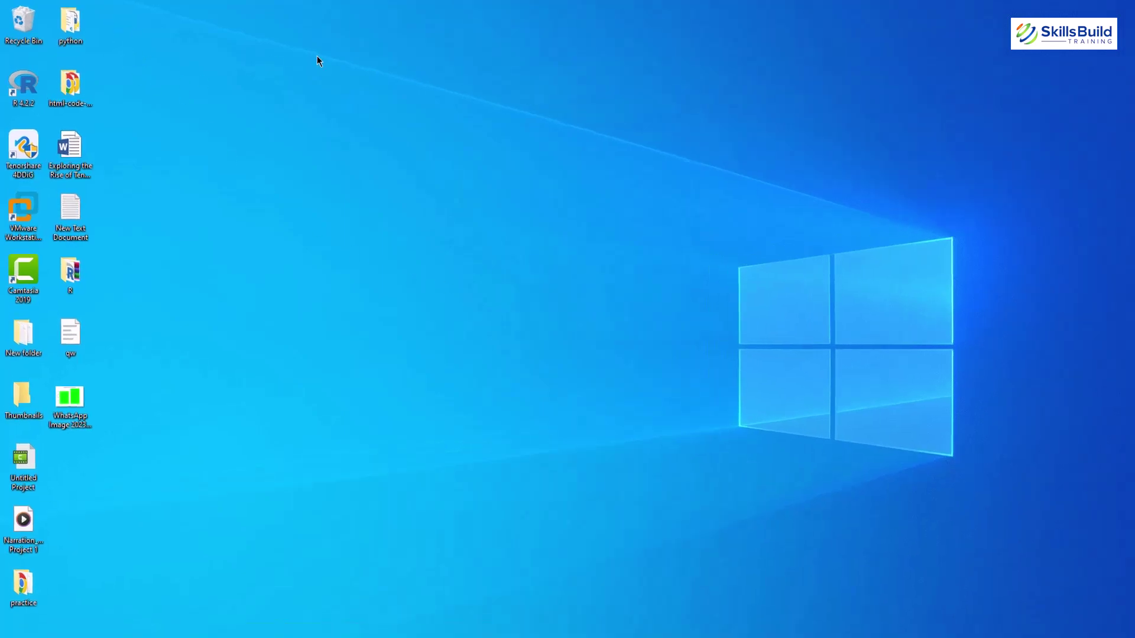
- Hide all icons on the desktop
{"action": "right_click", "coordinate": [306, 55]}
{"action": "mouse_move", "coordinate": [383, 61]}
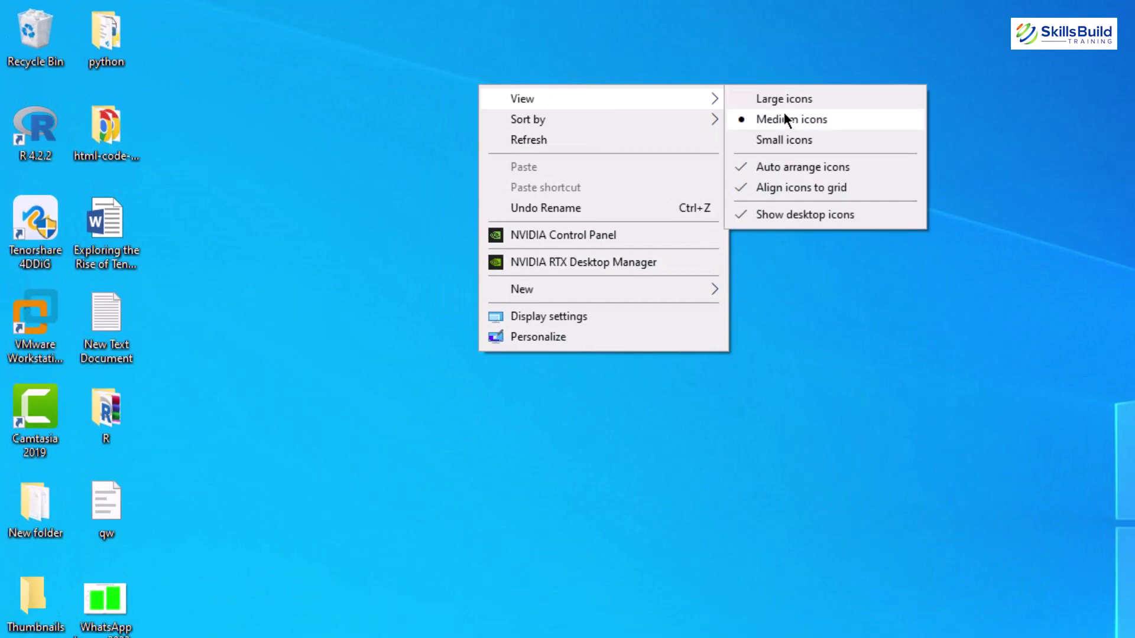
{"action": "left_click", "coordinate": [793, 215]}
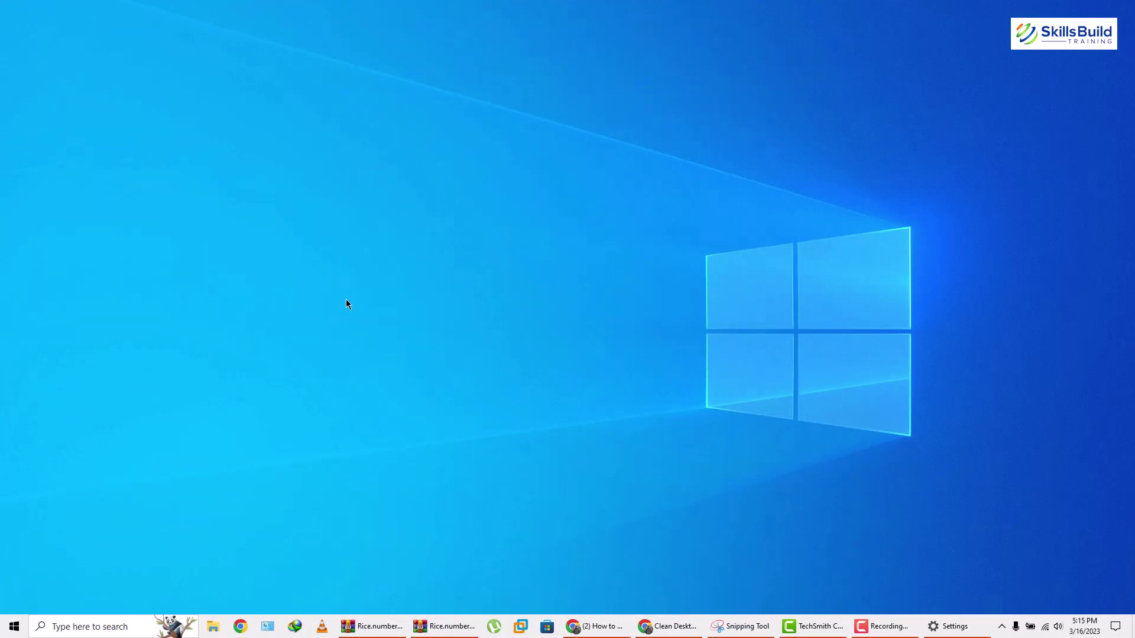
- In the taskbar settings, enable small taskbar buttons and set combining of taskbar buttons to "Always, hide labels"
{"action": "right_click", "coordinate": [997, 625]}
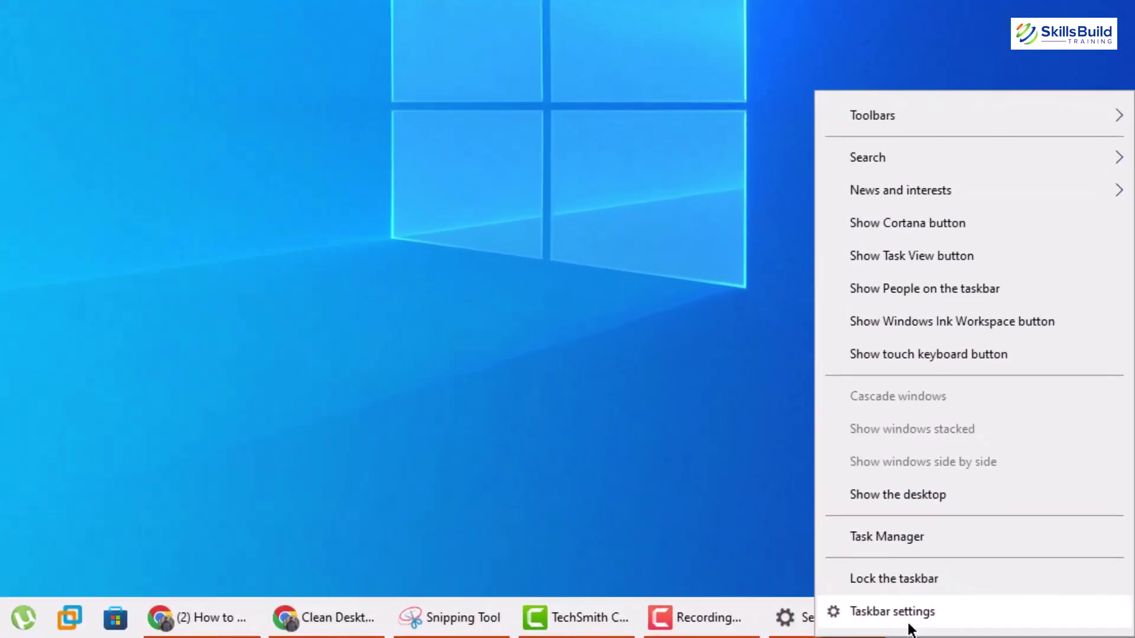
{"action": "left_click", "coordinate": [904, 615]}
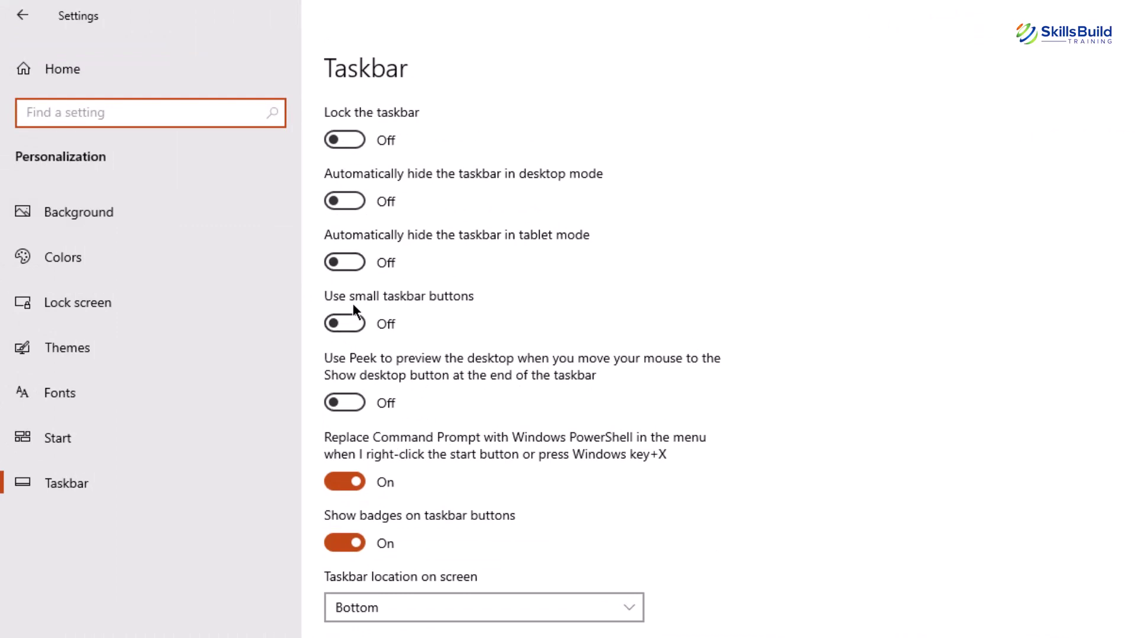
{"action": "left_click", "coordinate": [346, 325]}
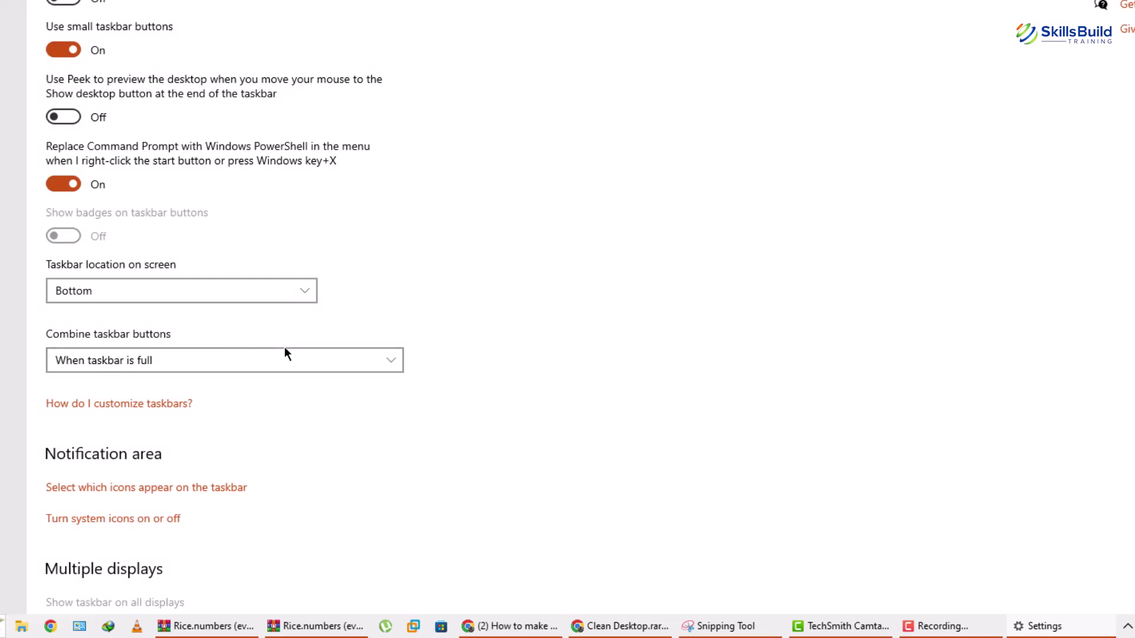
{"action": "left_click", "coordinate": [247, 359]}
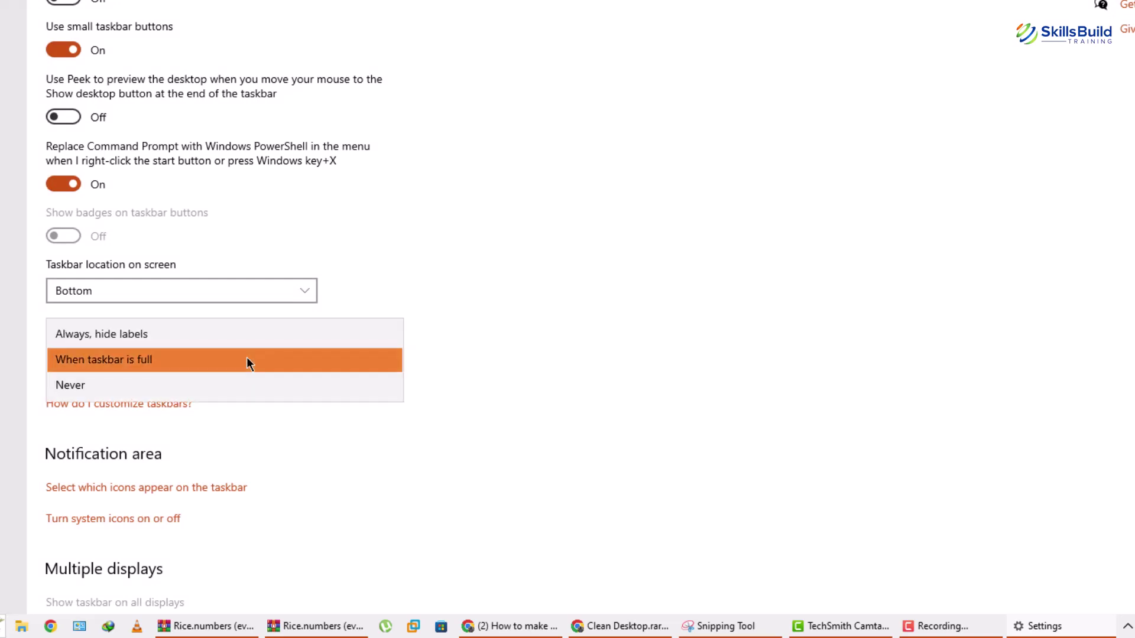
{"action": "left_click", "coordinate": [132, 334]}
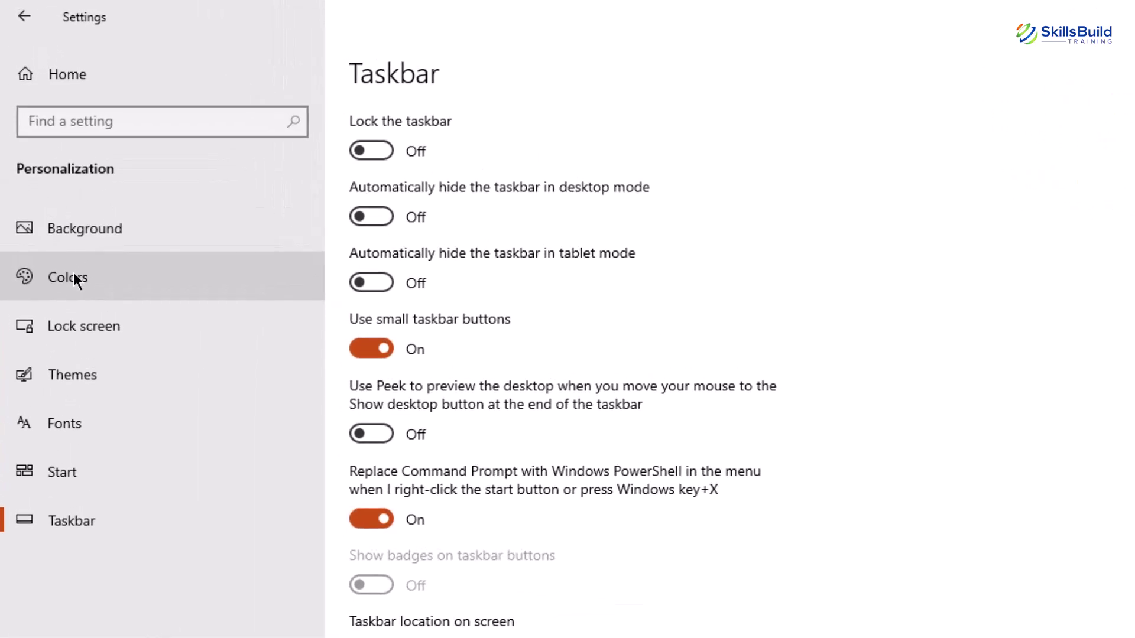
- In the personalization color settings, set the color mode to Dark with the dark gray accent color
{"action": "left_click", "coordinate": [75, 279]}
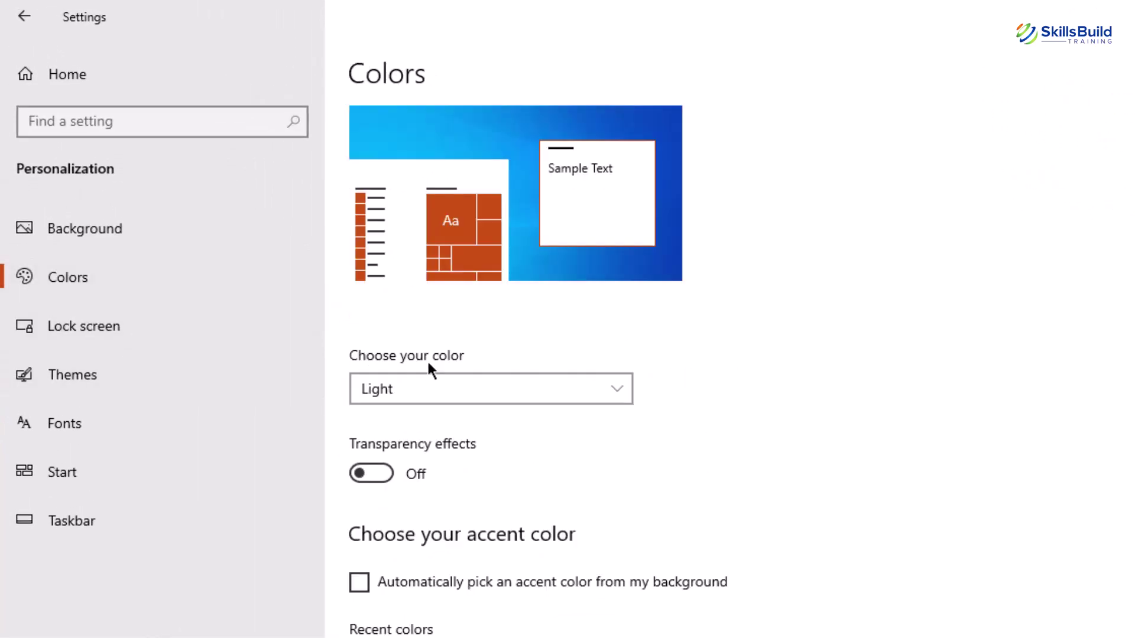
{"action": "left_click", "coordinate": [450, 387]}
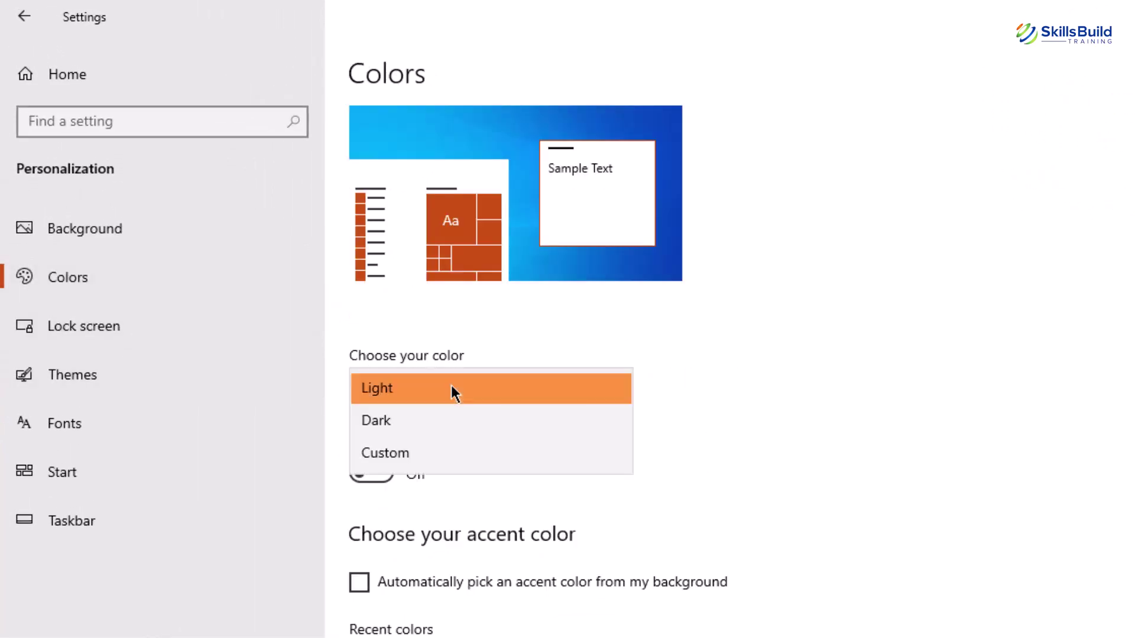
{"action": "left_click", "coordinate": [438, 421]}
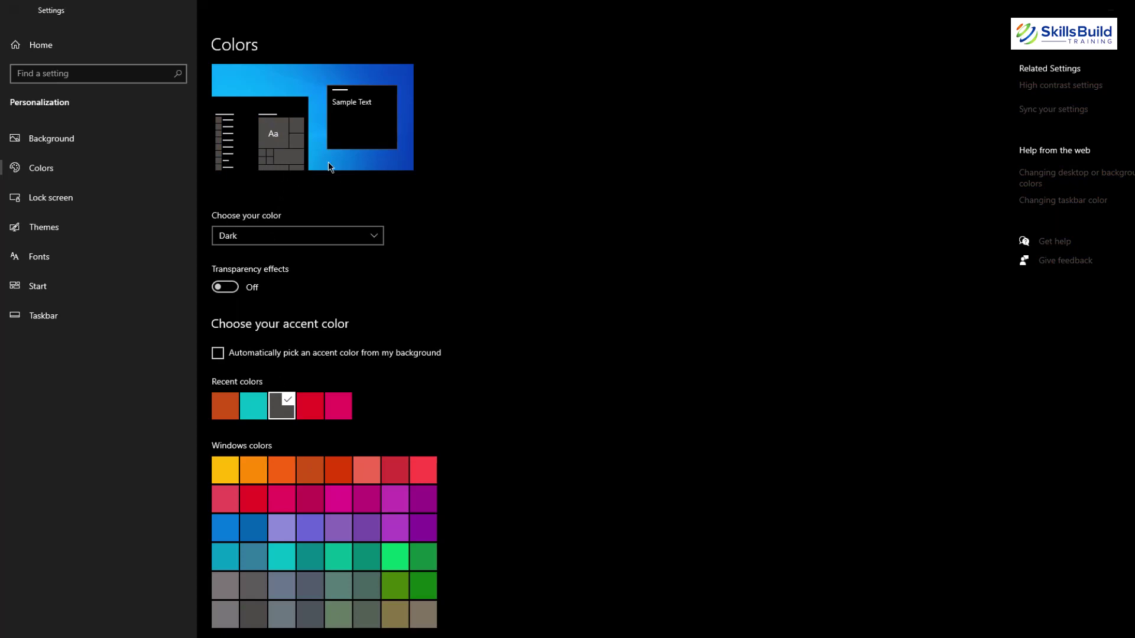
{"action": "scroll", "coordinate": [361, 331], "scroll_direction": "down", "scroll_amount": 3}
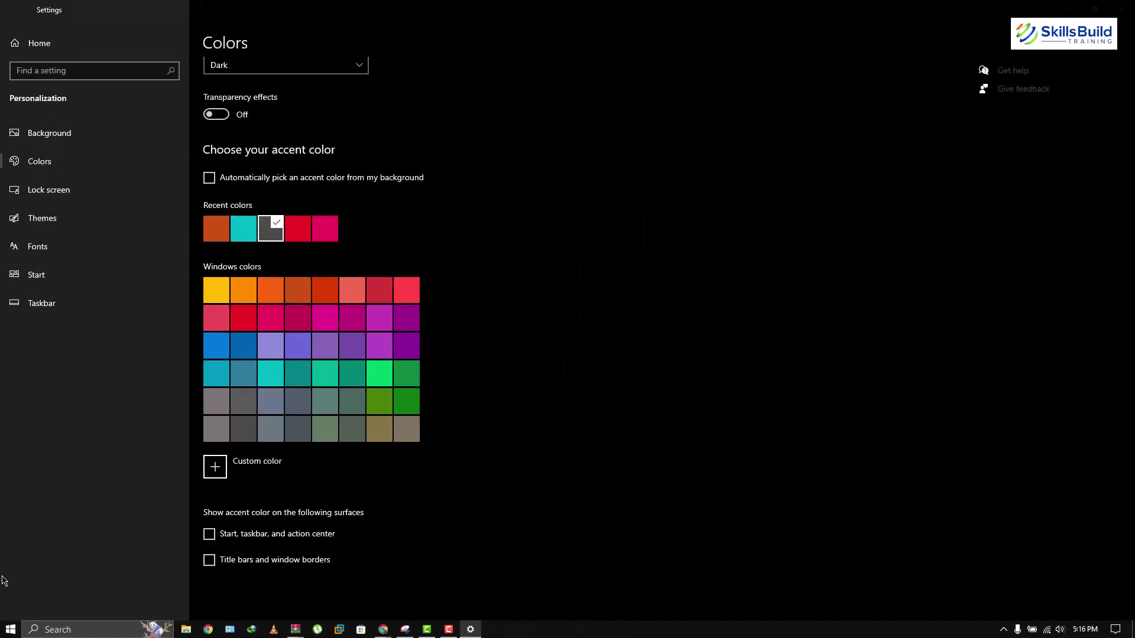
- Look through the Start menu's app list and tiles, and return to the personalization settings
{"action": "left_click", "coordinate": [4, 633]}
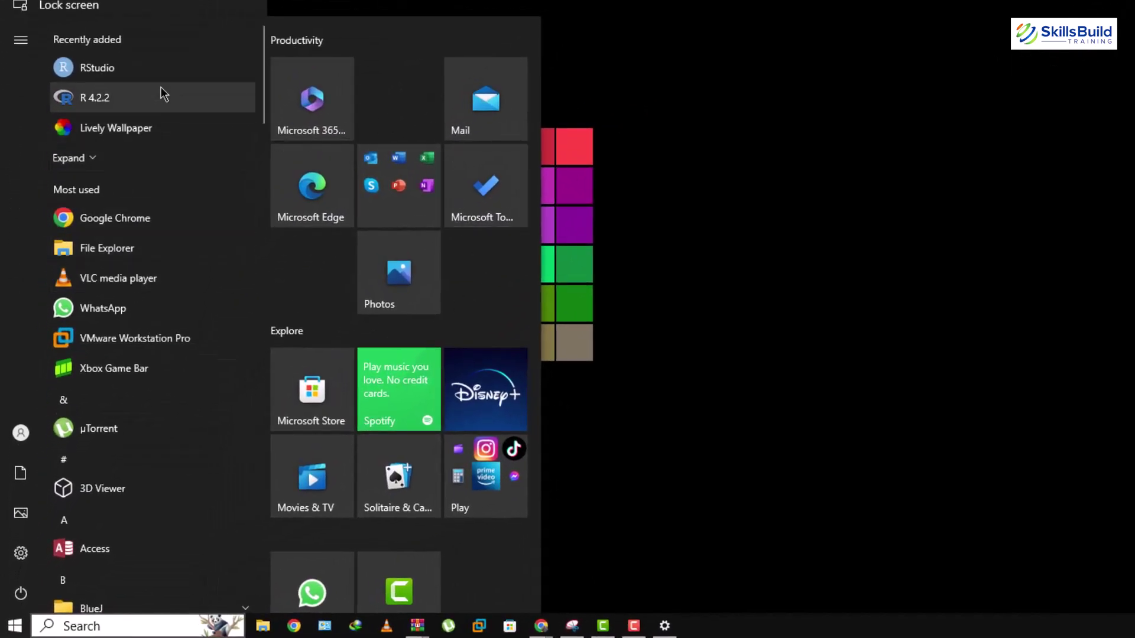
{"action": "scroll", "coordinate": [150, 119], "scroll_direction": "down", "scroll_amount": 10}
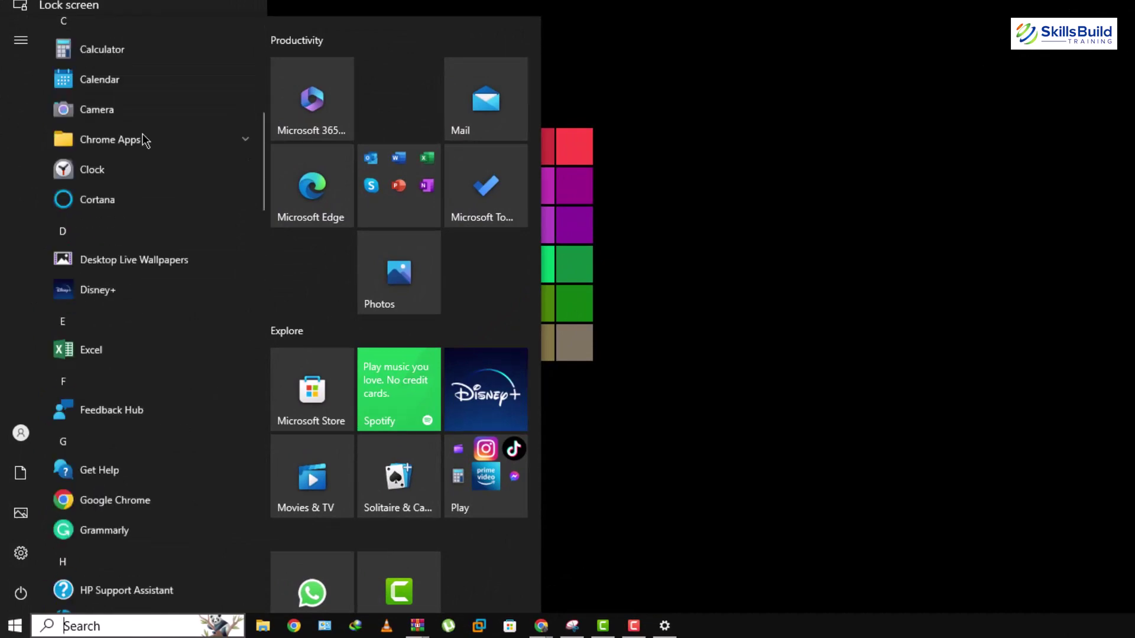
{"action": "scroll", "coordinate": [145, 140], "scroll_direction": "down", "scroll_amount": 10}
{"action": "scroll", "coordinate": [145, 141], "scroll_direction": "up", "scroll_amount": 20}
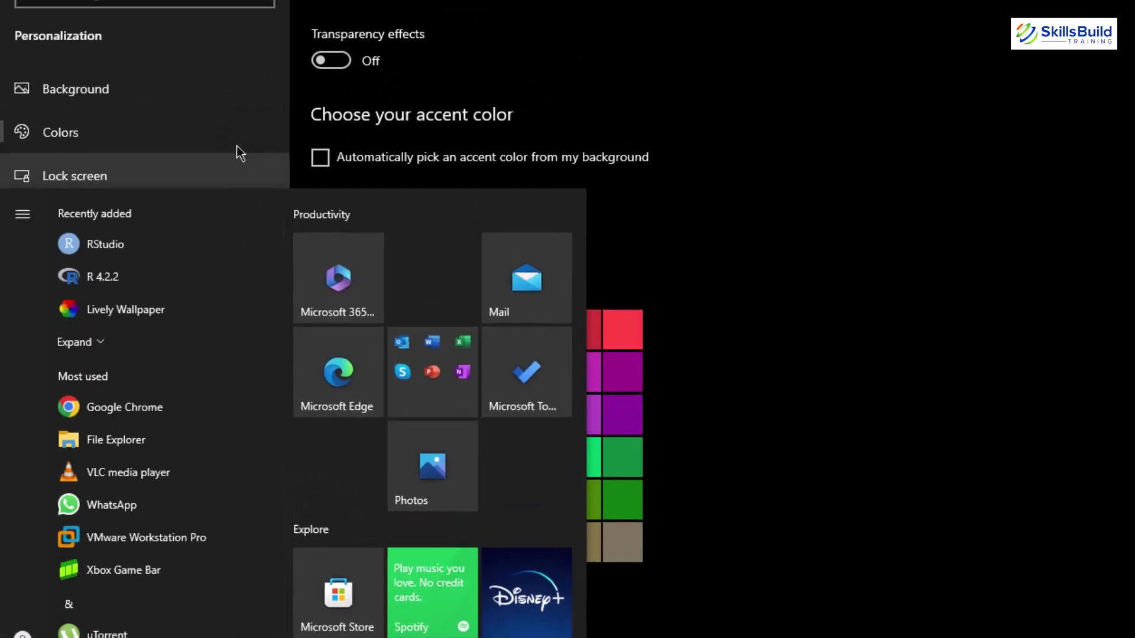
{"action": "left_click", "coordinate": [236, 145]}
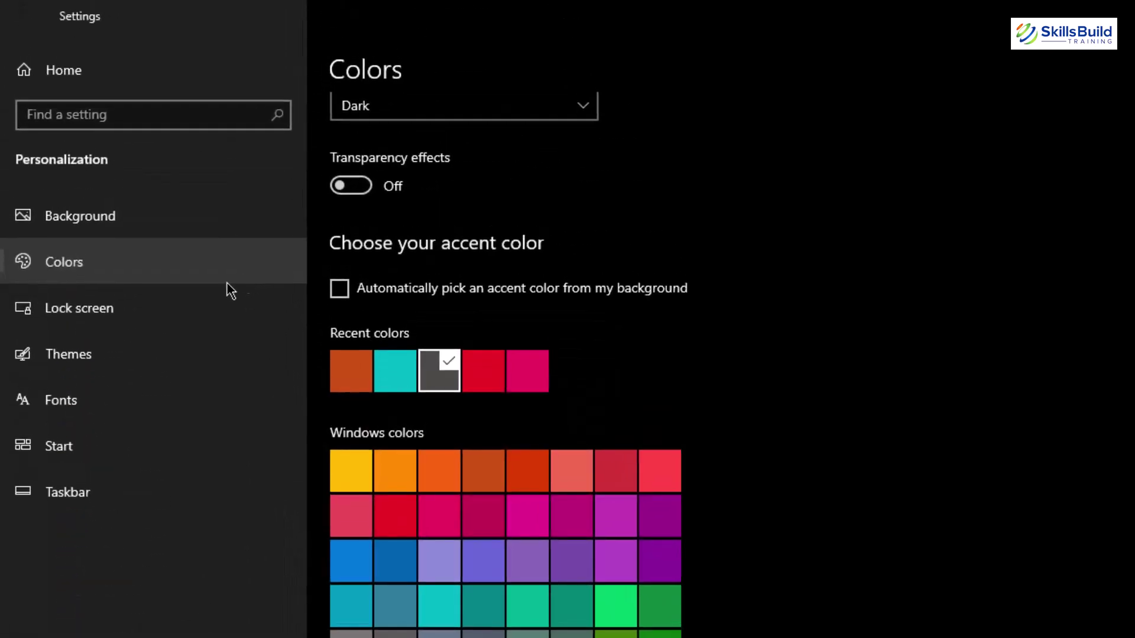
- Turn off recently added apps and the app list for the Start menu
{"action": "left_click", "coordinate": [88, 457]}
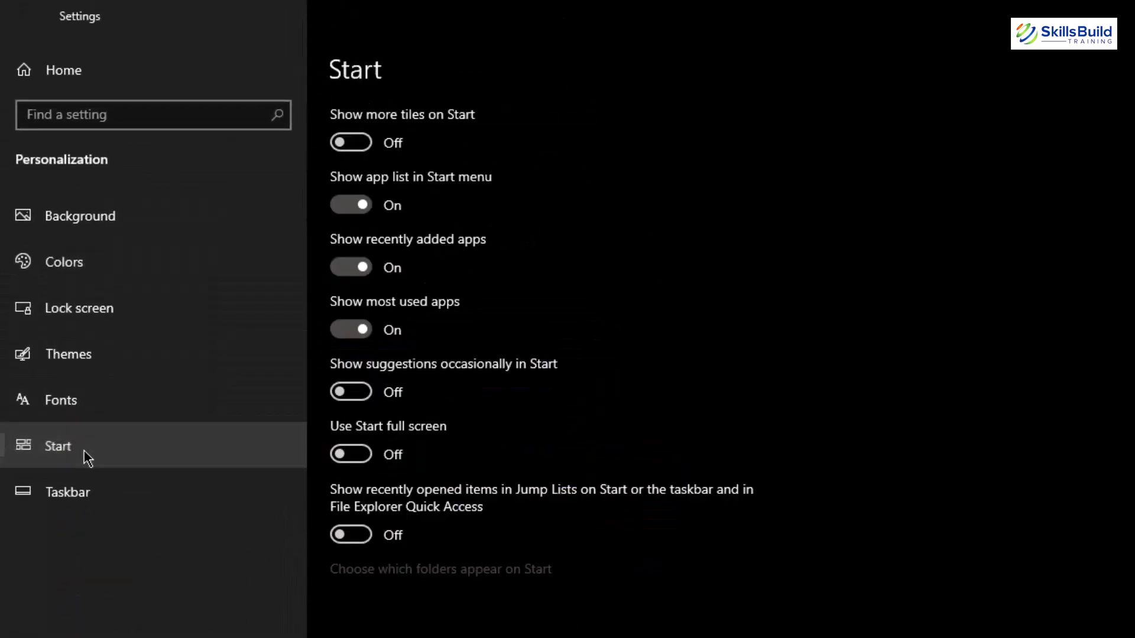
{"action": "left_click", "coordinate": [360, 269]}
{"action": "left_click", "coordinate": [351, 205]}
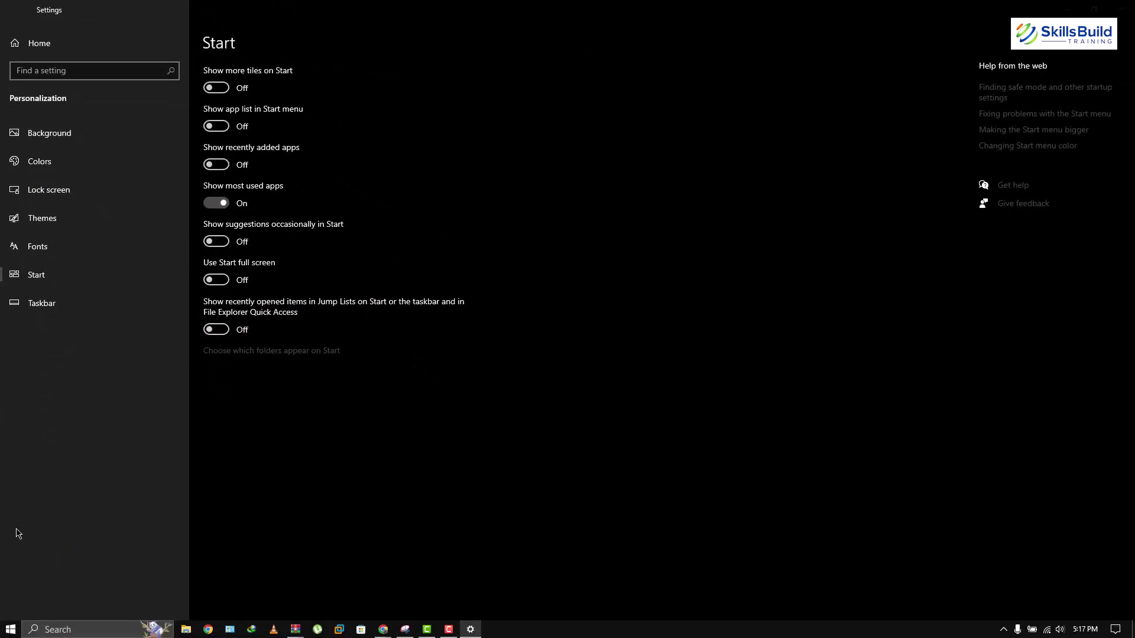
- Resize the Photos tile in the Start menu to Wide
{"action": "left_click", "coordinate": [10, 630]}
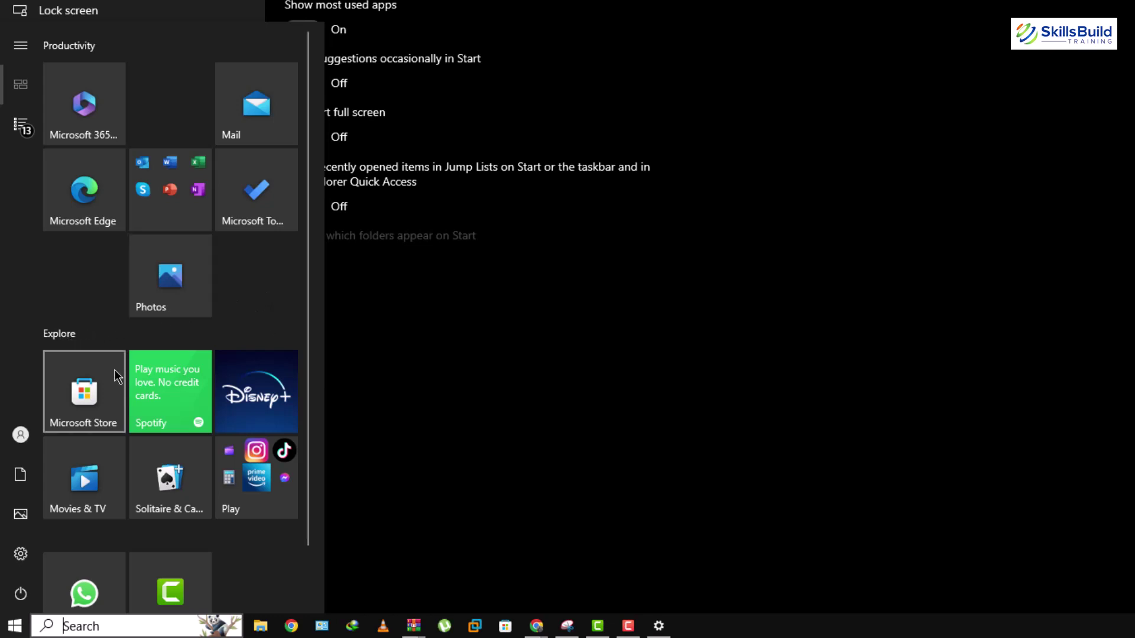
{"action": "left_click", "coordinate": [71, 332]}
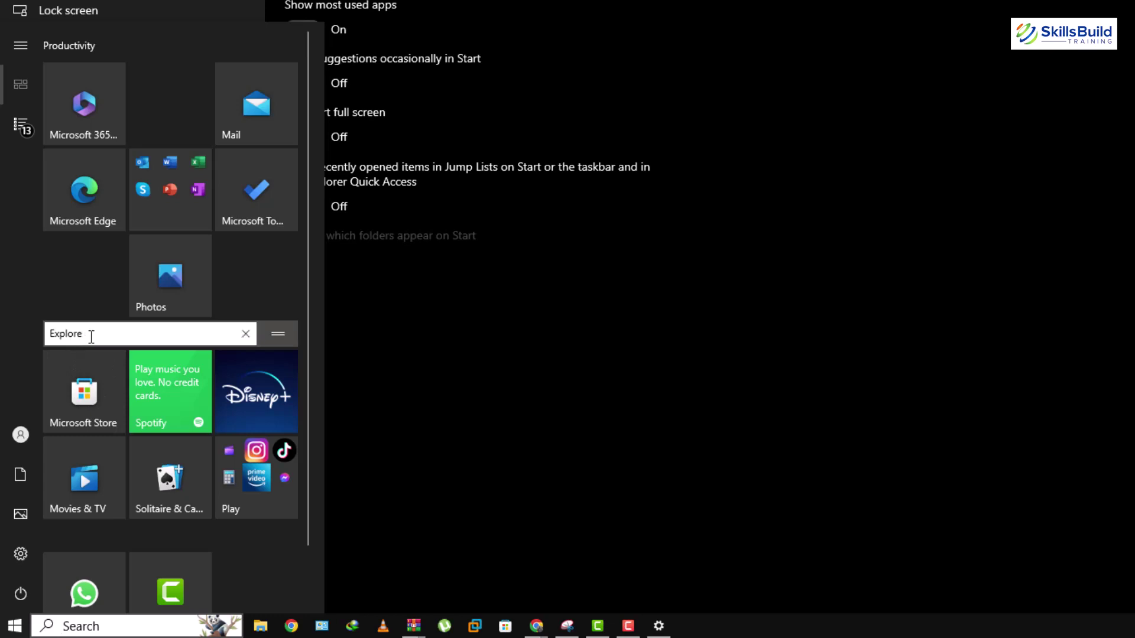
{"action": "left_click", "coordinate": [75, 281]}
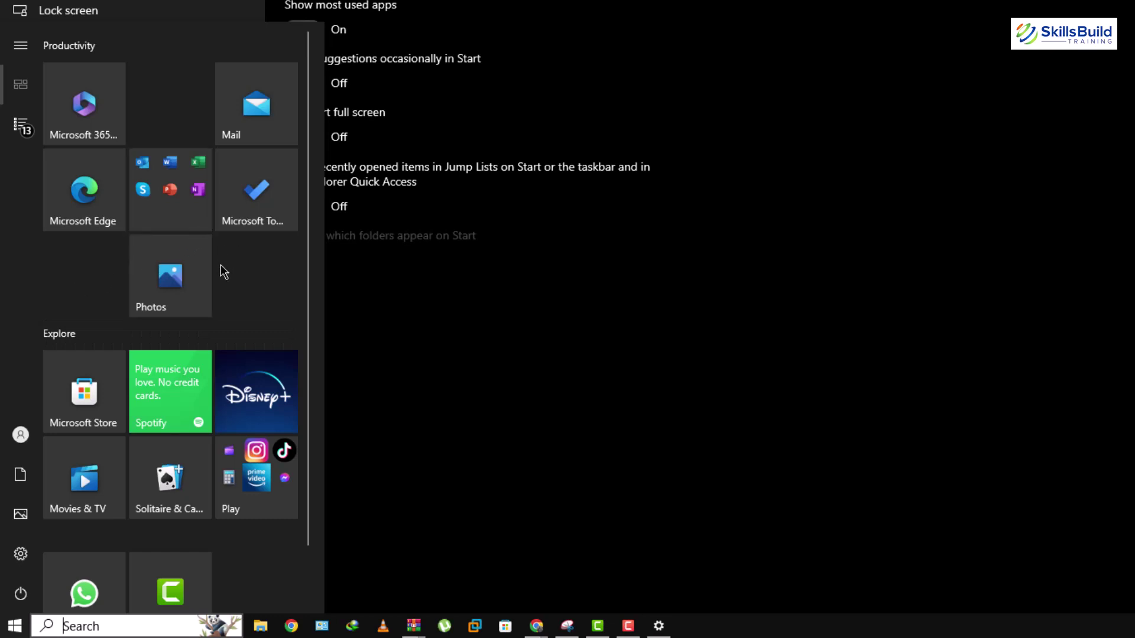
{"action": "right_click", "coordinate": [164, 276]}
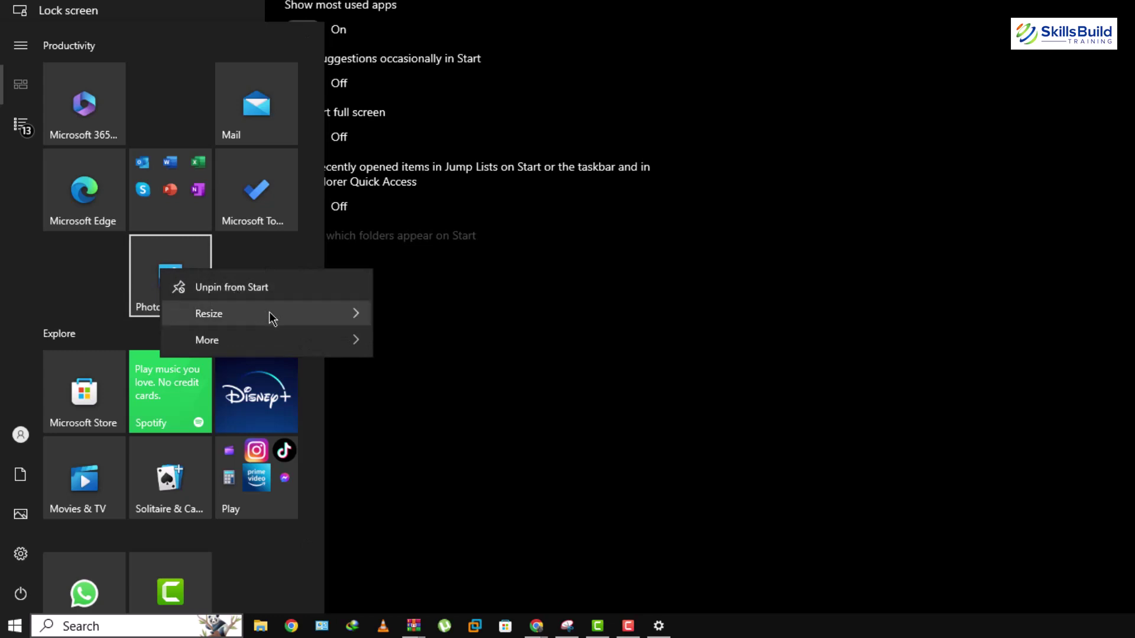
{"action": "mouse_move", "coordinate": [268, 313]}
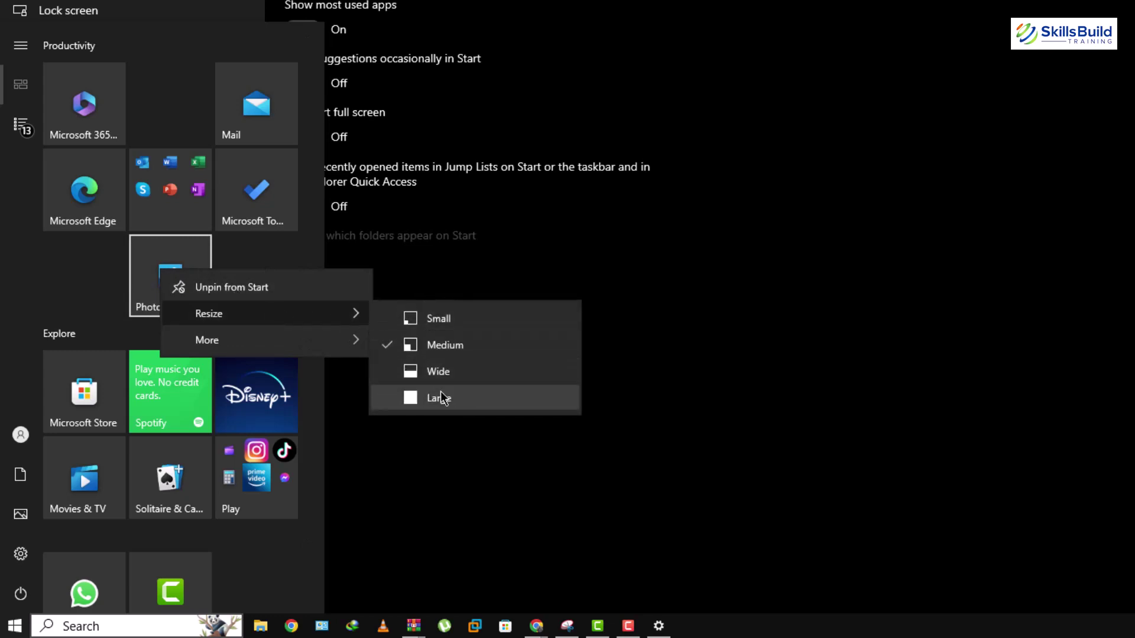
{"action": "left_click", "coordinate": [446, 378]}
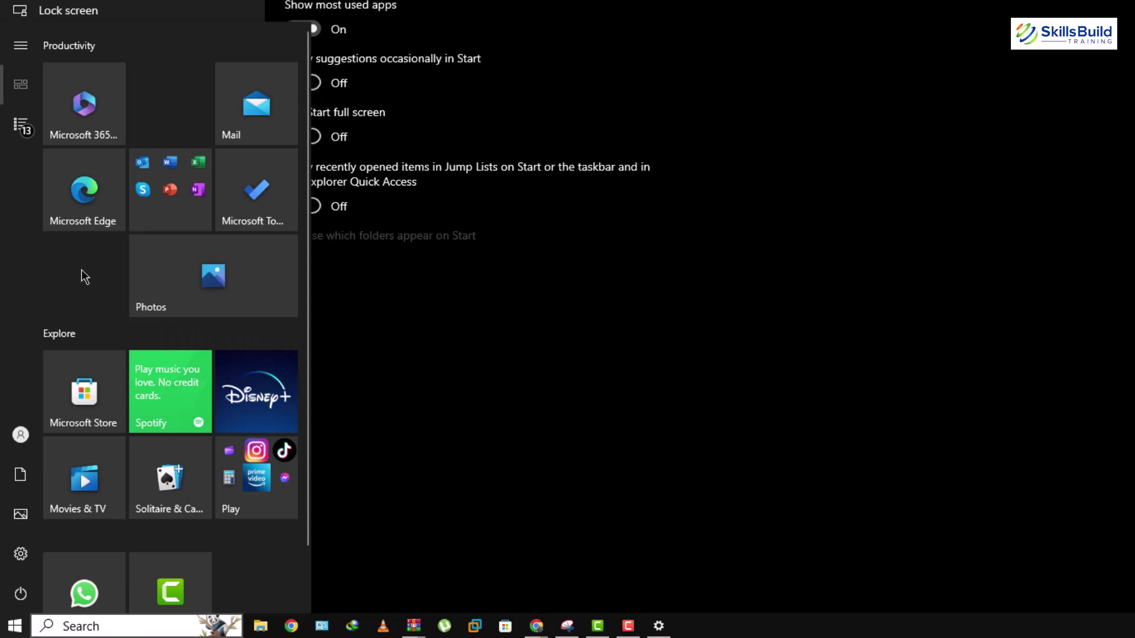
- Examine the full list of installed apps in the Start menu, and close the menu
{"action": "left_click", "coordinate": [21, 135]}
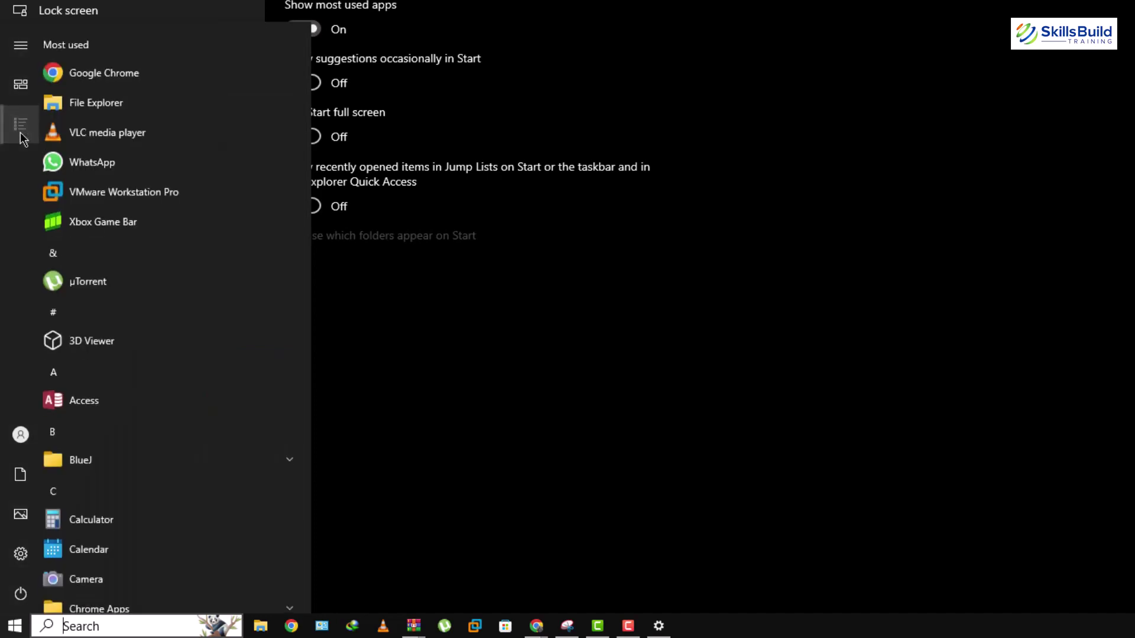
{"action": "scroll", "coordinate": [66, 133], "scroll_direction": "down", "scroll_amount": 3}
{"action": "scroll", "coordinate": [66, 136], "scroll_direction": "down", "scroll_amount": 20}
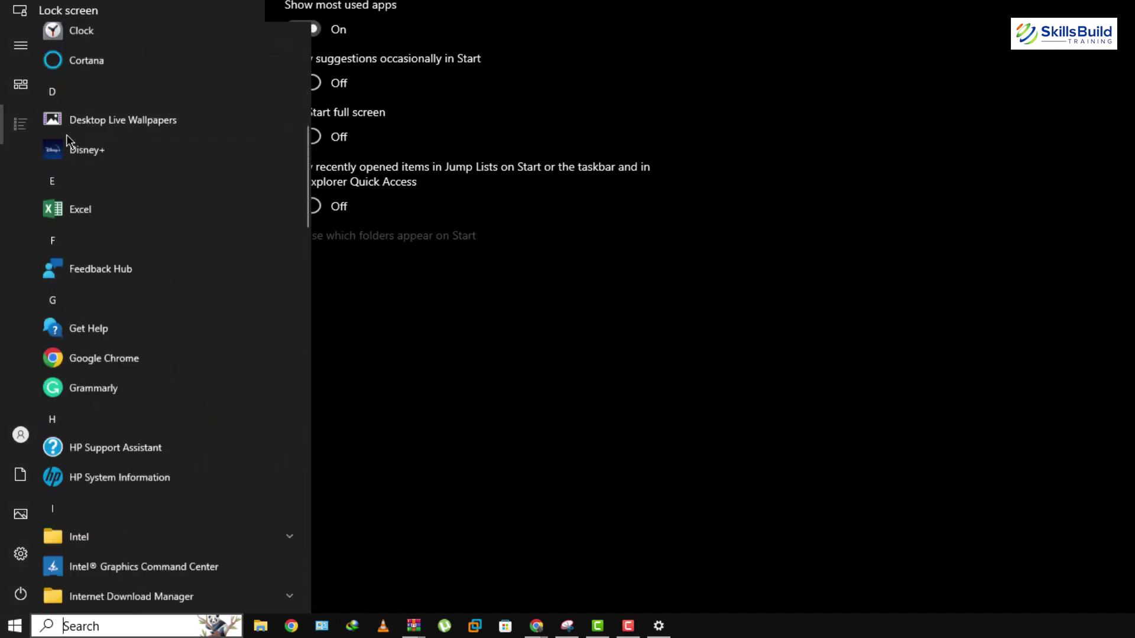
{"action": "scroll", "coordinate": [70, 142], "scroll_direction": "down", "scroll_amount": 1}
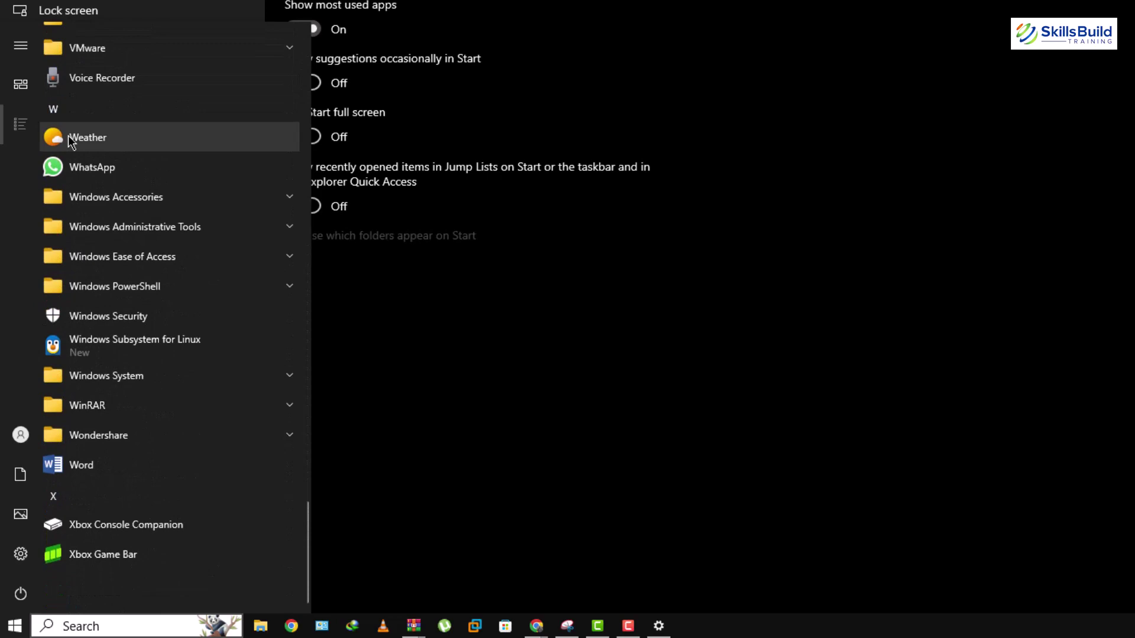
{"action": "left_click", "coordinate": [388, 381]}
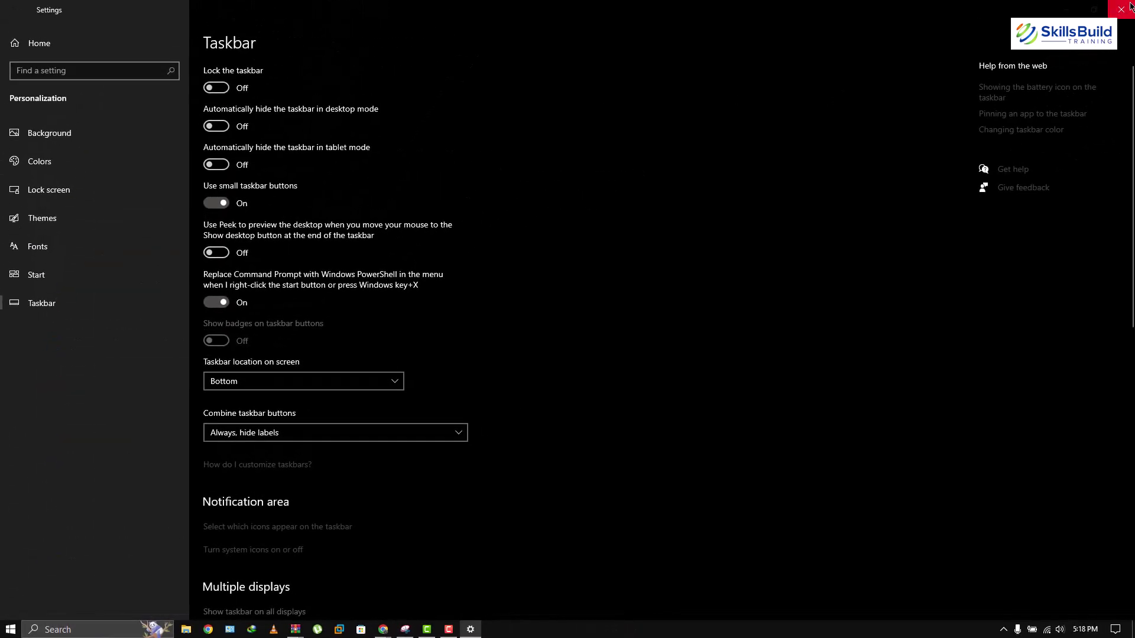
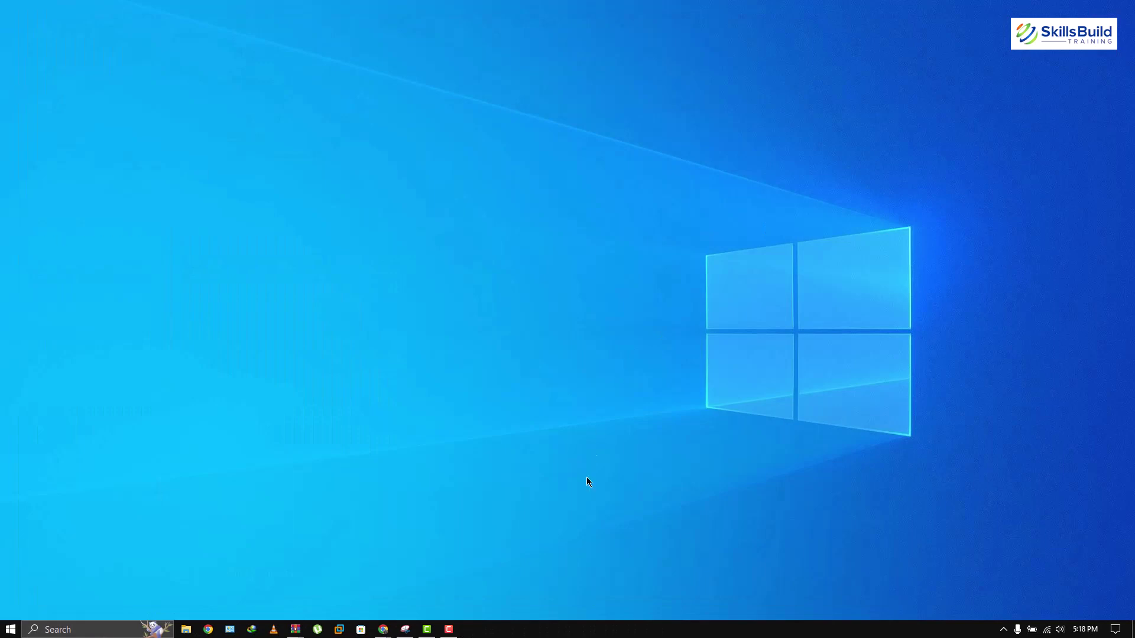
- Set the taskbar's search box to Hidden
{"action": "right_click", "coordinate": [559, 624]}
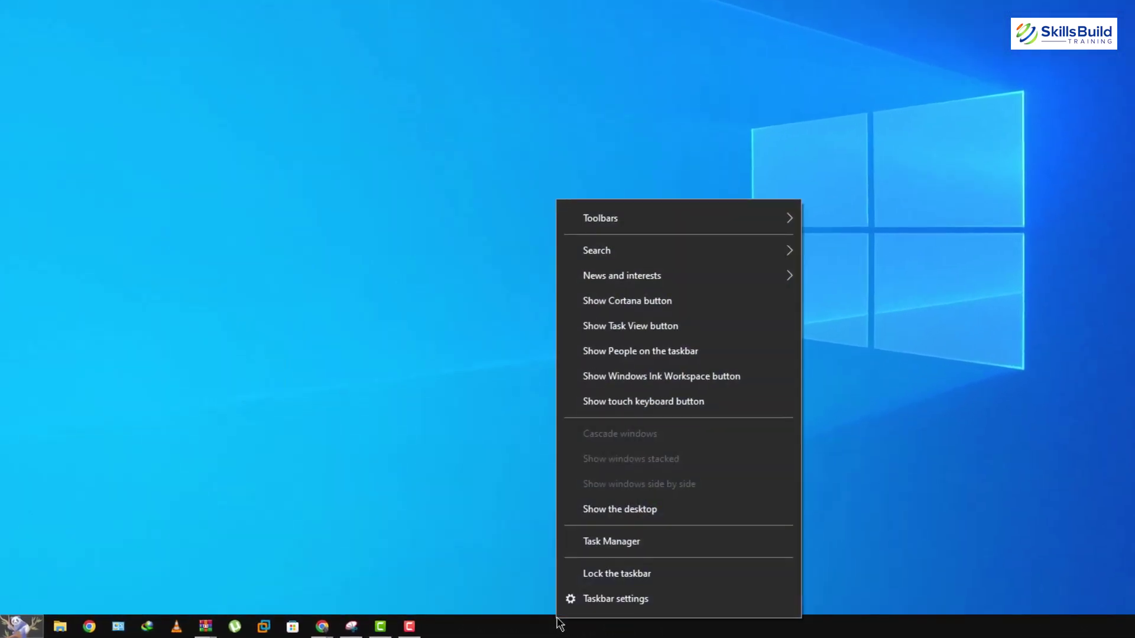
{"action": "mouse_move", "coordinate": [659, 259]}
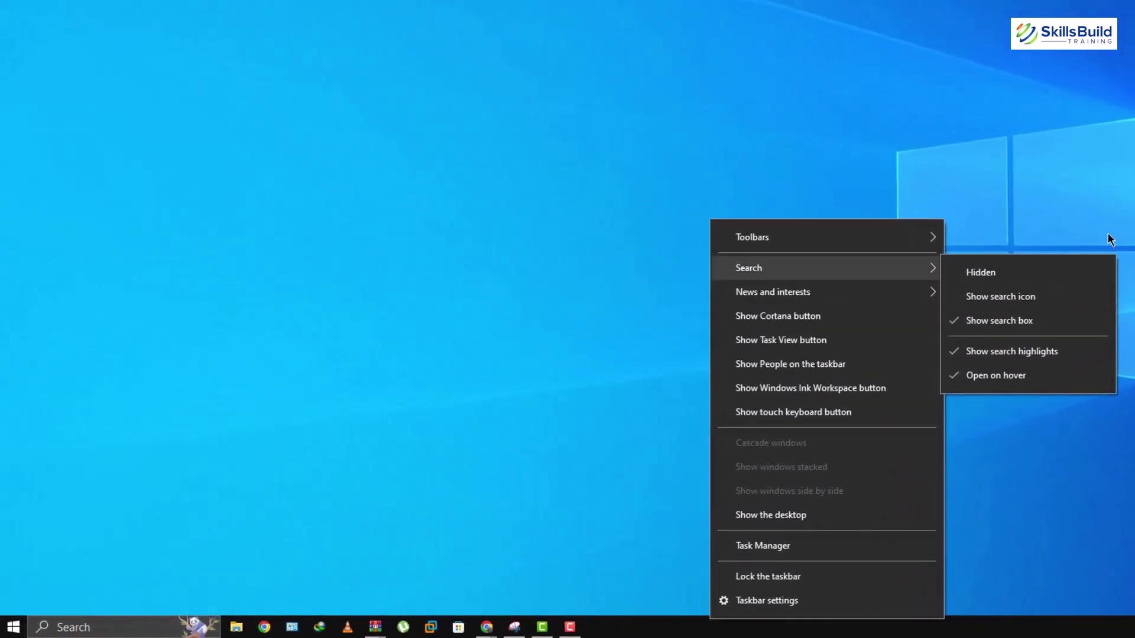
{"action": "left_click", "coordinate": [1026, 272]}
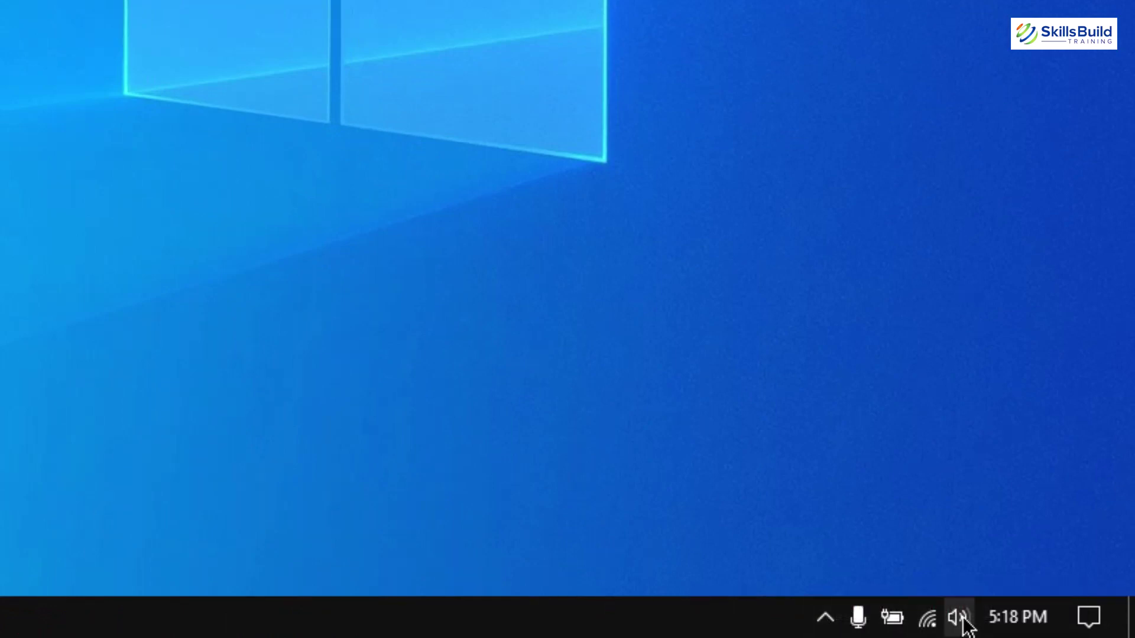
- Move the microphone, battery, network and volume icons from the taskbar into the hidden icons overflow area
{"action": "left_click", "coordinate": [826, 620]}
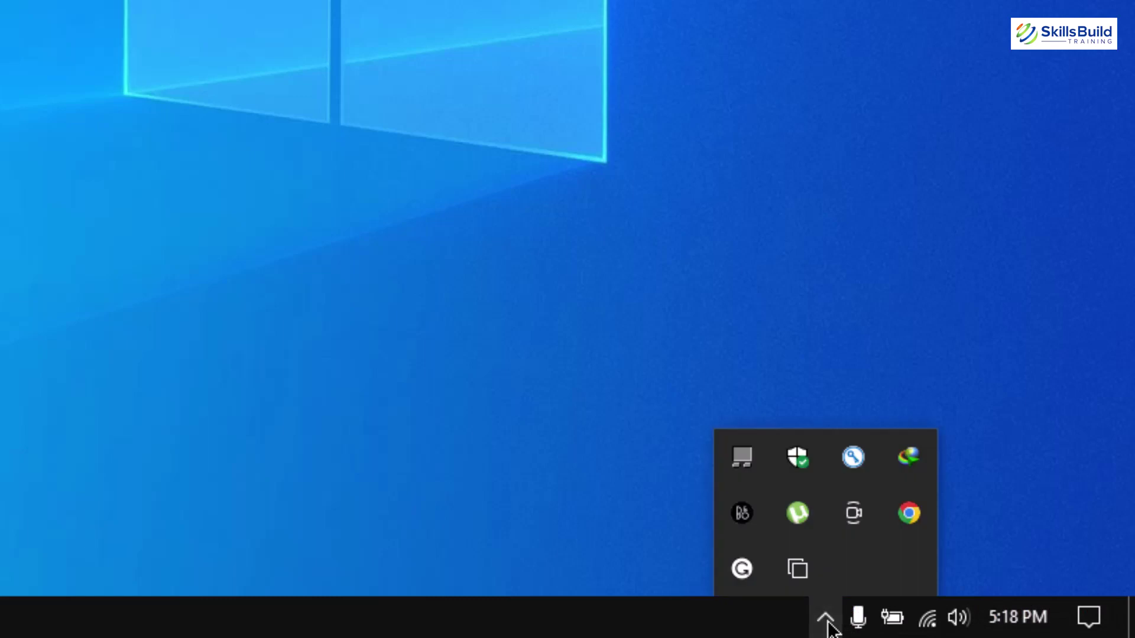
{"action": "left_click_drag", "start_coordinate": [857, 617], "coordinate": [852, 575]}
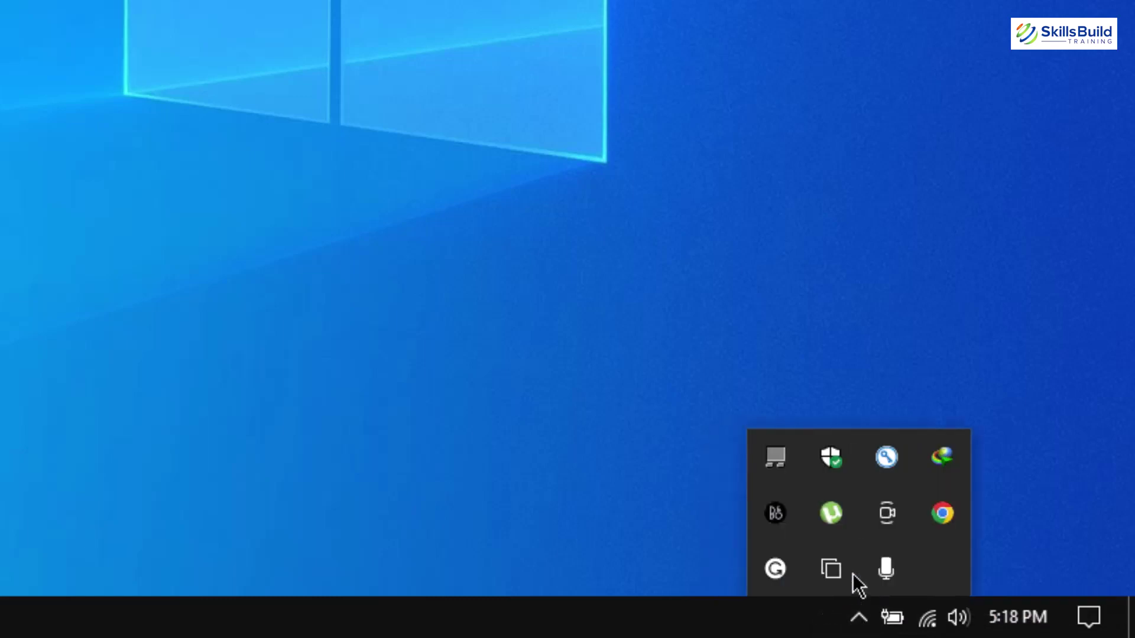
{"action": "left_click_drag", "start_coordinate": [891, 618], "coordinate": [934, 585]}
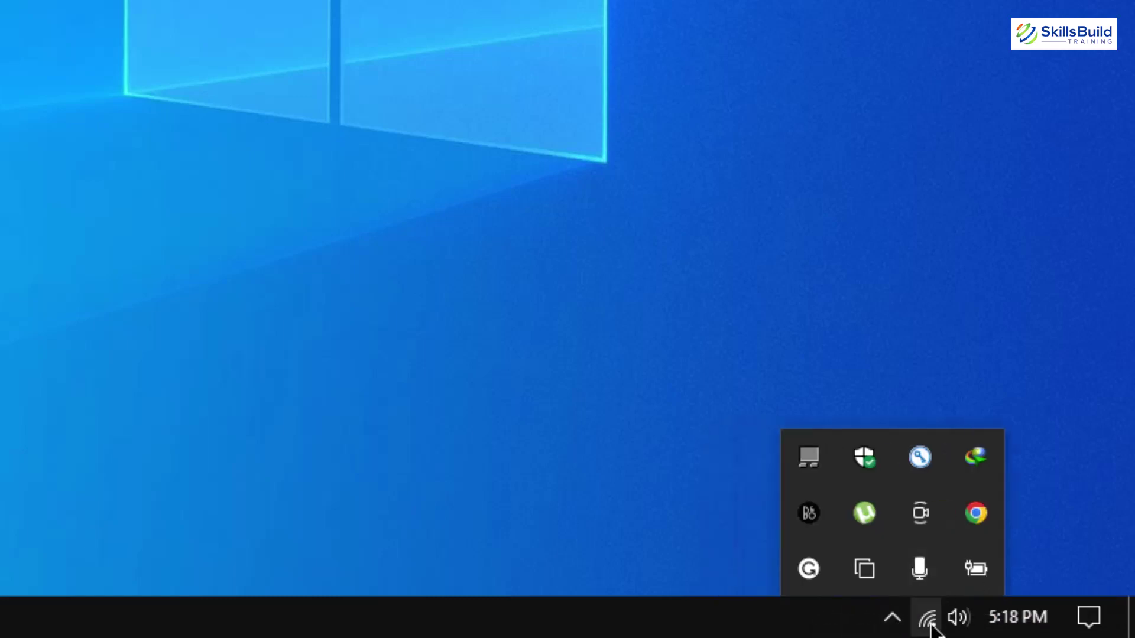
{"action": "left_click_drag", "start_coordinate": [932, 628], "coordinate": [983, 559]}
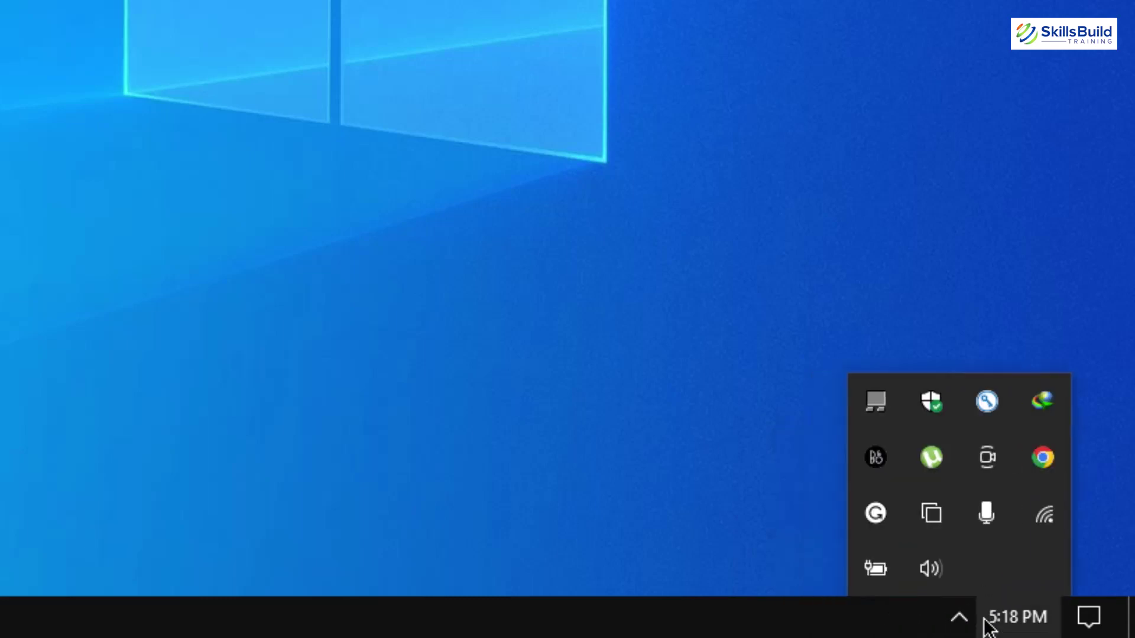
- Turn off the Clock system icon in the taskbar settings and close the settings window
{"action": "right_click", "coordinate": [460, 630]}
{"action": "left_click", "coordinate": [501, 602]}
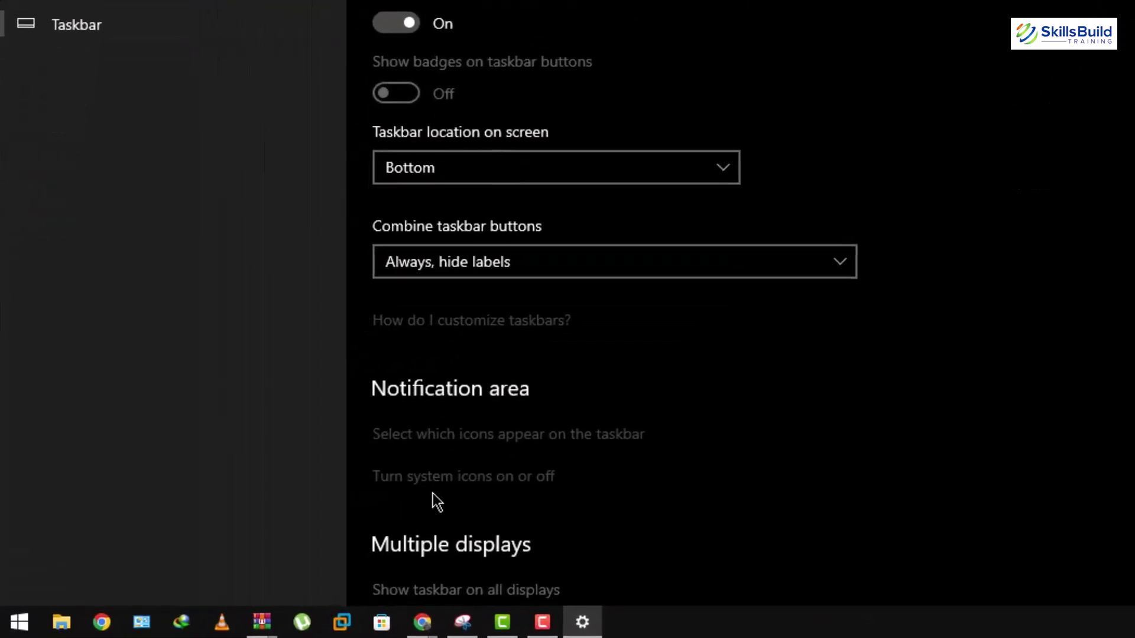
{"action": "left_click", "coordinate": [470, 481]}
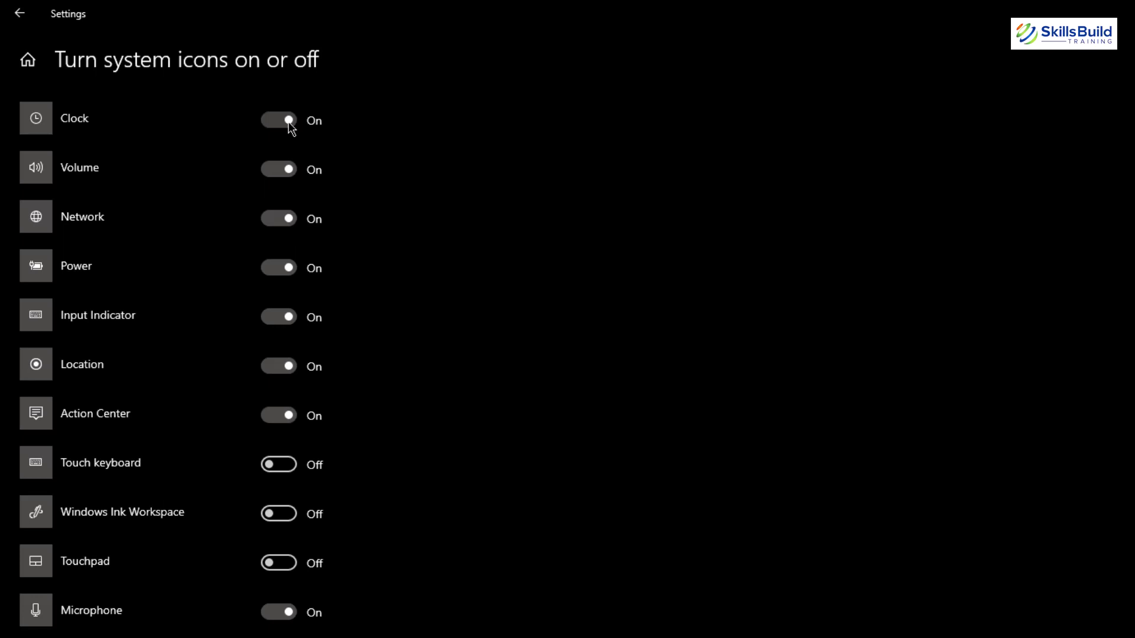
{"action": "left_click", "coordinate": [290, 128]}
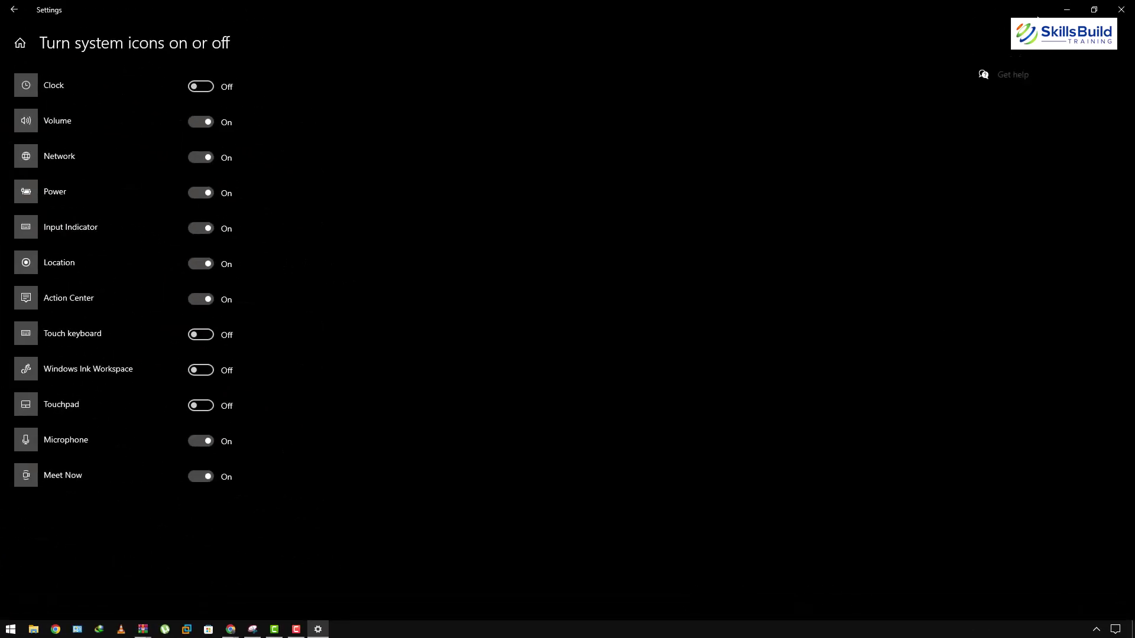
{"action": "left_click", "coordinate": [1121, 10]}
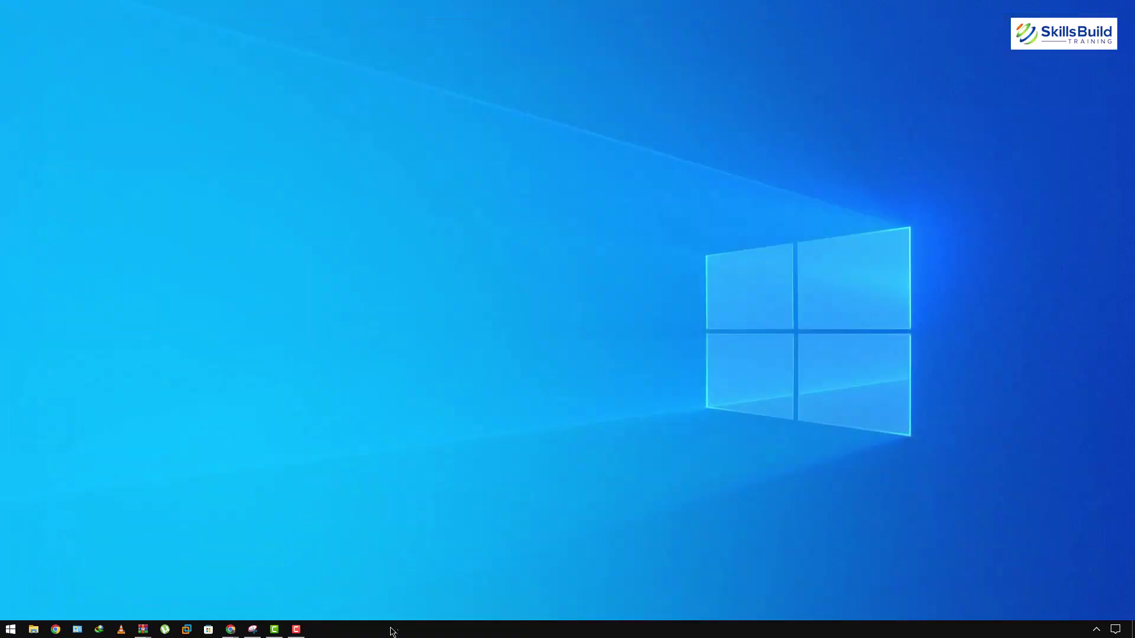
- Add the Links toolbar to the taskbar
{"action": "right_click", "coordinate": [552, 634]}
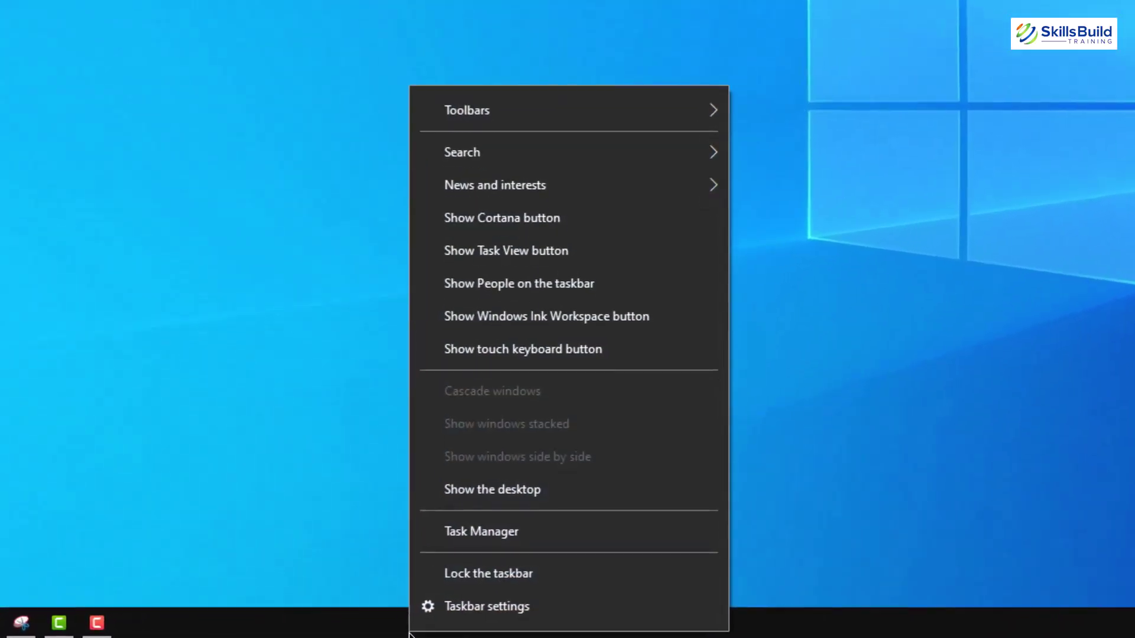
{"action": "mouse_move", "coordinate": [616, 120]}
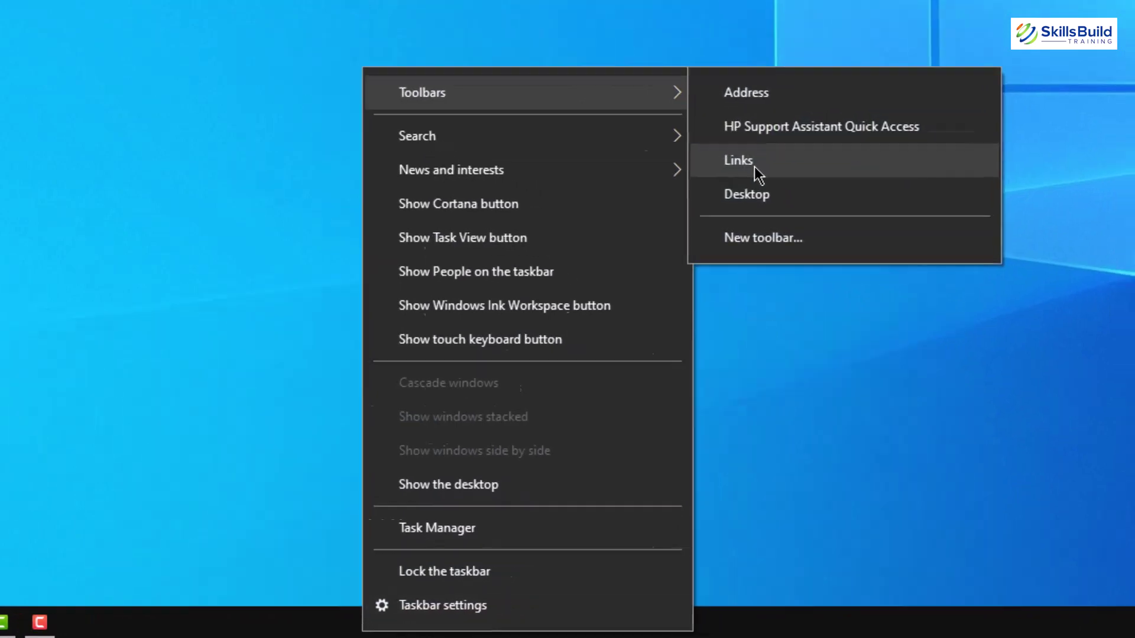
{"action": "left_click", "coordinate": [779, 177]}
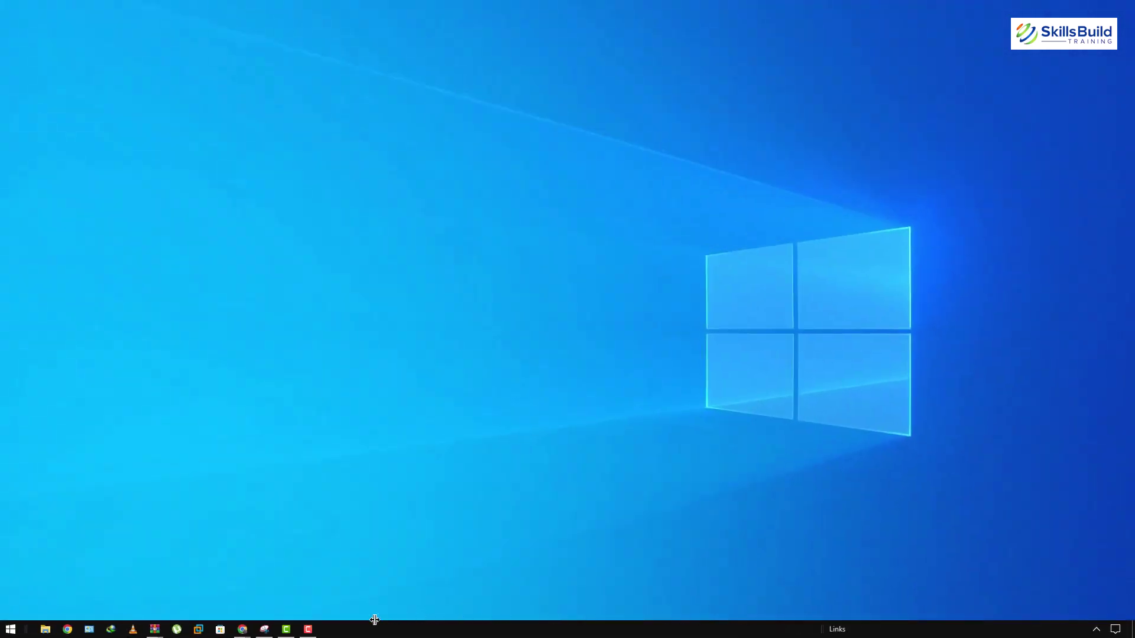
- Move the Links toolbar next to the Start button, shift the app icons to the middle of the taskbar, and lock the taskbar
{"action": "left_click_drag", "start_coordinate": [375, 619], "coordinate": [2, 623]}
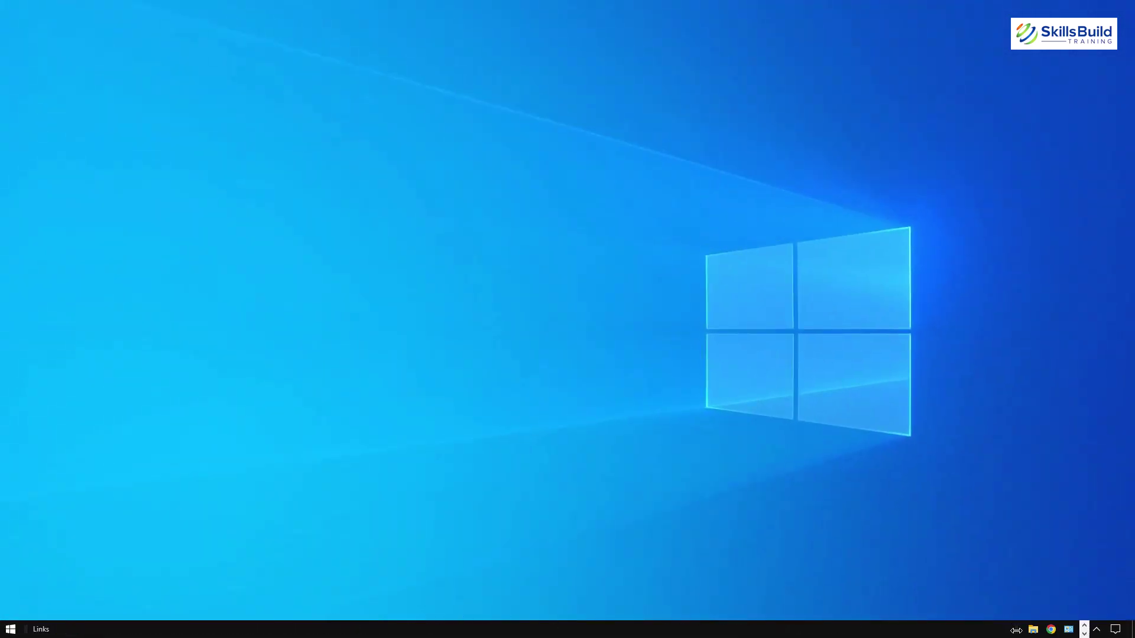
{"action": "left_click_drag", "start_coordinate": [1016, 631], "coordinate": [415, 633]}
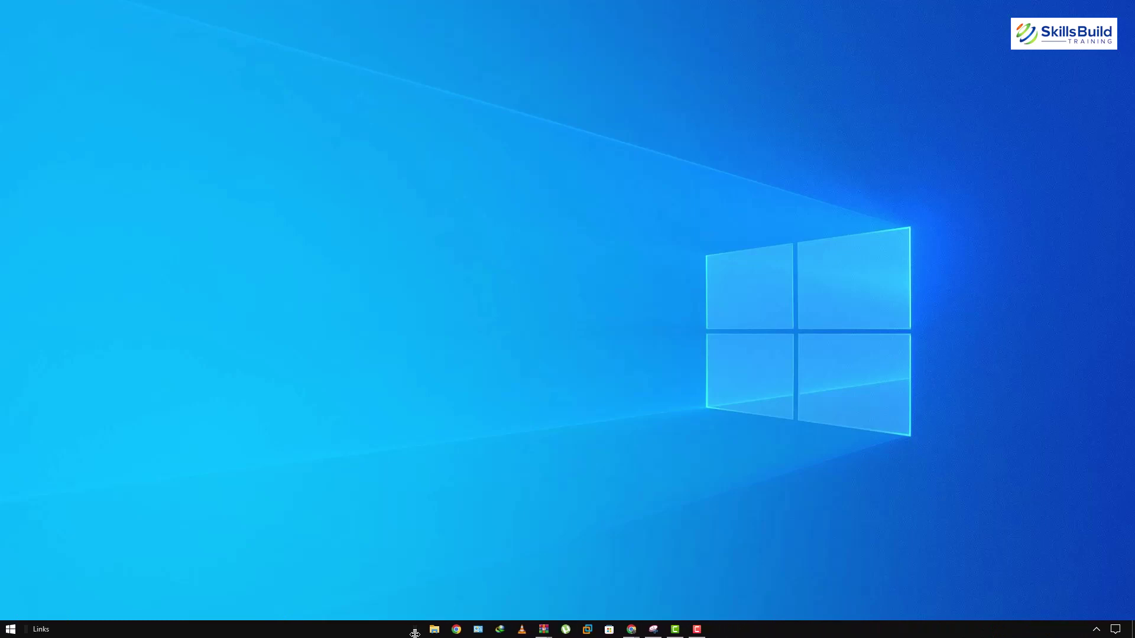
{"action": "right_click", "coordinate": [359, 627]}
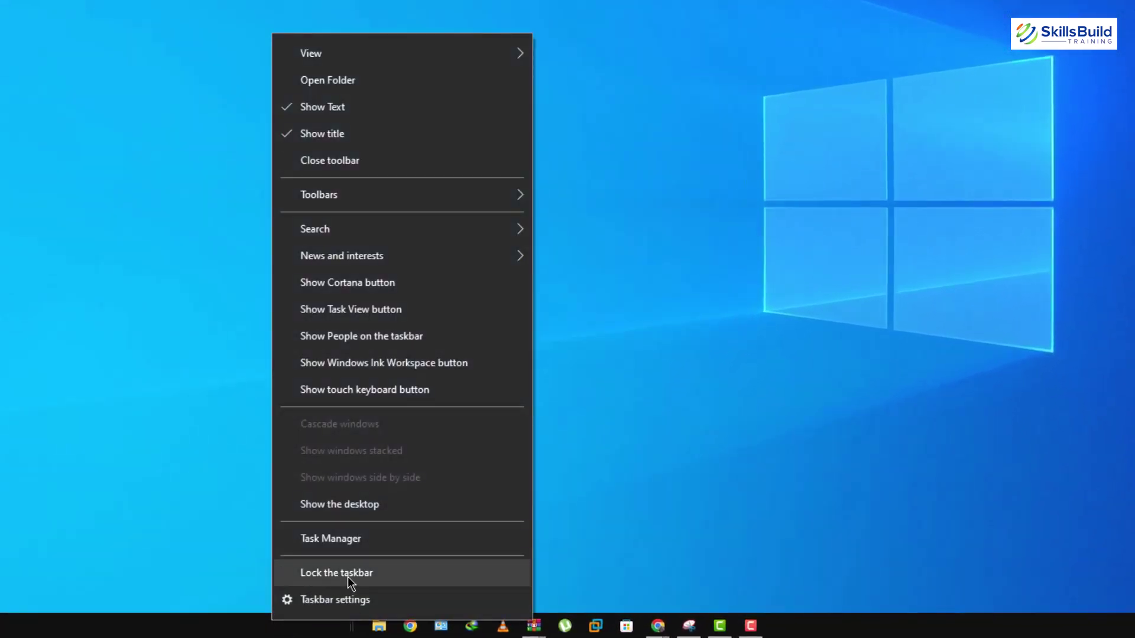
{"action": "left_click", "coordinate": [385, 573]}
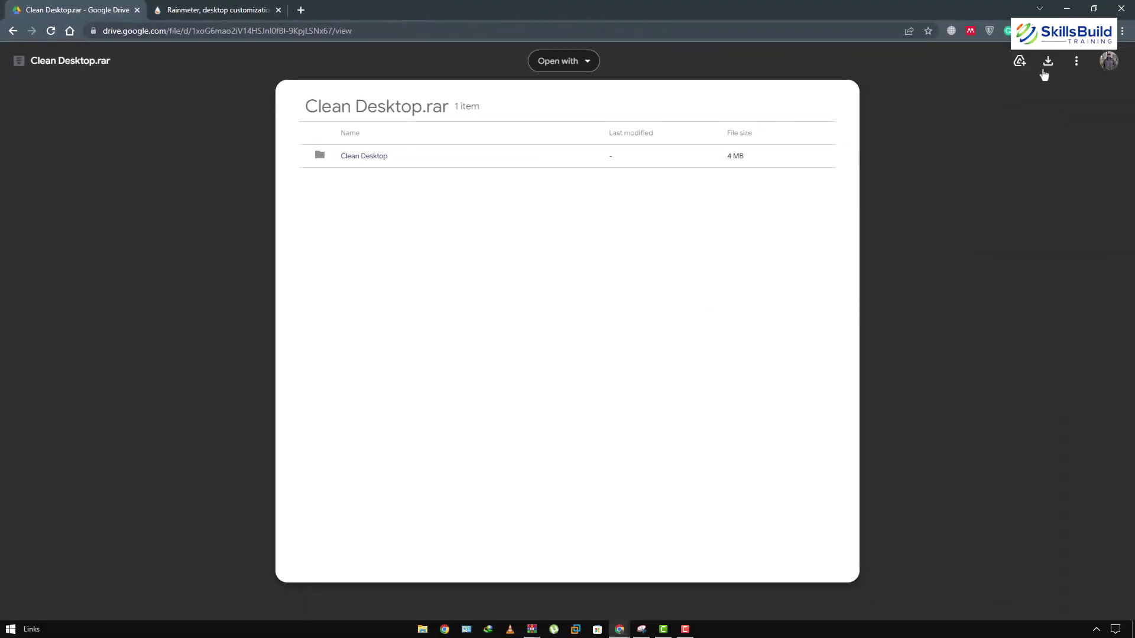
- Download Clean Desktop.rar from Google Drive and the Rainmeter 4.5.17 installer from rainmeter.net
{"action": "left_click", "coordinate": [1044, 72]}
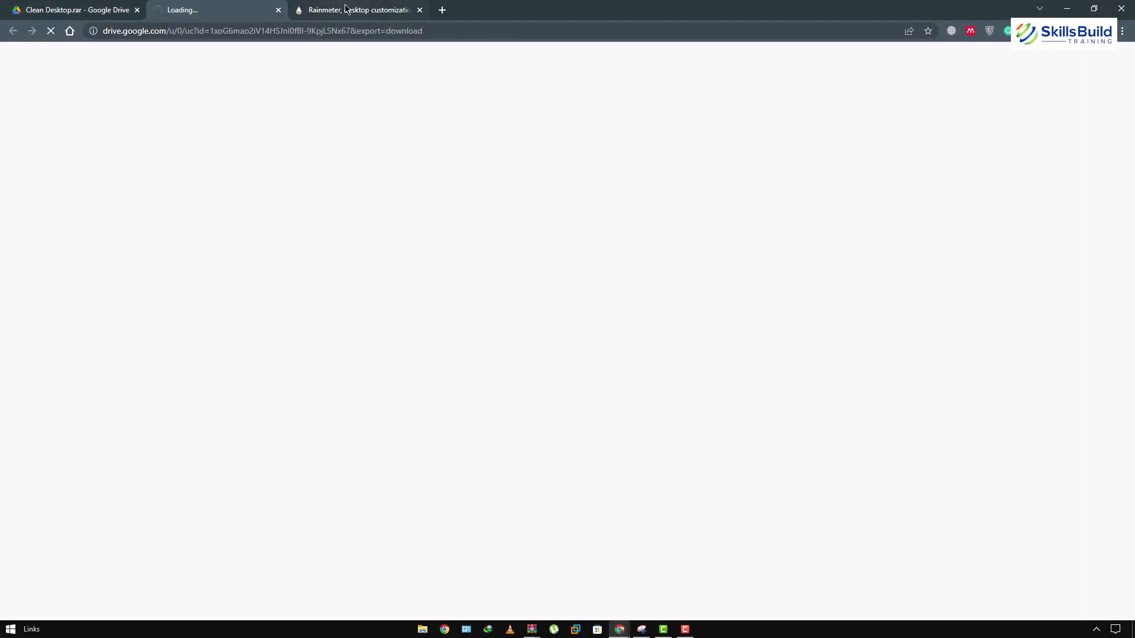
{"action": "left_click", "coordinate": [346, 7]}
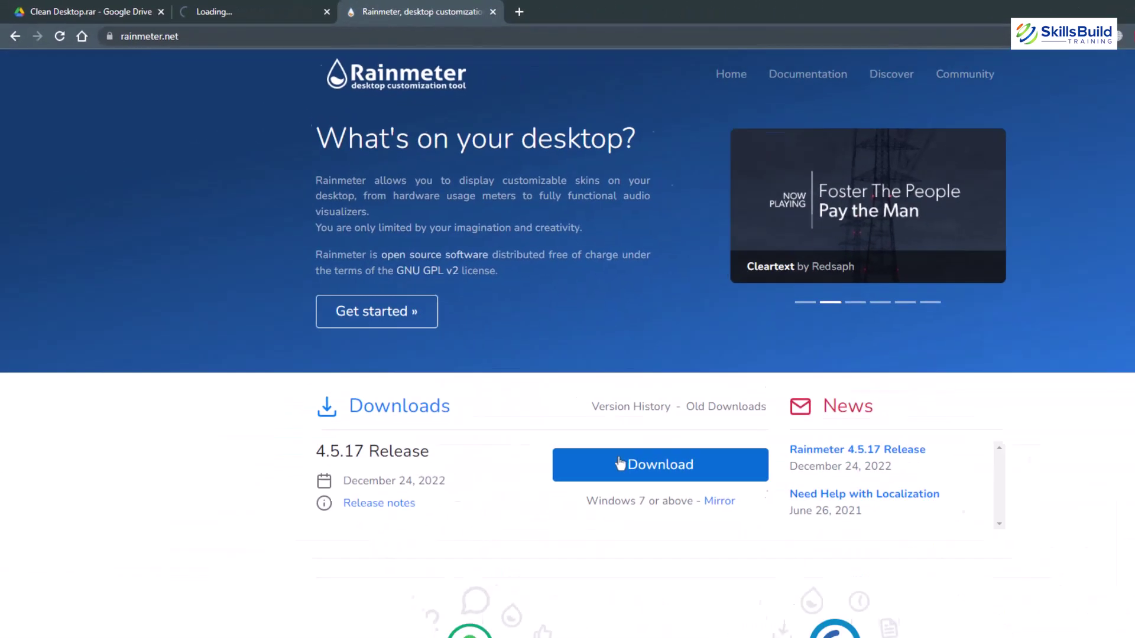
{"action": "left_click", "coordinate": [528, 394]}
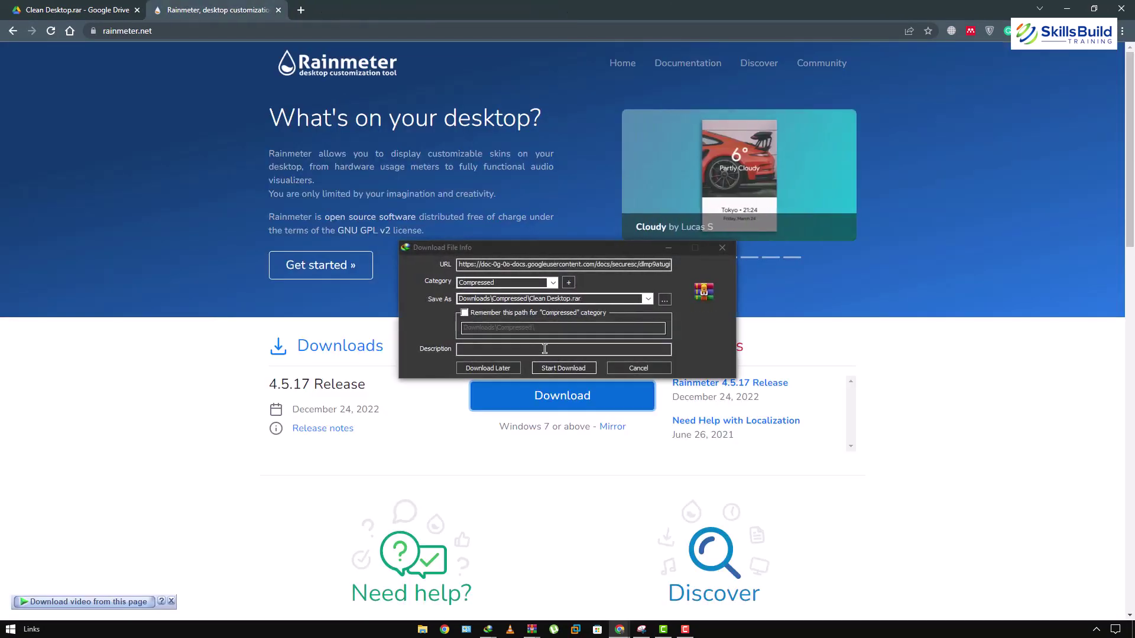
{"action": "left_click", "coordinate": [560, 367]}
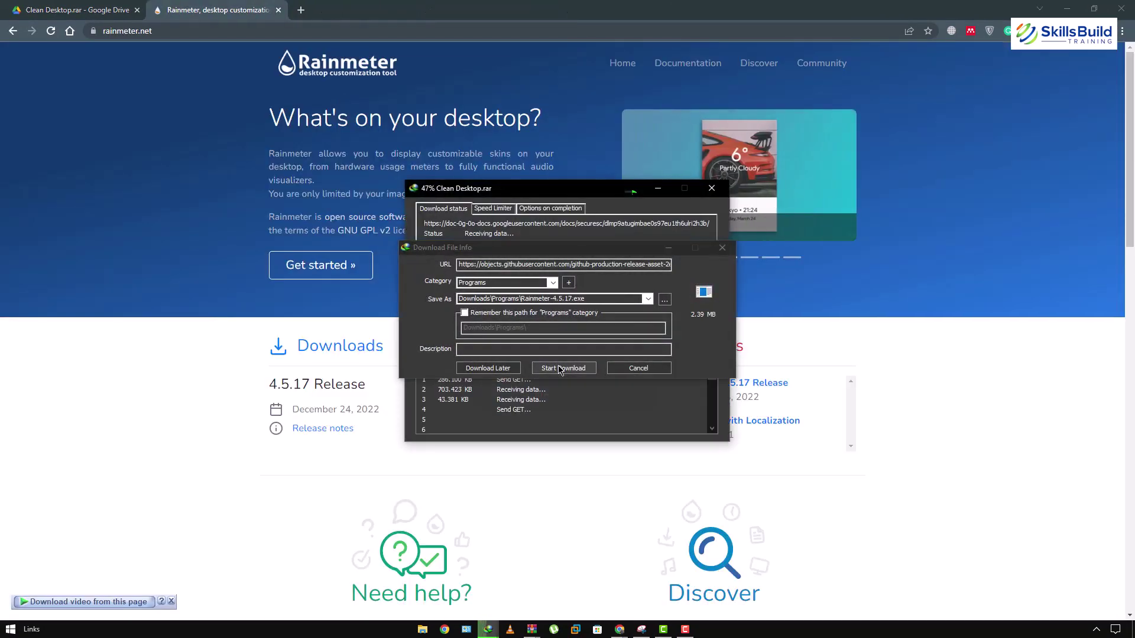
{"action": "left_click", "coordinate": [560, 368]}
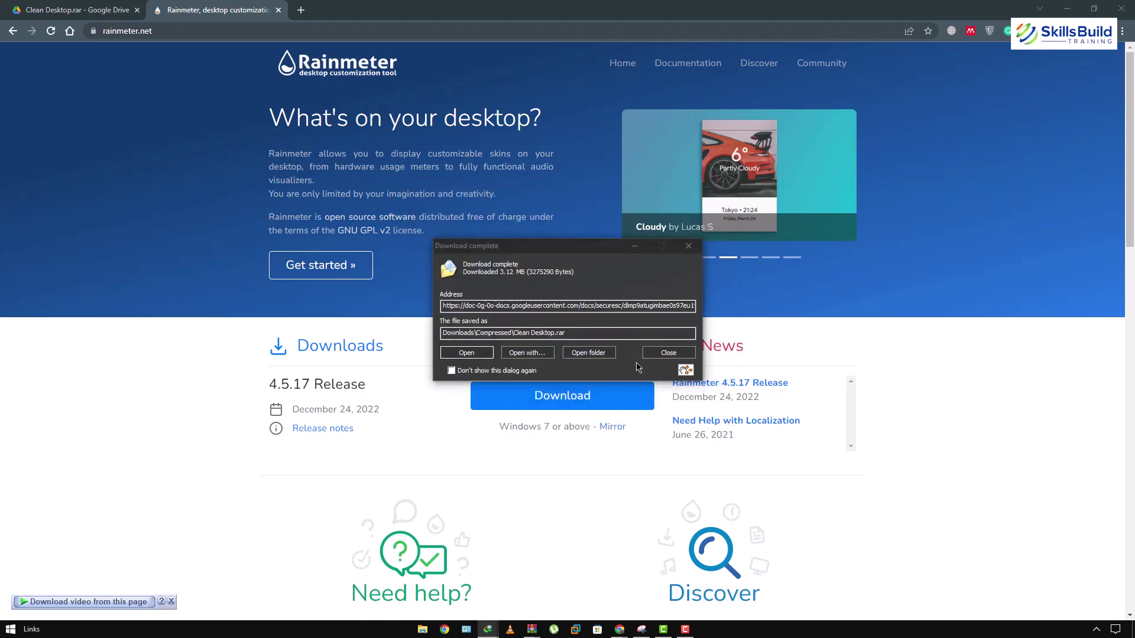
{"action": "left_click", "coordinate": [656, 353]}
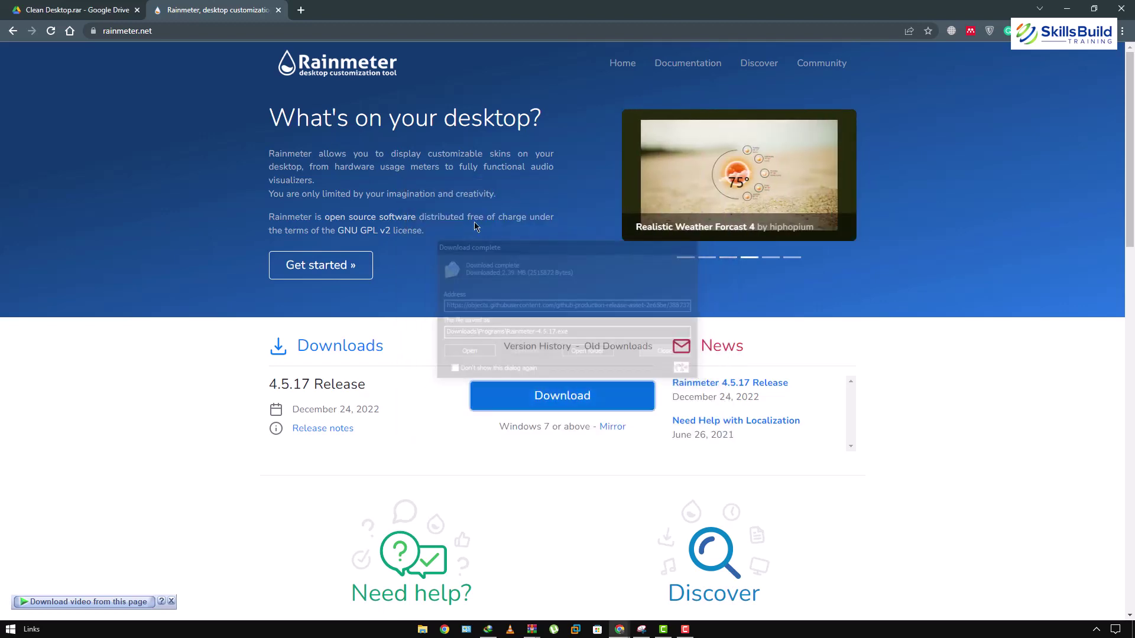
- Search the web for "taskbarx download" and download TaskbarX 1.7.8.0 from FileHorse
{"action": "left_click", "coordinate": [287, 27]}
{"action": "type", "text": "taskba"}
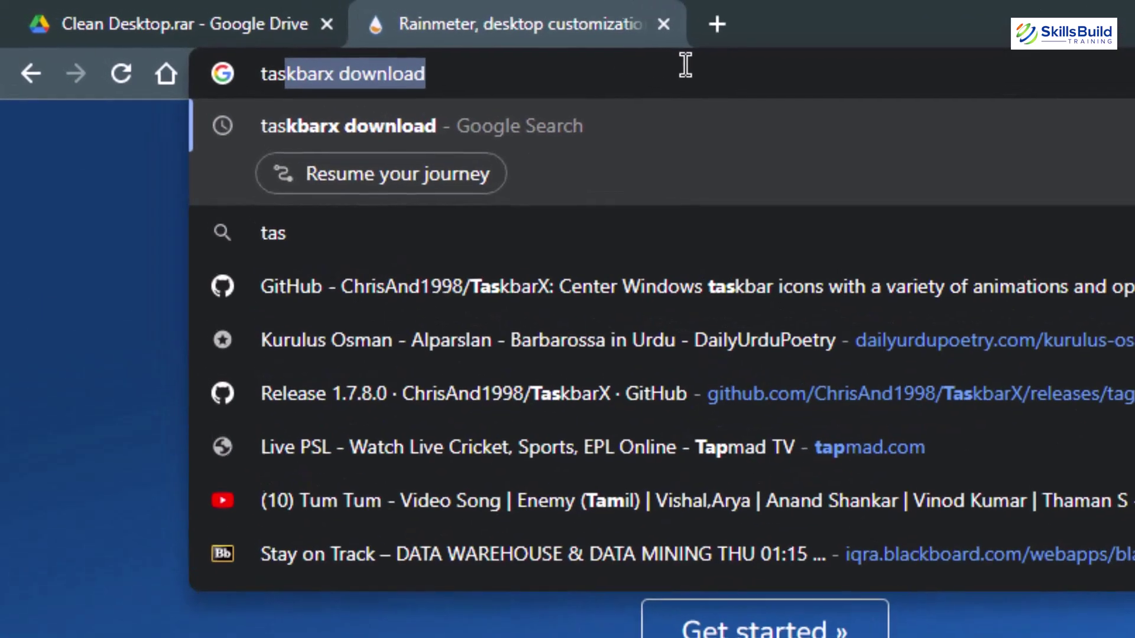
{"action": "type", "text": "rx"}
{"action": "key", "text": "Return"}
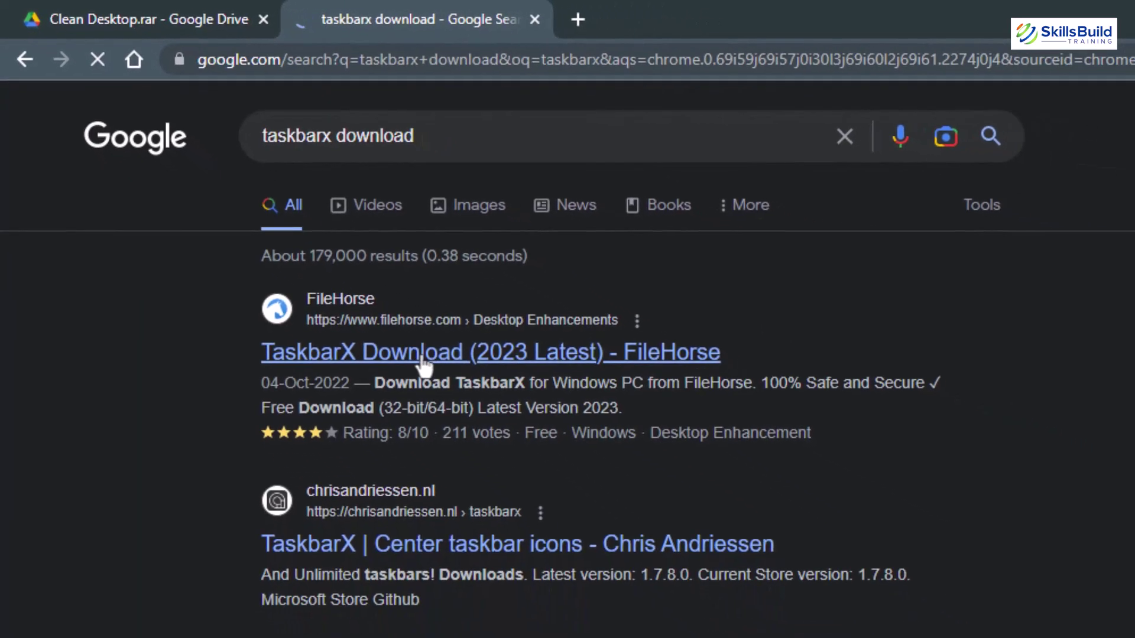
{"action": "left_click", "coordinate": [423, 355]}
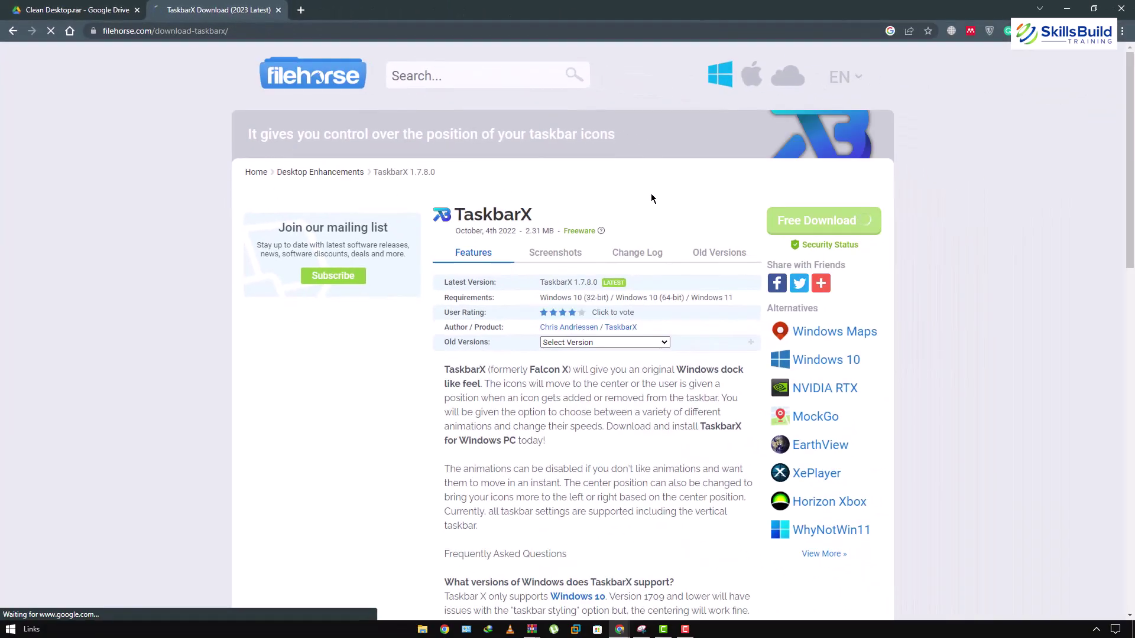
{"action": "left_click", "coordinate": [825, 286]}
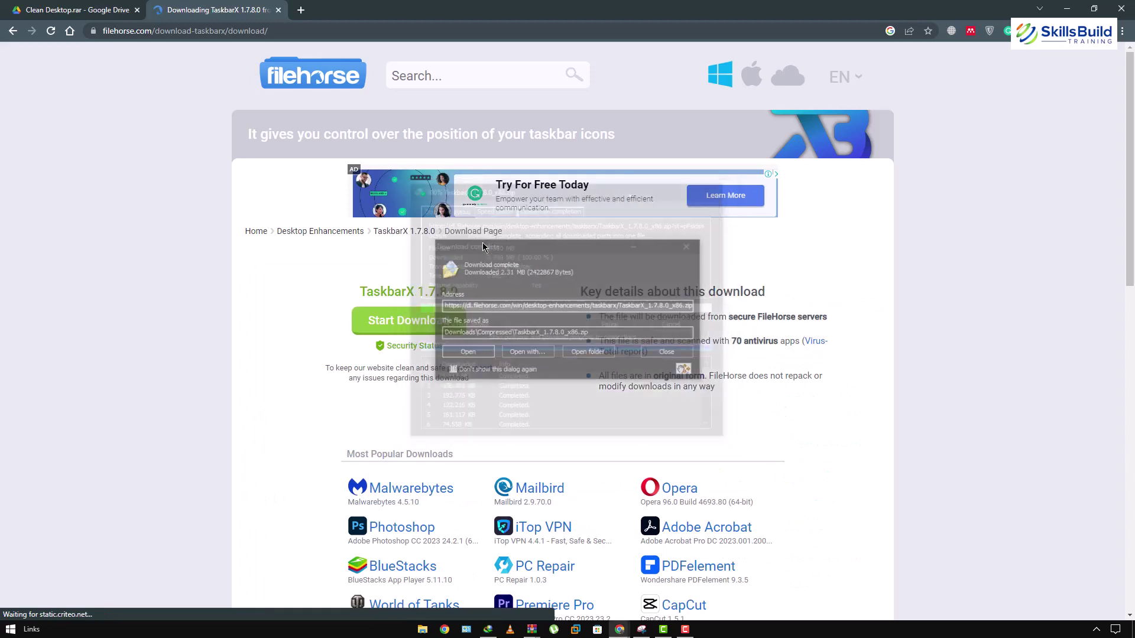
{"action": "left_click", "coordinate": [655, 353]}
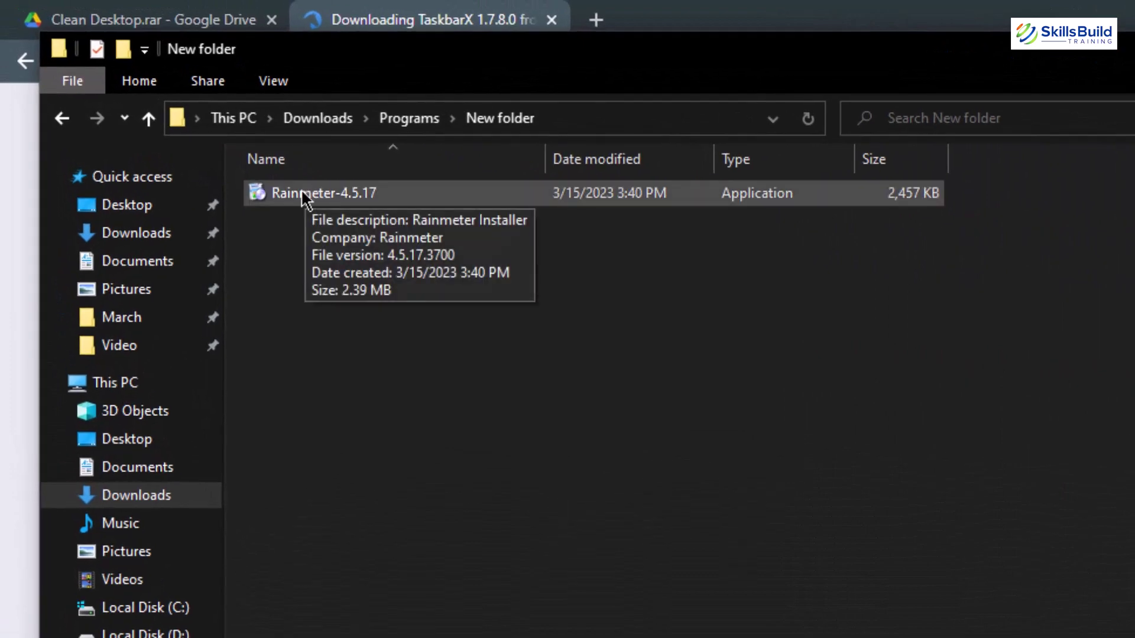
- Install Rainmeter 4.5.17 in English as a standard installation with the default options, and run it on finishing
{"action": "double_click", "coordinate": [307, 193]}
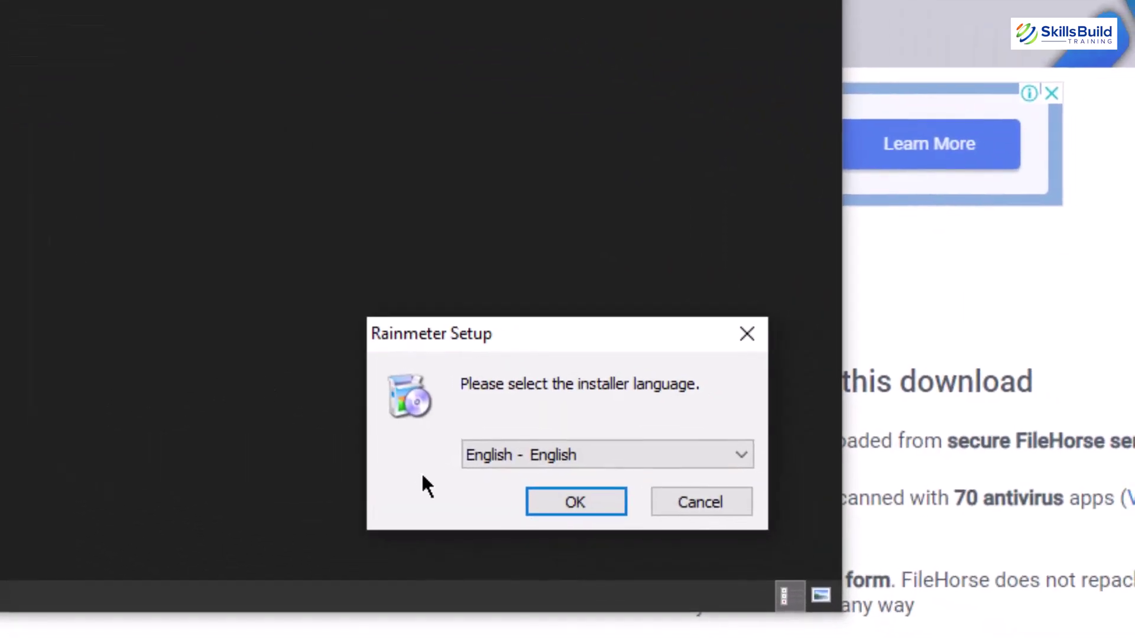
{"action": "left_click", "coordinate": [535, 499]}
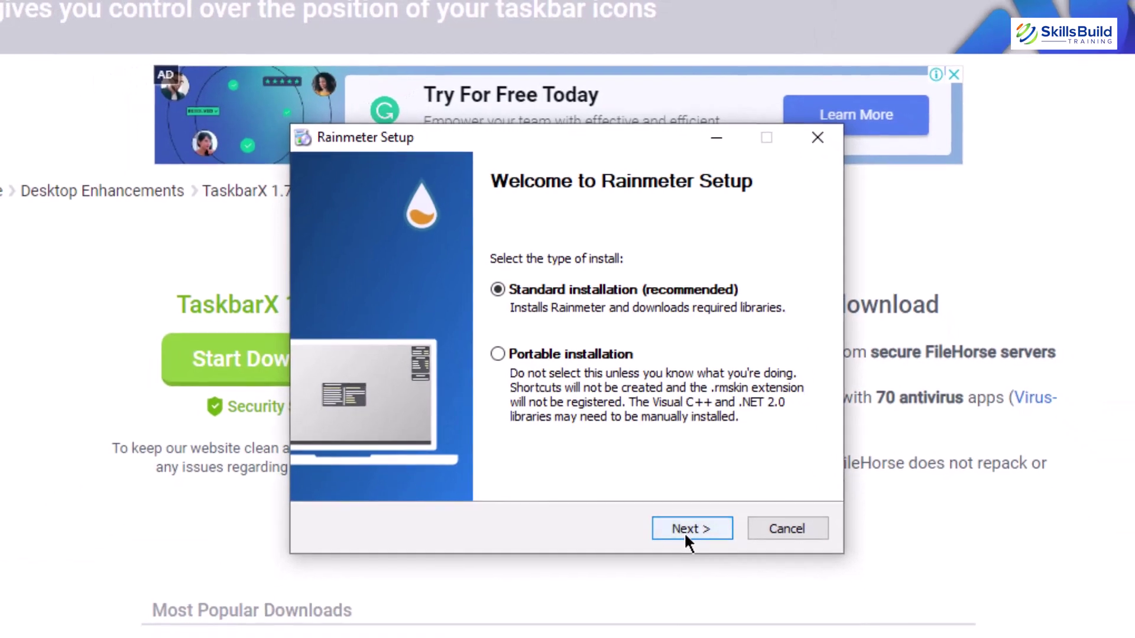
{"action": "left_click", "coordinate": [686, 558]}
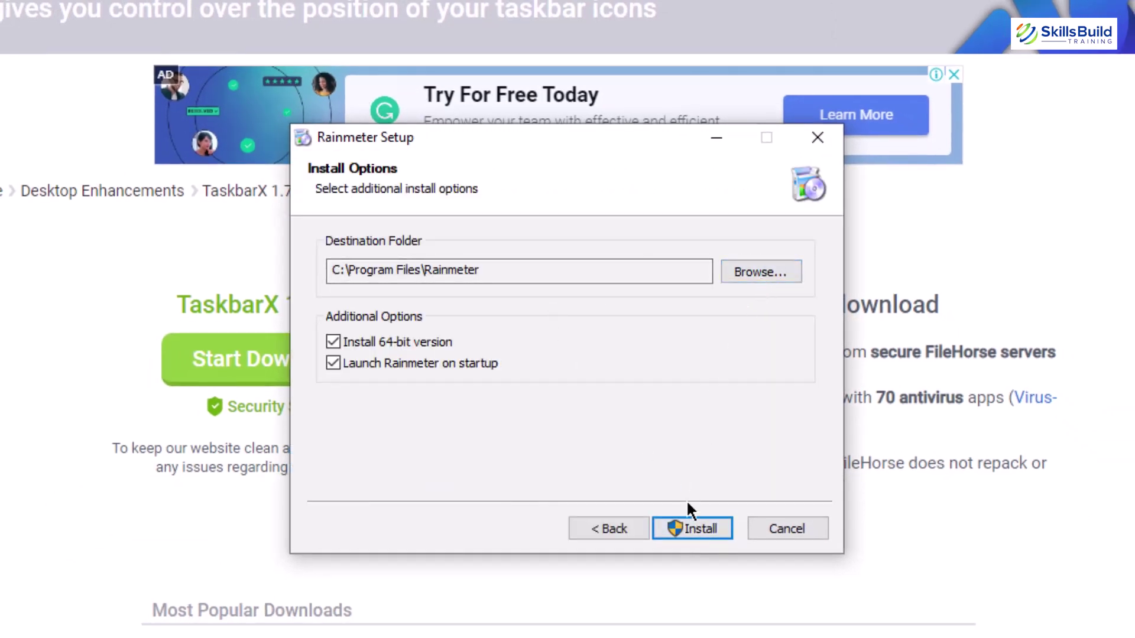
{"action": "left_click", "coordinate": [685, 526]}
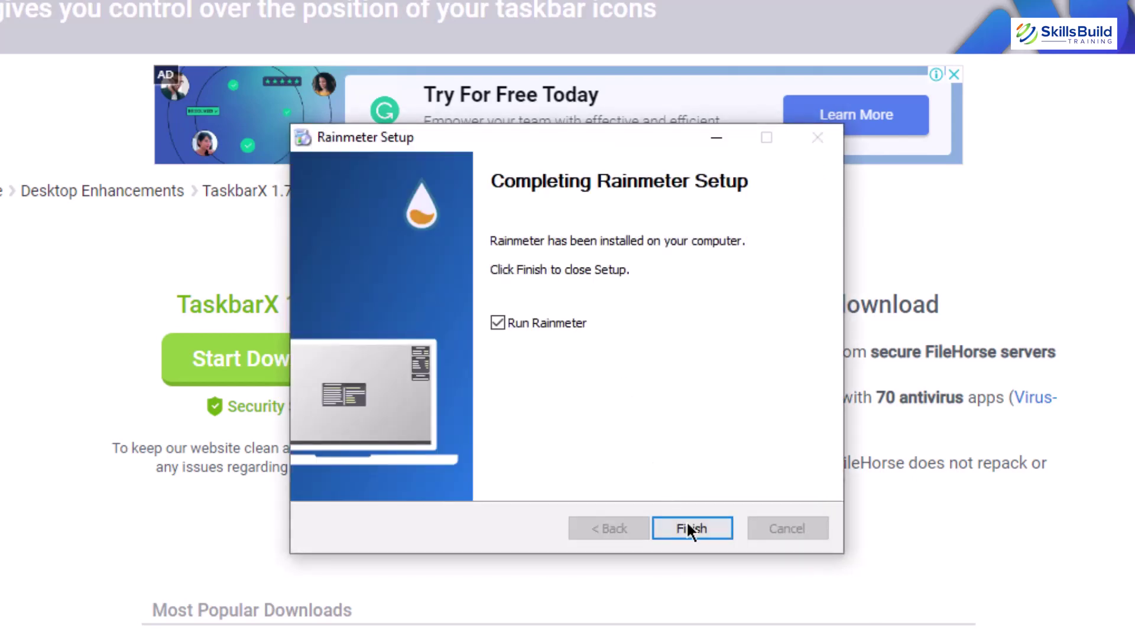
{"action": "left_click", "coordinate": [689, 528]}
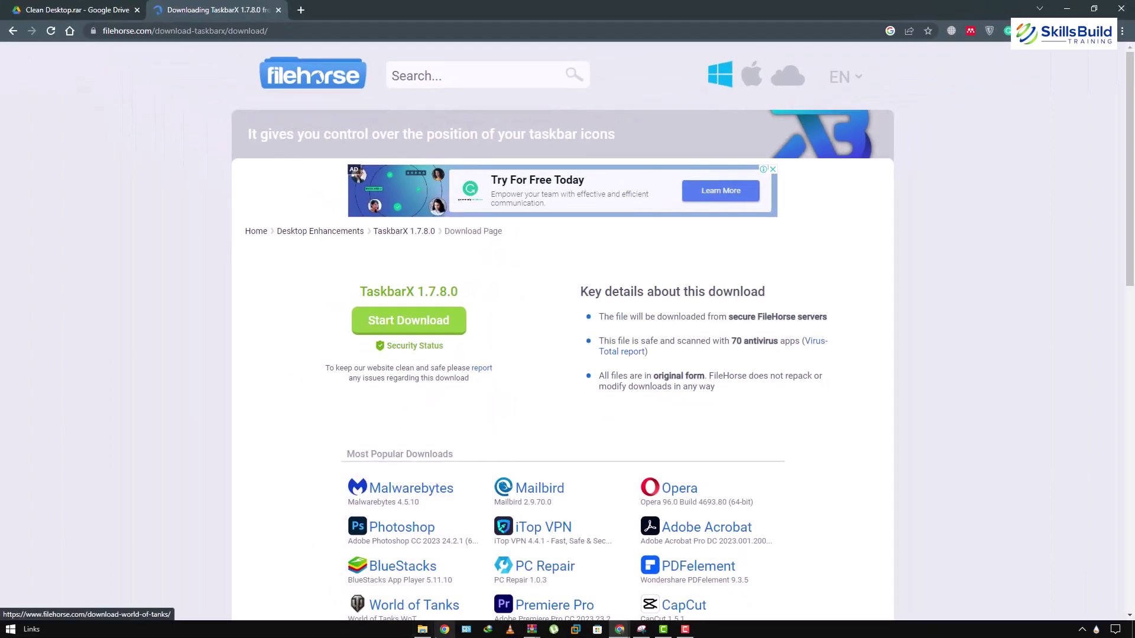
- Extract the TaskbarX_1.7.8.0_x86 archive in the Compressed downloads' New folder into a folder of the same name
{"action": "left_click", "coordinate": [422, 629]}
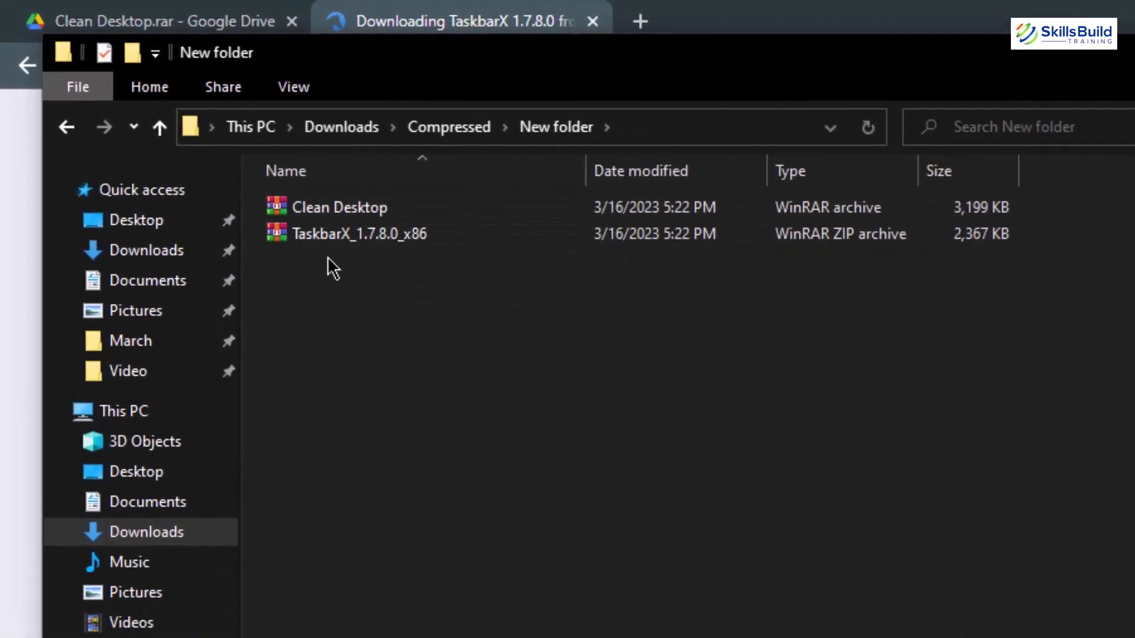
{"action": "right_click", "coordinate": [284, 243]}
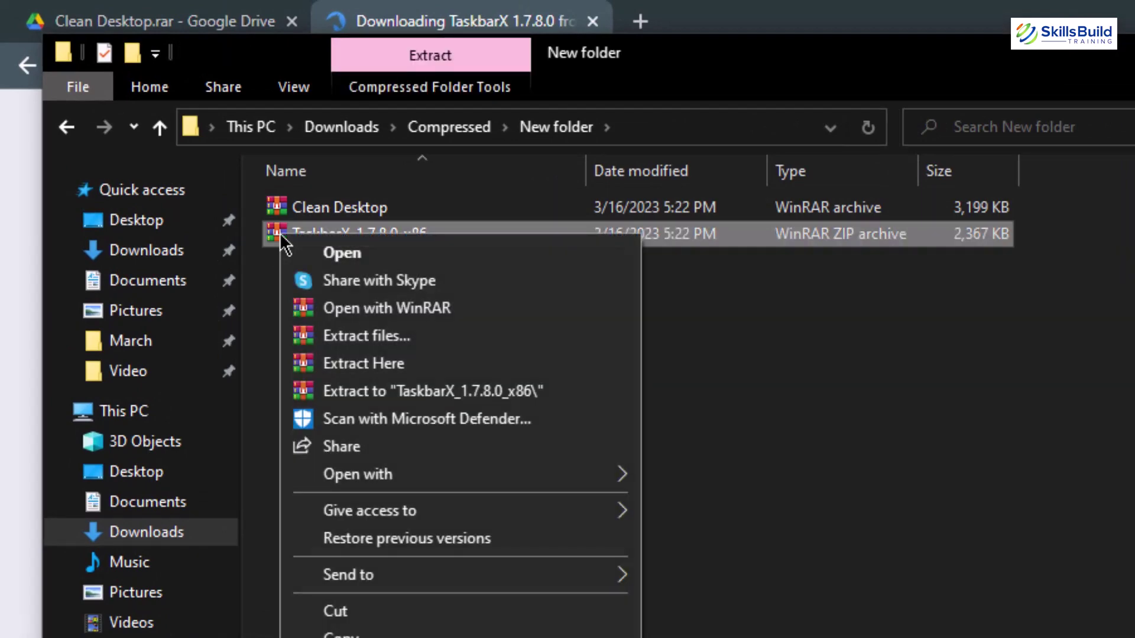
{"action": "left_click", "coordinate": [387, 390]}
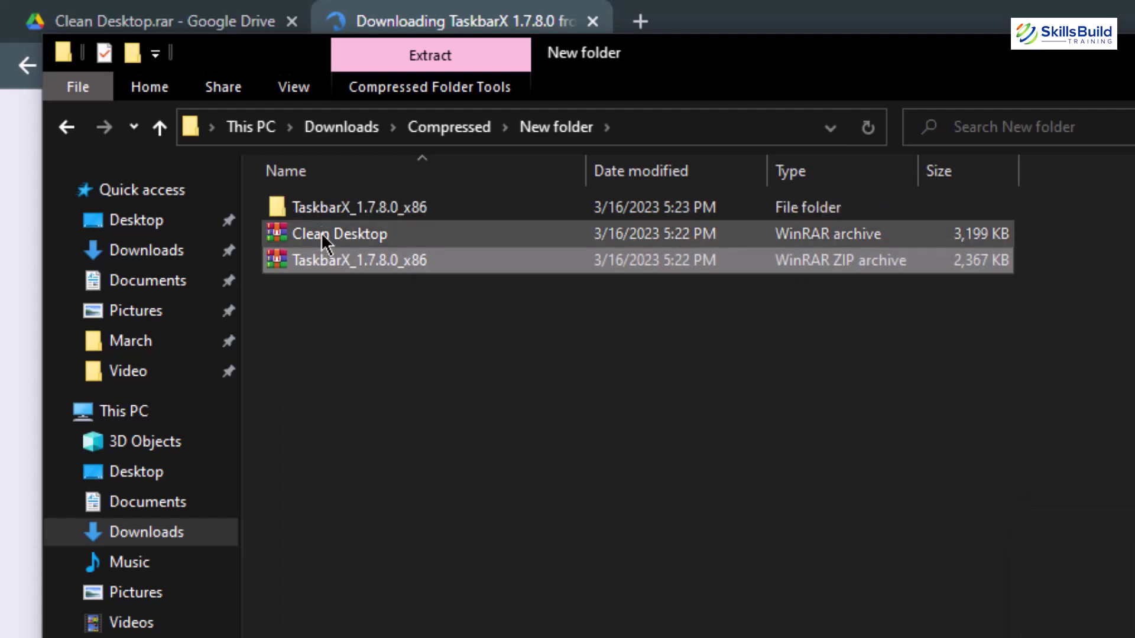
- Launch the TaskbarX Configurator application from the extracted TaskbarX_1.7.8.0_x86 folder
{"action": "double_click", "coordinate": [324, 206]}
{"action": "scroll", "coordinate": [326, 421], "scroll_direction": "down", "scroll_amount": 20}
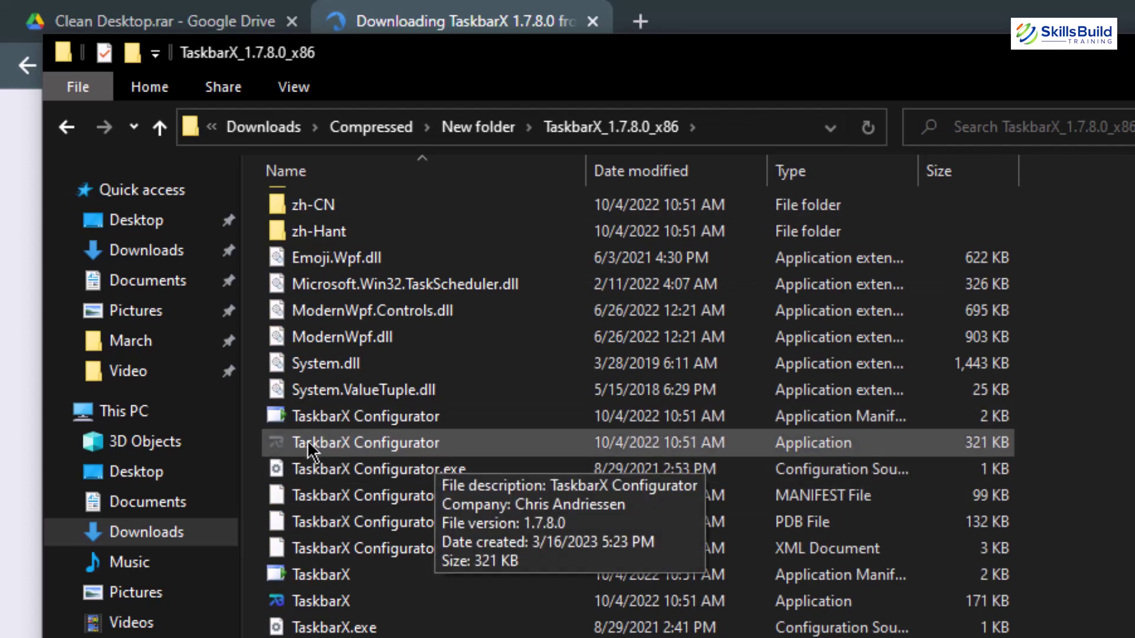
{"action": "left_click", "coordinate": [310, 451]}
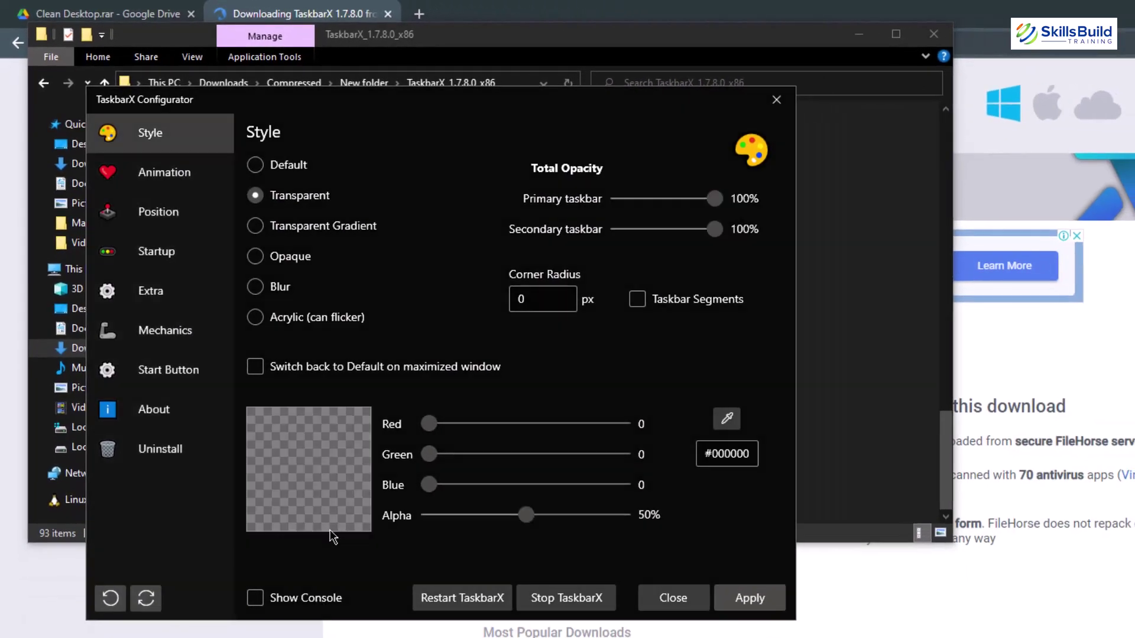
- Enable hiding of both the primary and secondary Start buttons in TaskbarX's Extra settings
{"action": "left_click", "coordinate": [152, 291]}
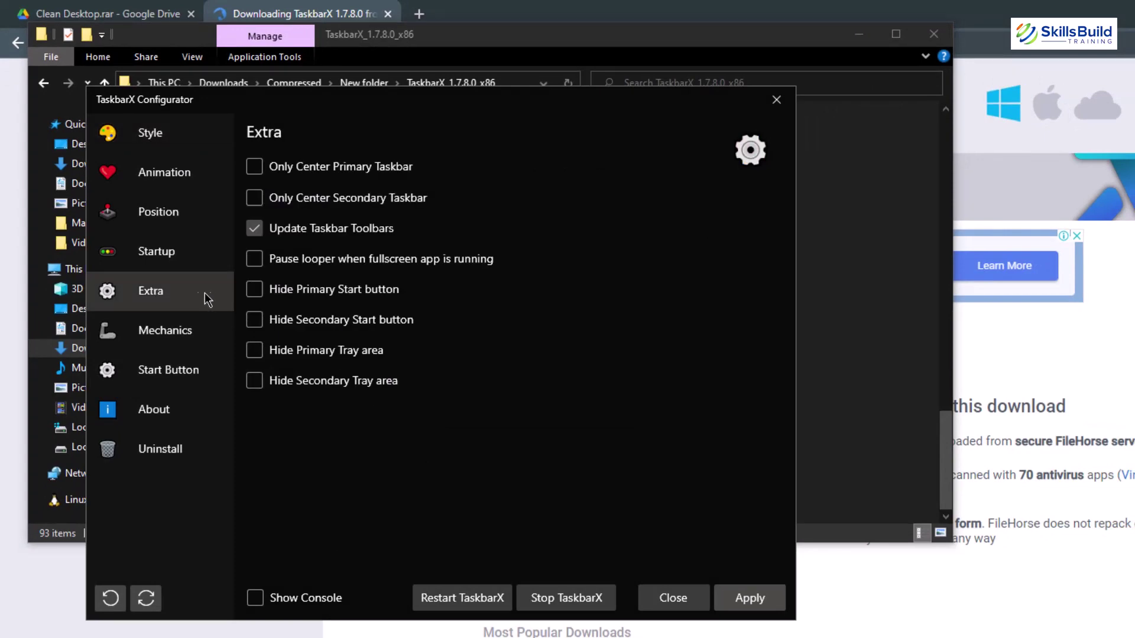
{"action": "left_click", "coordinate": [253, 291]}
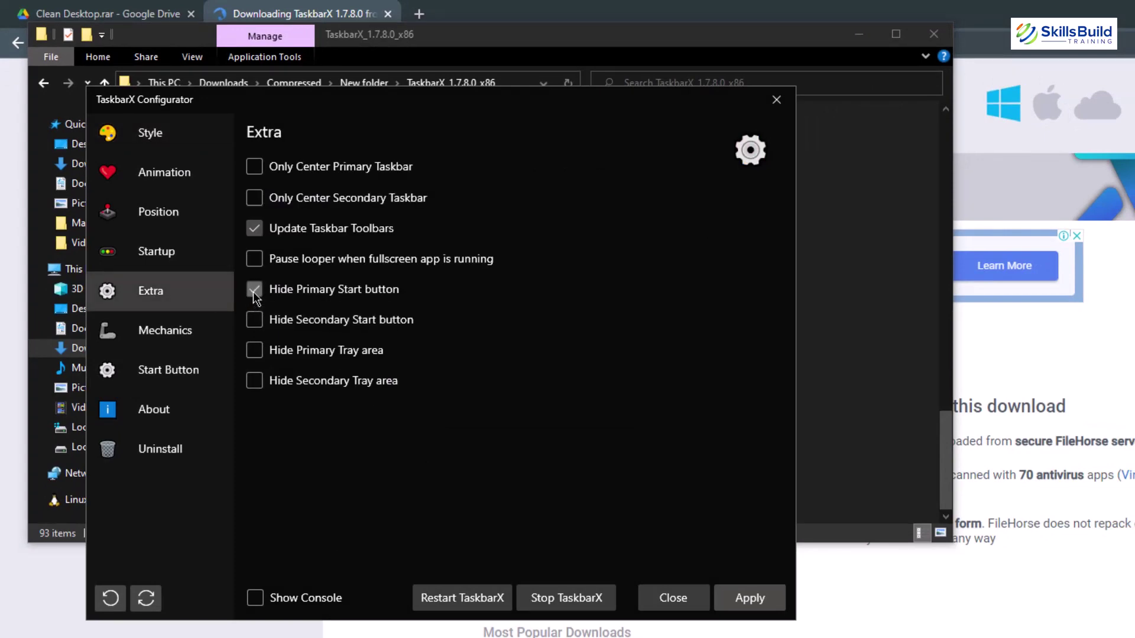
{"action": "left_click", "coordinate": [256, 322]}
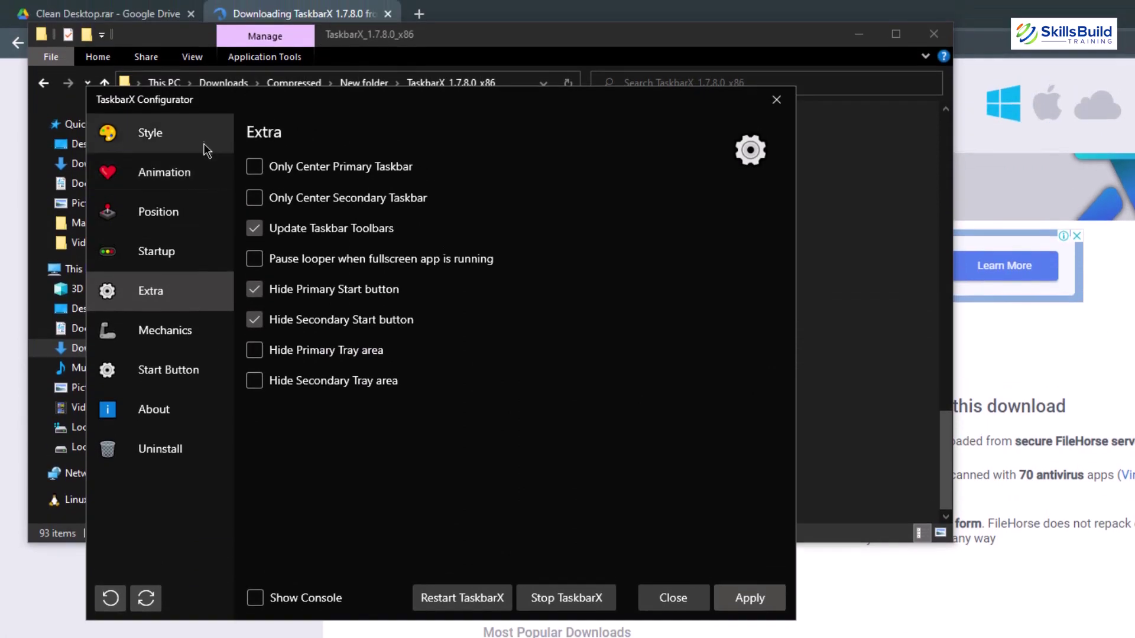
- Apply the Transparent Gradient taskbar style in TaskbarX with switching back to Default on maximized windows enabled, and close the configurator
{"action": "left_click", "coordinate": [179, 141]}
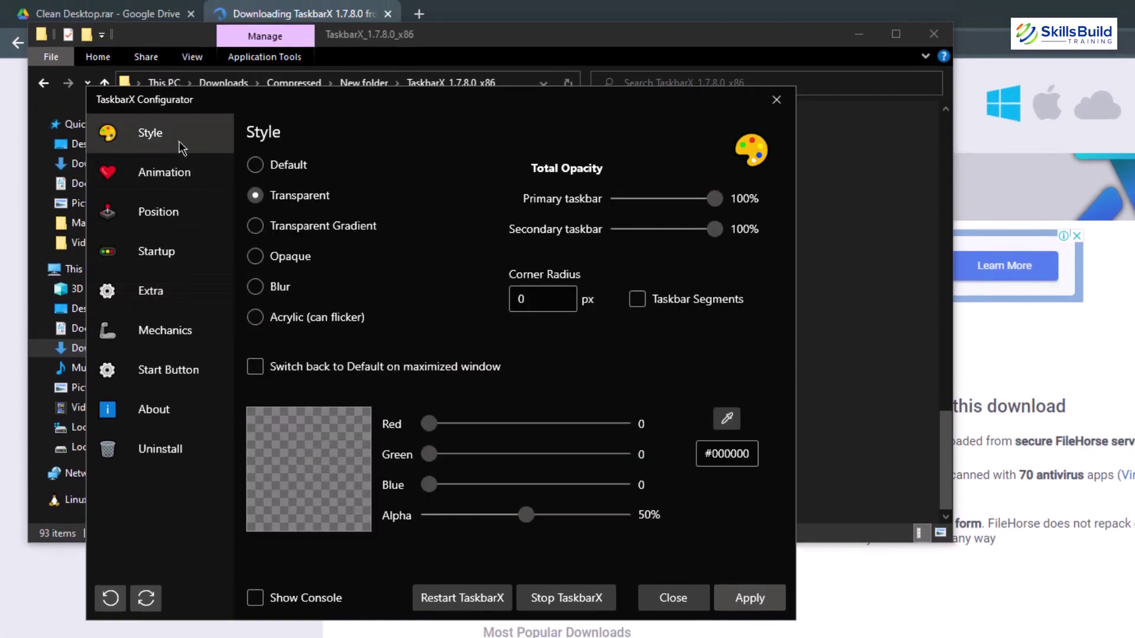
{"action": "left_click", "coordinate": [256, 227]}
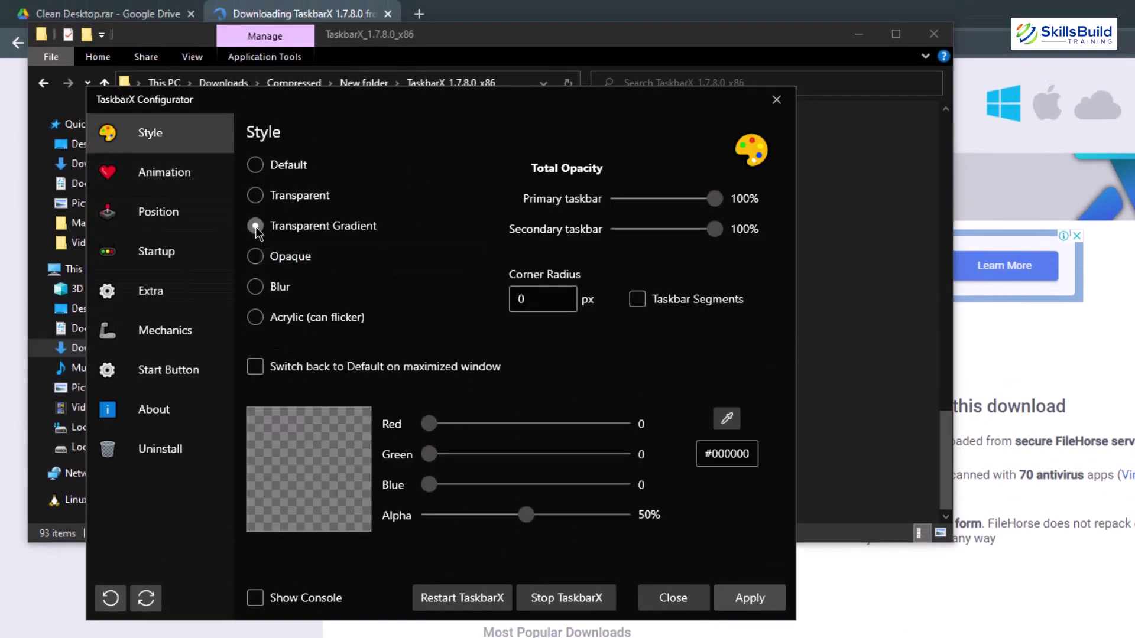
{"action": "left_click", "coordinate": [733, 592]}
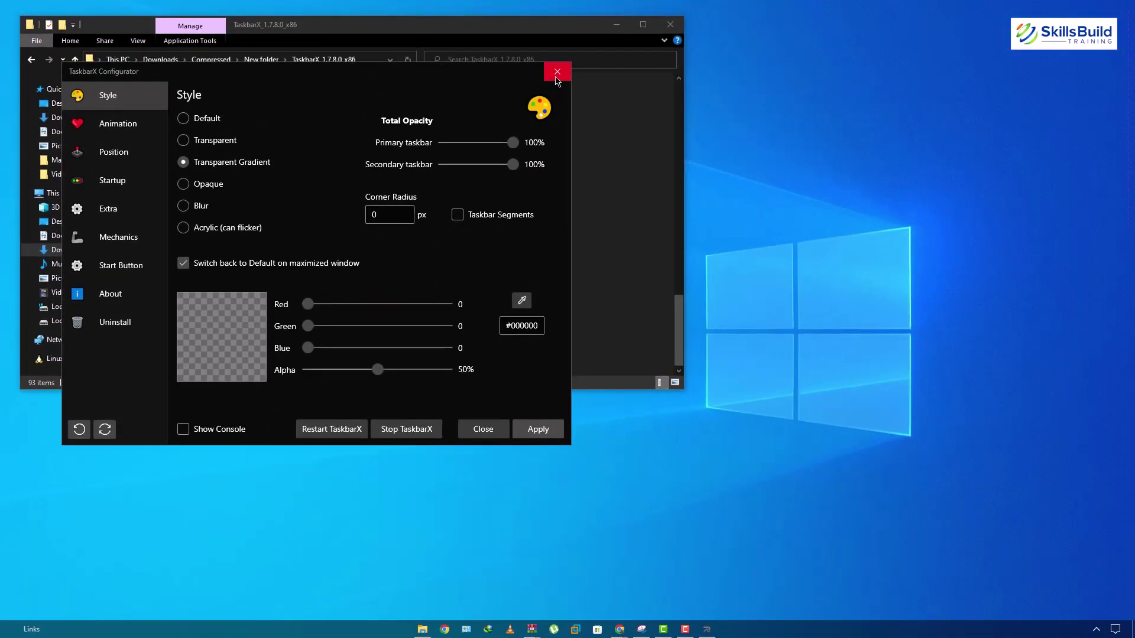
{"action": "left_click", "coordinate": [557, 76]}
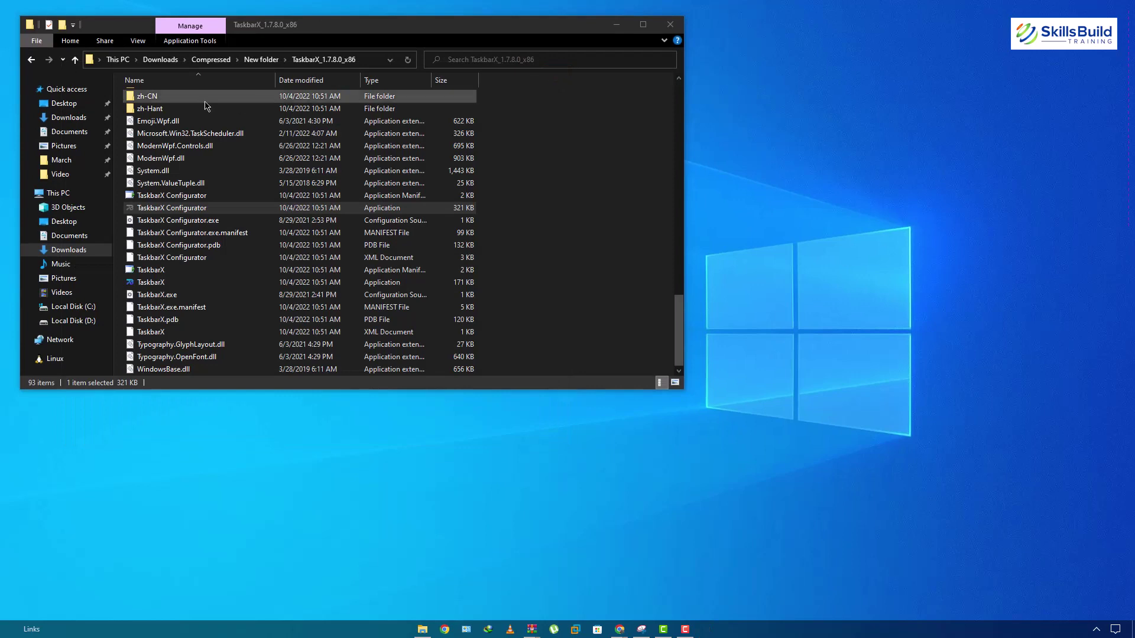
- Extract the Clean Desktop archive in New folder into a folder of the same name and open its inner Clean Desktop folder
{"action": "left_click", "coordinate": [254, 62]}
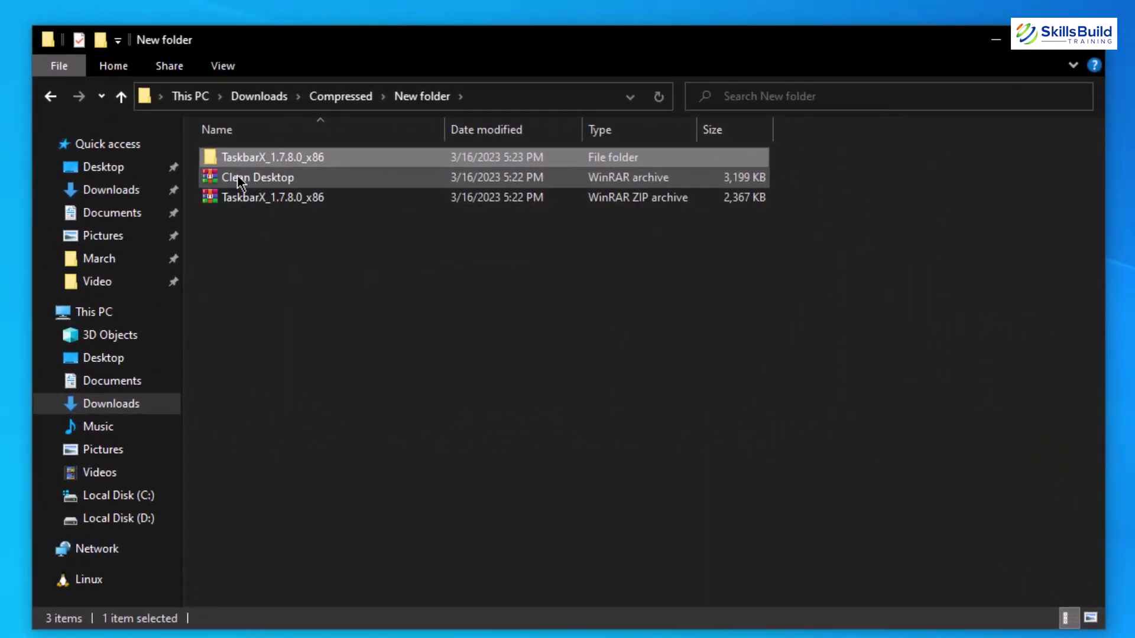
{"action": "left_click", "coordinate": [238, 178]}
{"action": "right_click", "coordinate": [238, 177]}
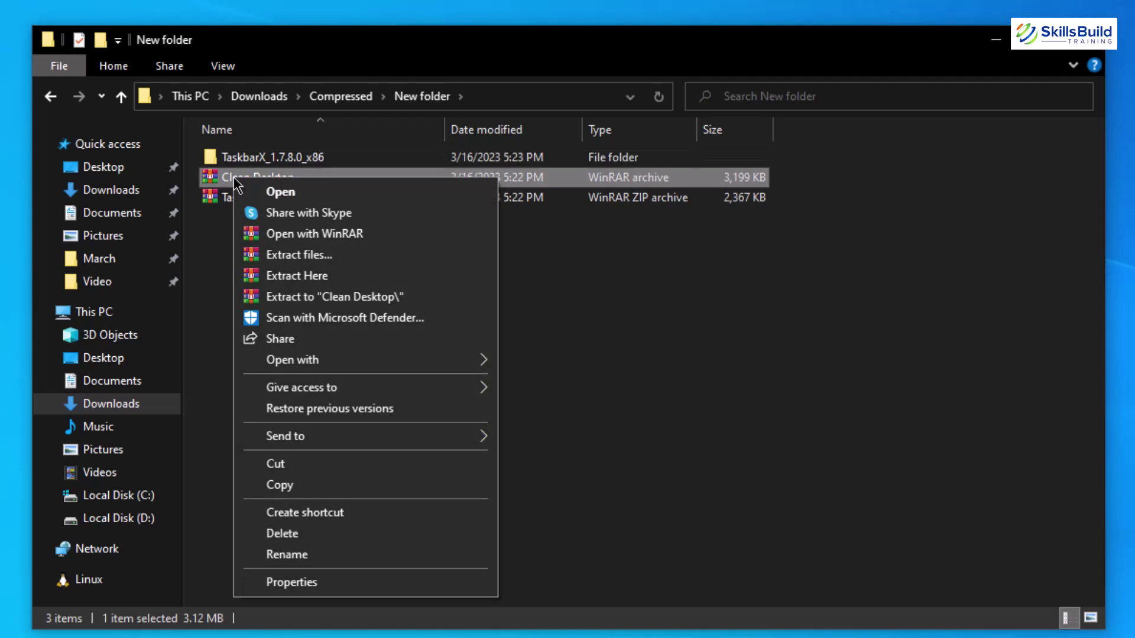
{"action": "left_click", "coordinate": [307, 301]}
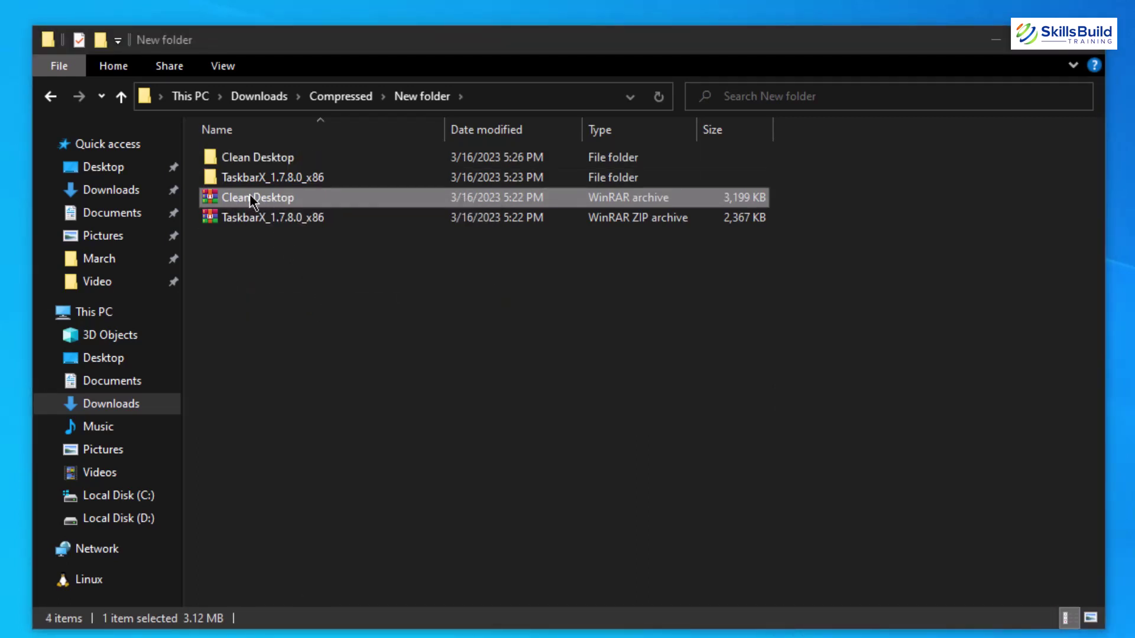
{"action": "double_click", "coordinate": [241, 158]}
{"action": "double_click", "coordinate": [240, 158]}
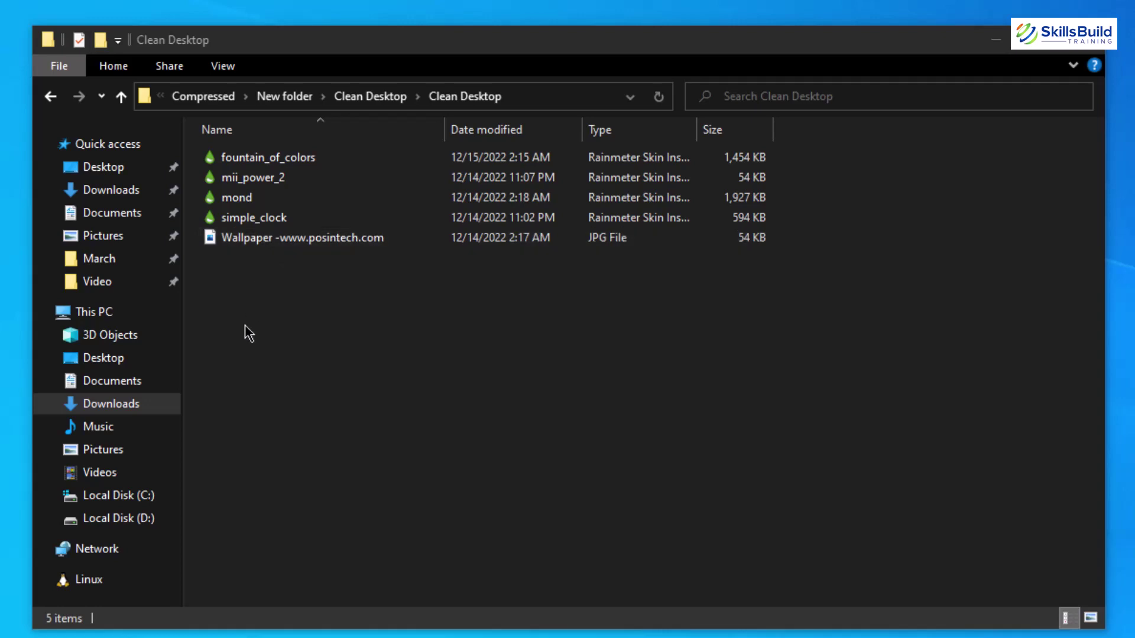
- Install the simple_clock Rainmeter skin package with its included skins loaded
{"action": "right_click", "coordinate": [235, 219]}
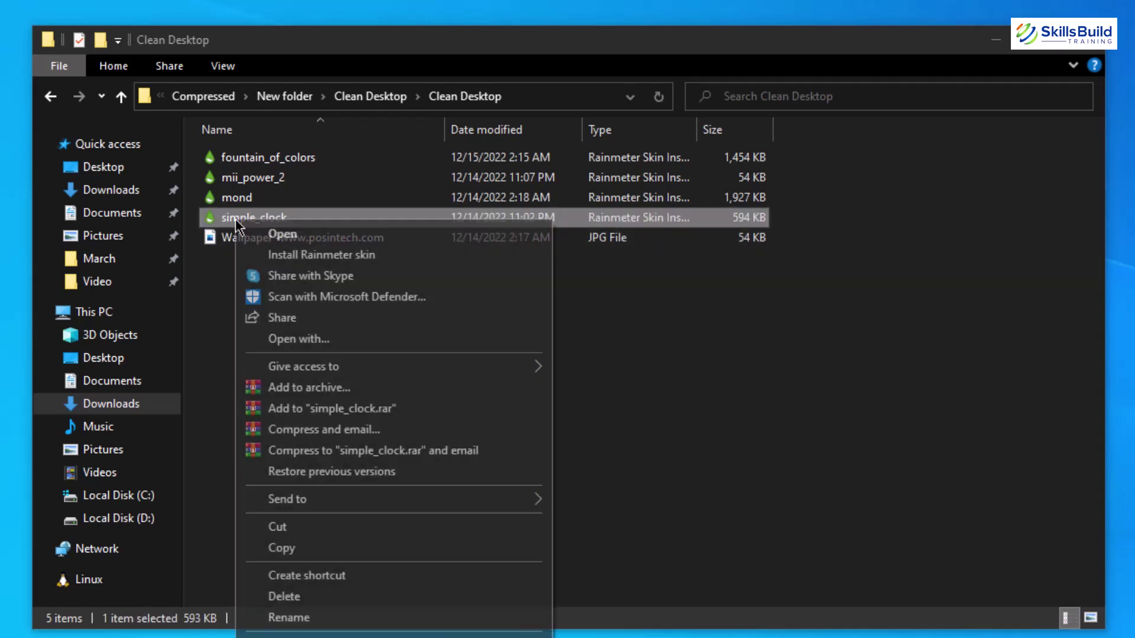
{"action": "left_click", "coordinate": [263, 235]}
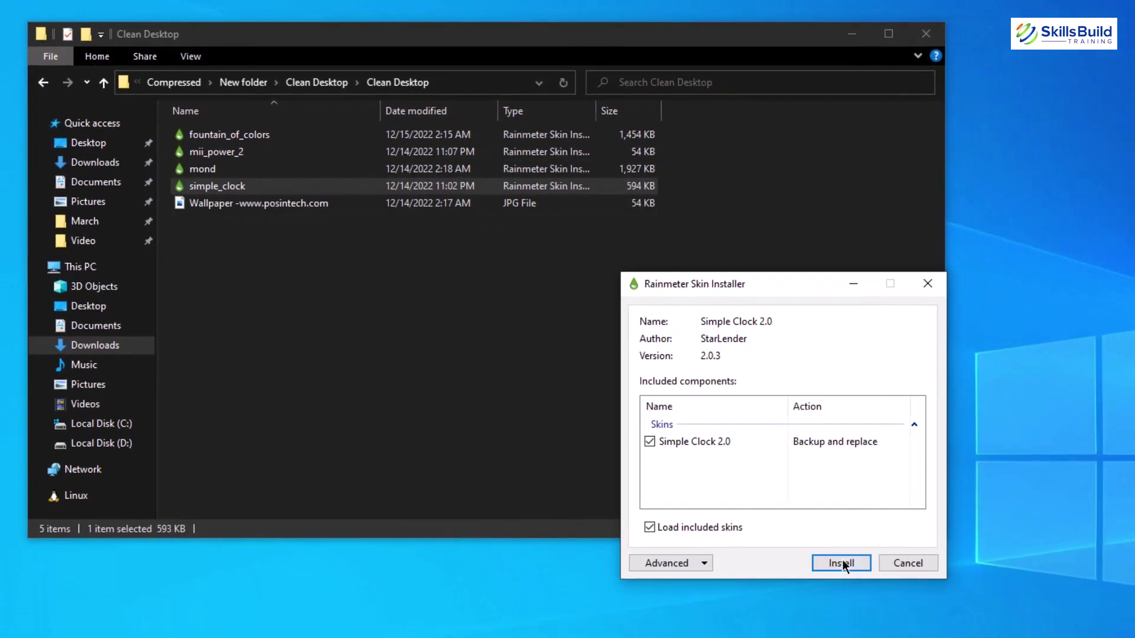
{"action": "left_click", "coordinate": [841, 562]}
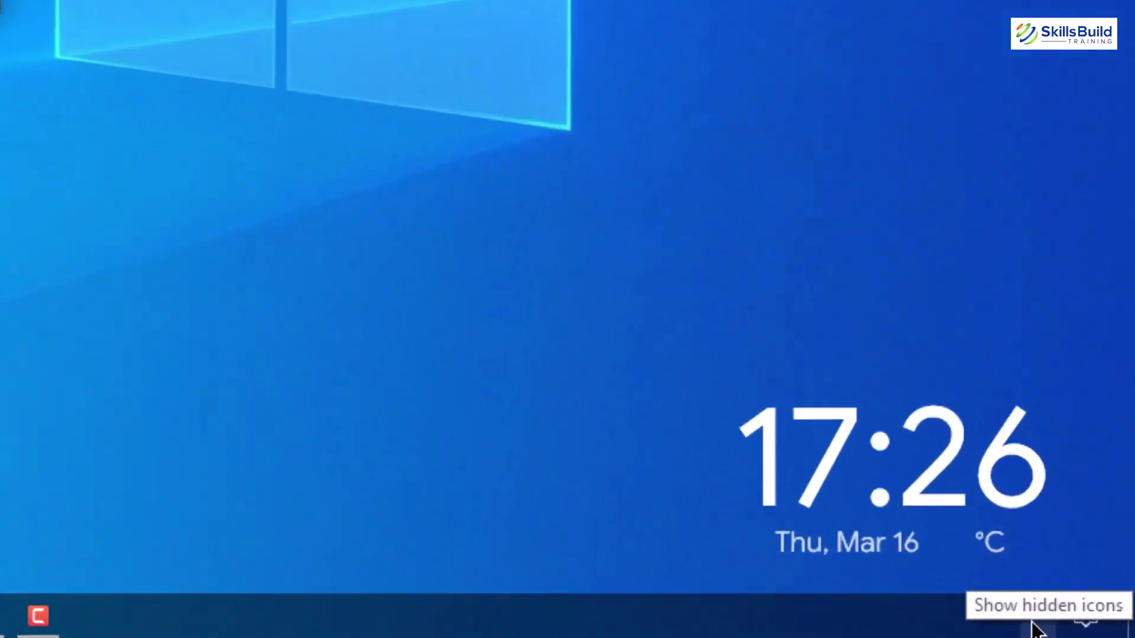
- Open the Rainmeter manager and select clock.ini in the Classic Version folder of Simple Clock 2.0
{"action": "left_click", "coordinate": [1096, 630]}
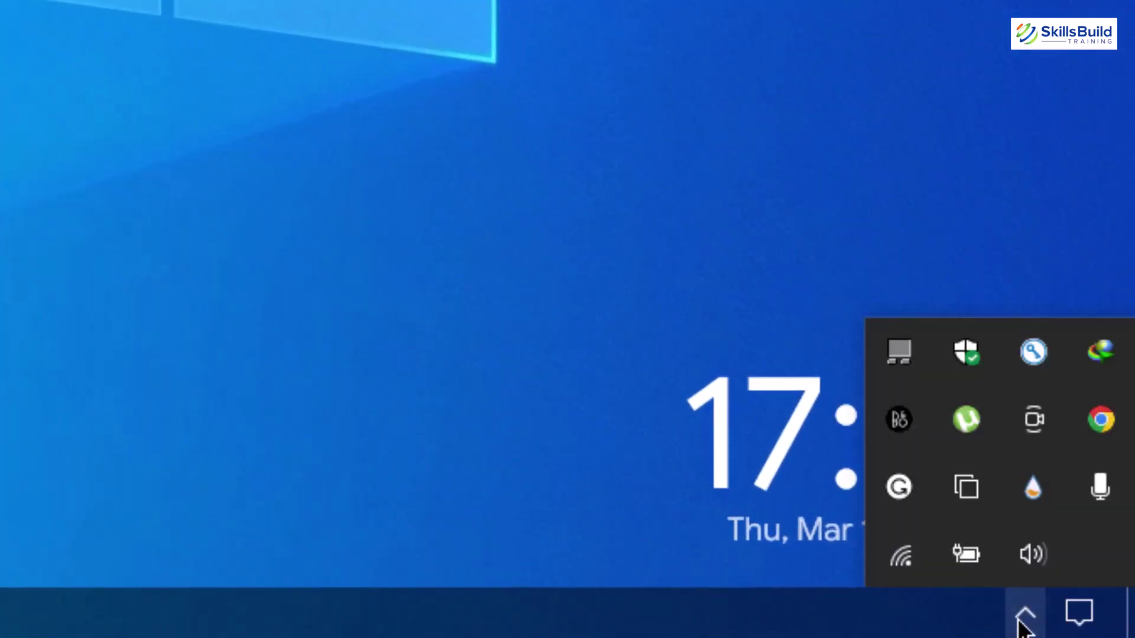
{"action": "left_click", "coordinate": [1033, 497]}
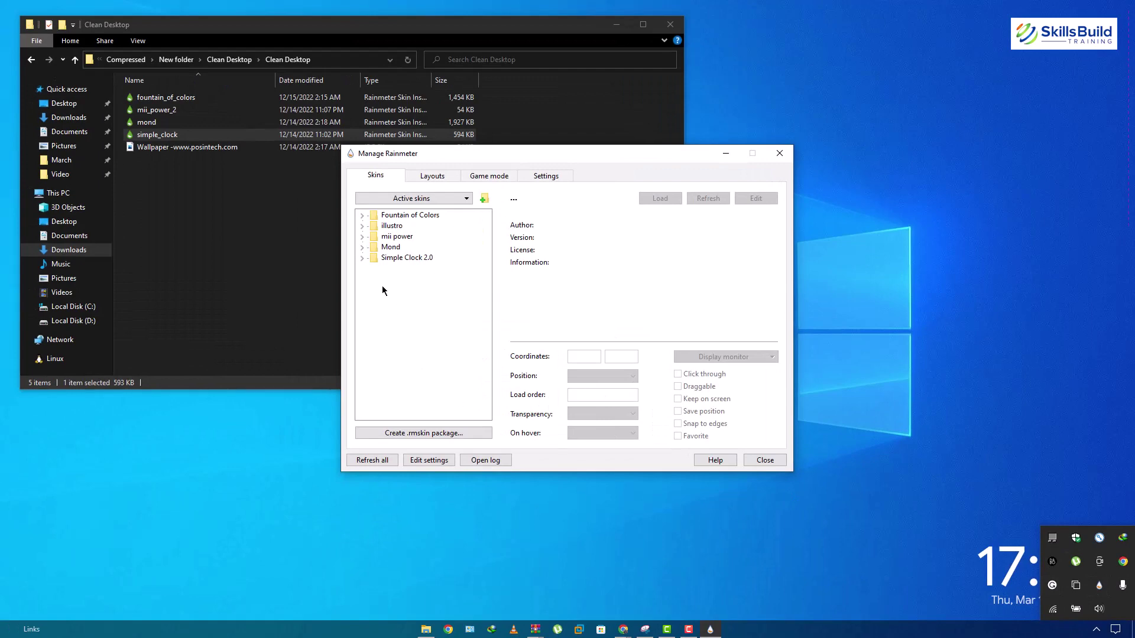
{"action": "left_click", "coordinate": [390, 247]}
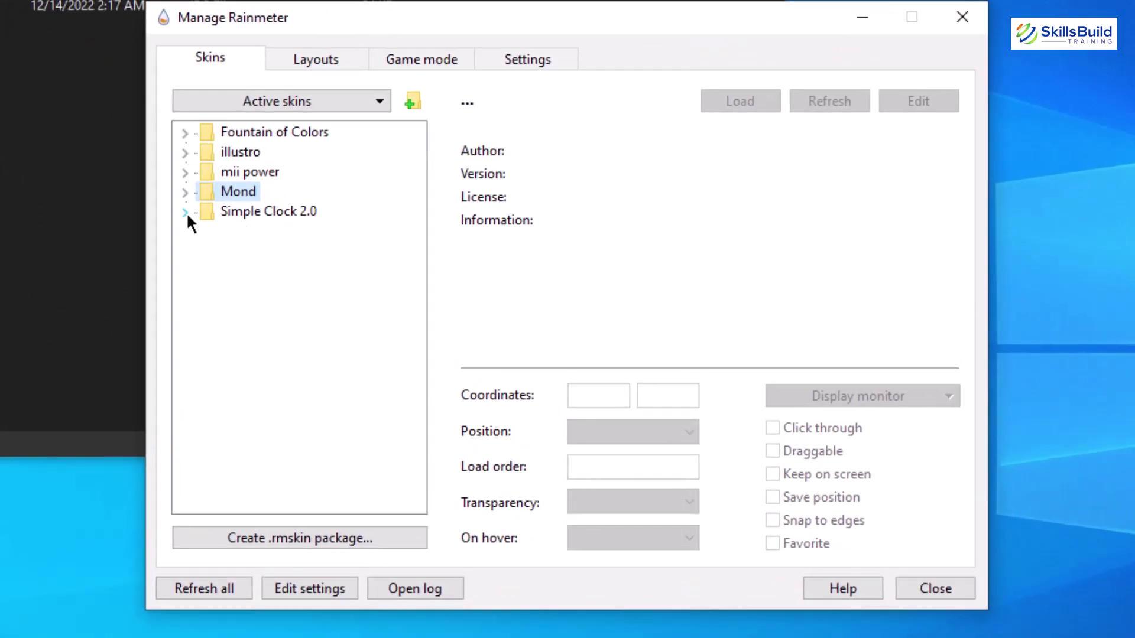
{"action": "left_click", "coordinate": [185, 214]}
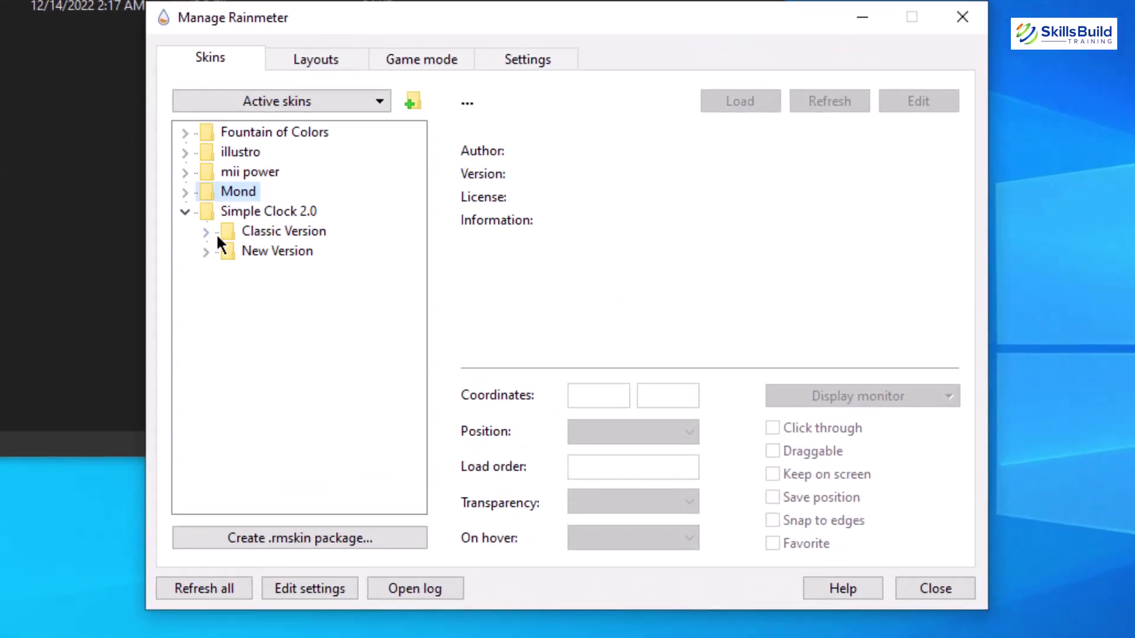
{"action": "left_click", "coordinate": [206, 232]}
{"action": "left_click", "coordinate": [286, 252]}
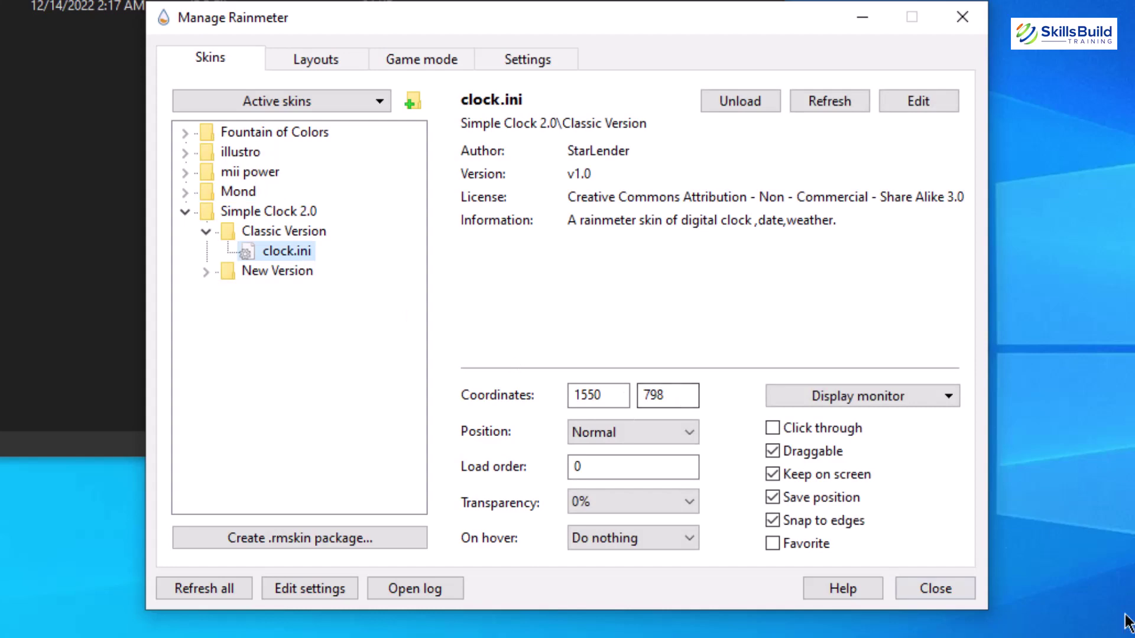
- Try the clock skin at a vertical coordinate of 100 and restore it to 798
{"action": "double_click", "coordinate": [679, 395]}
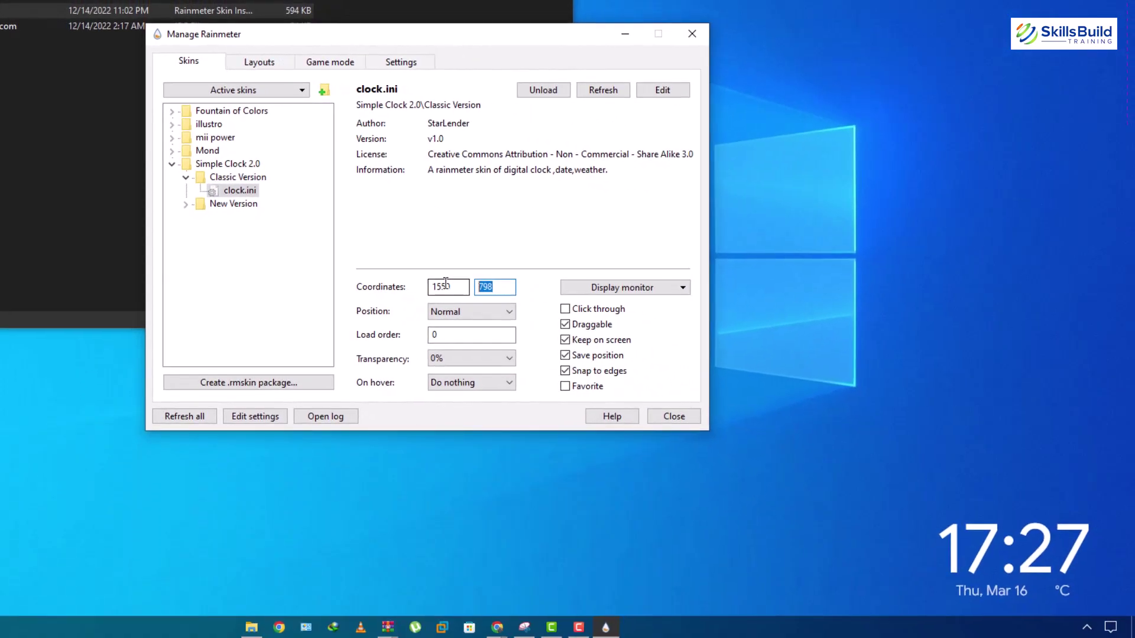
{"action": "type", "text": "100"}
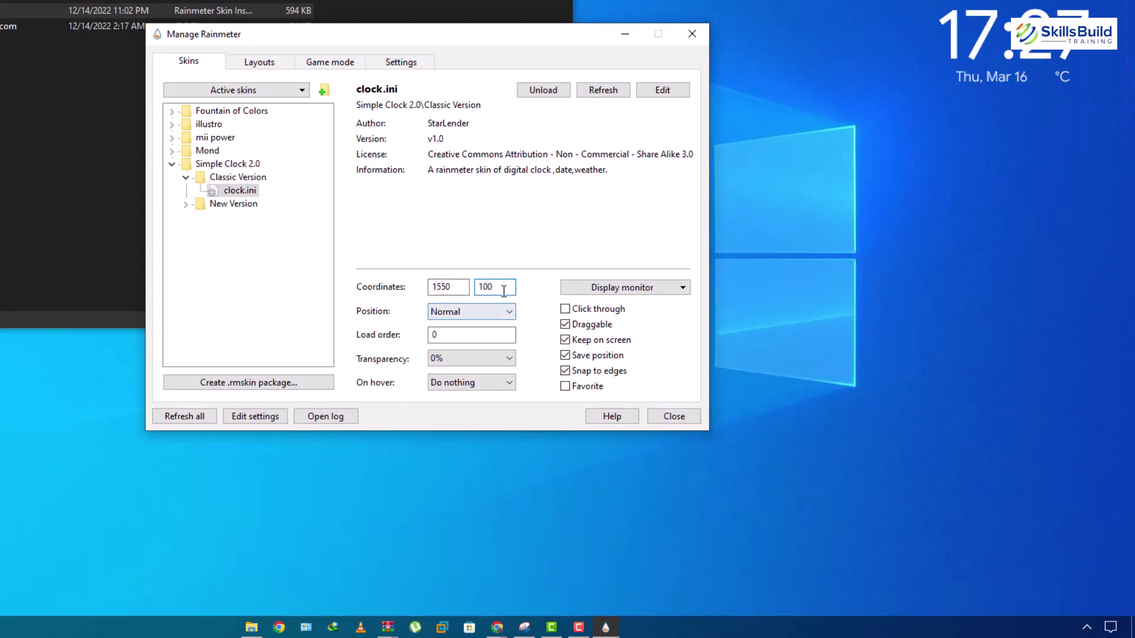
{"action": "key", "text": "BackSpace"}
{"action": "key", "text": "BackSpace"}
{"action": "key", "text": "BackSpace"}
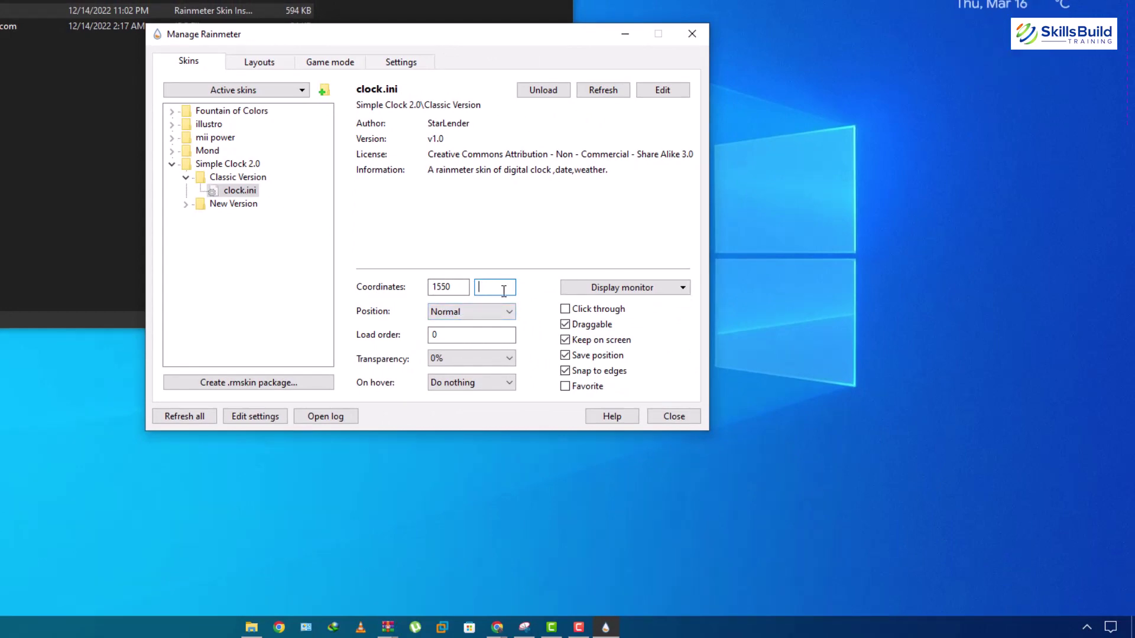
{"action": "type", "text": "798"}
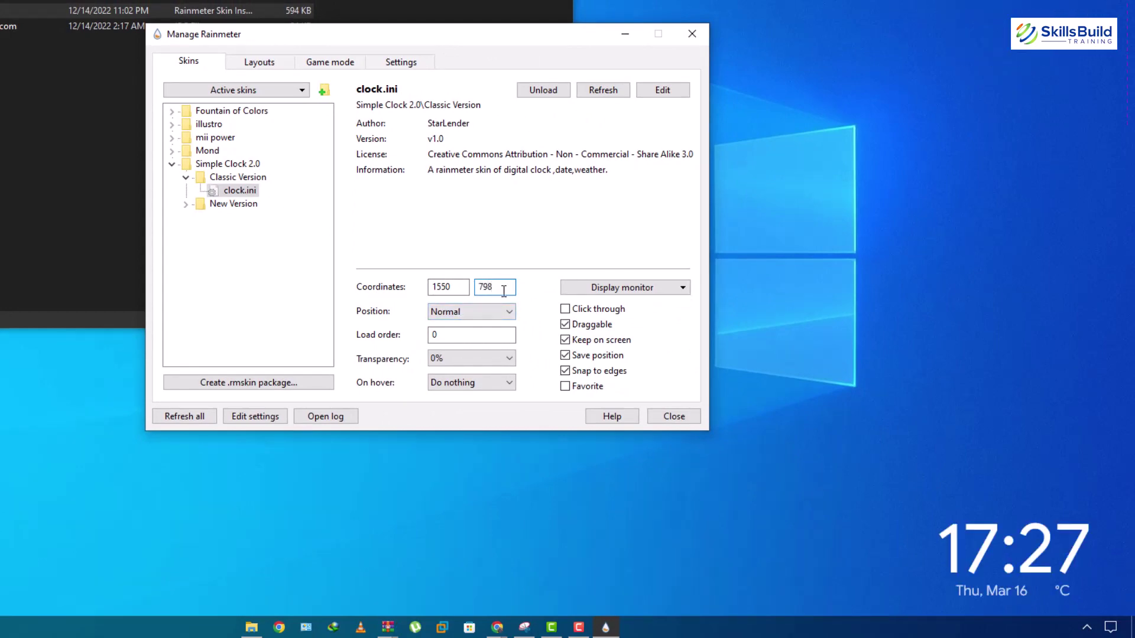
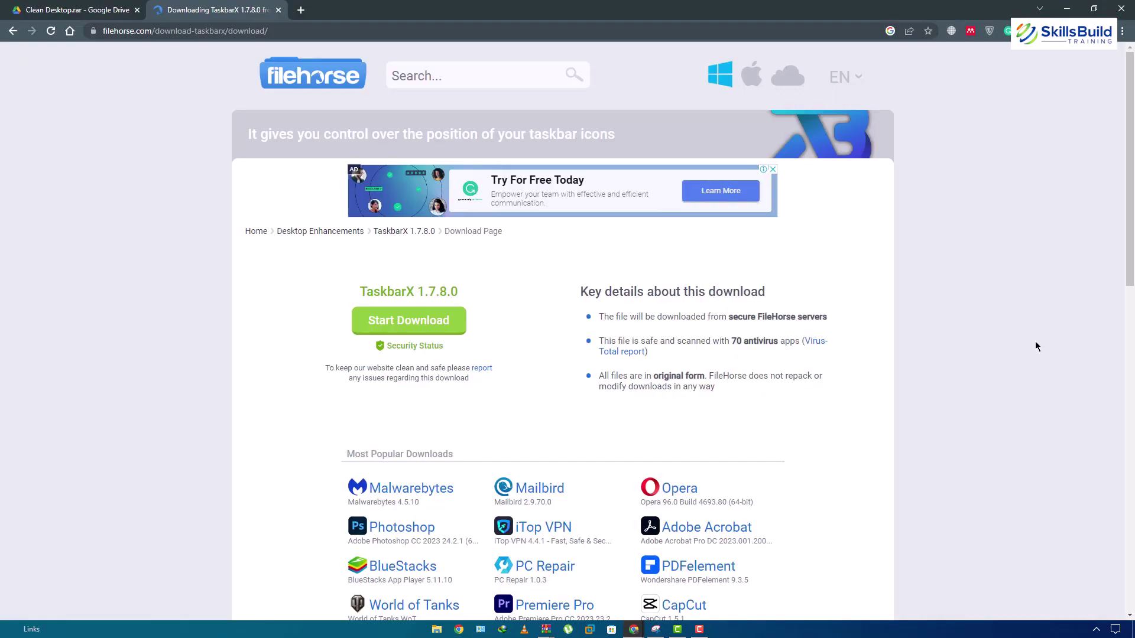
- Search the web for "lively wallpaper" and open the Download section of rocksdanister's Lively Wallpaper page
{"action": "left_click", "coordinate": [538, 37]}
{"action": "type", "text": "live"}
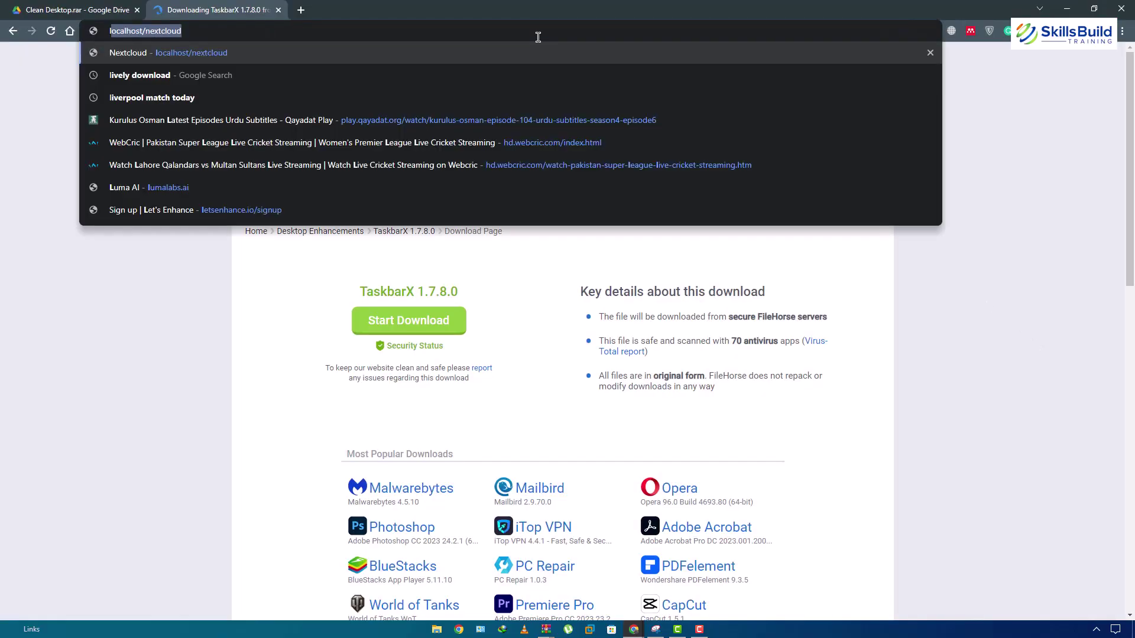
{"action": "type", "text": "ly wa"}
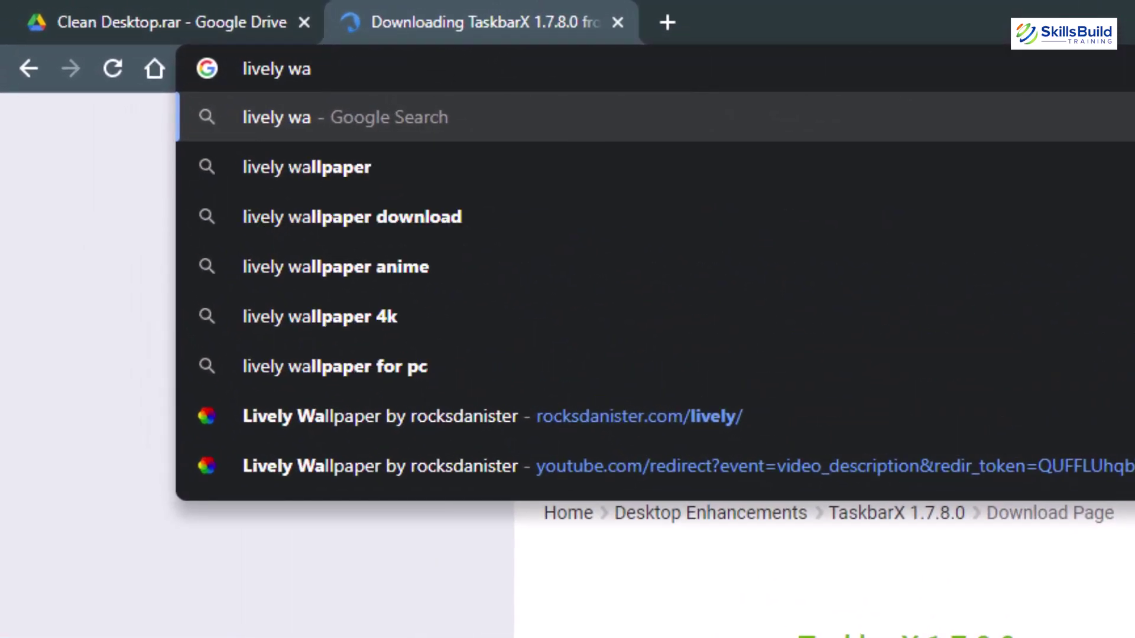
{"action": "type", "text": "llpaper"}
{"action": "key", "text": "Return"}
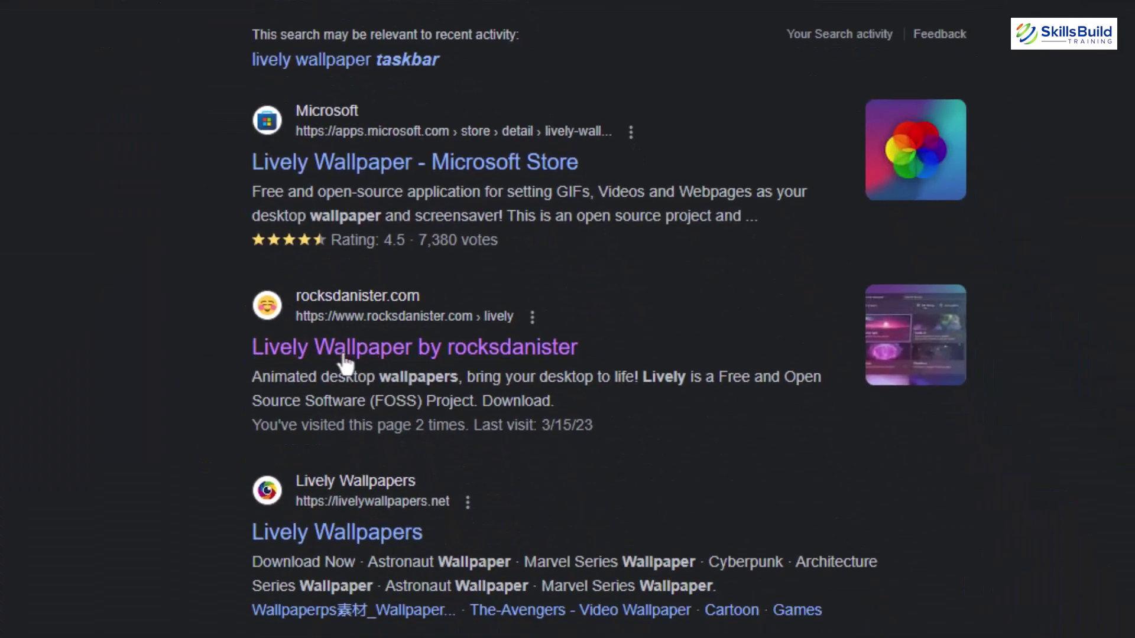
{"action": "left_click", "coordinate": [344, 357]}
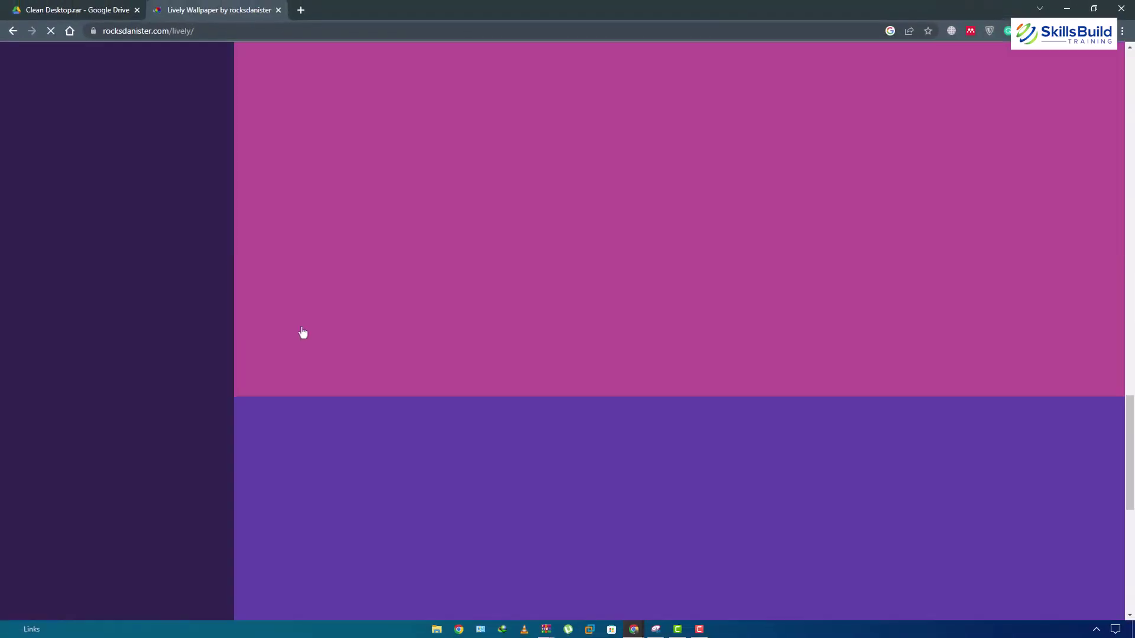
{"action": "scroll", "coordinate": [302, 333], "scroll_direction": "down", "scroll_amount": 5}
{"action": "scroll", "coordinate": [302, 333], "scroll_direction": "down", "scroll_amount": 3}
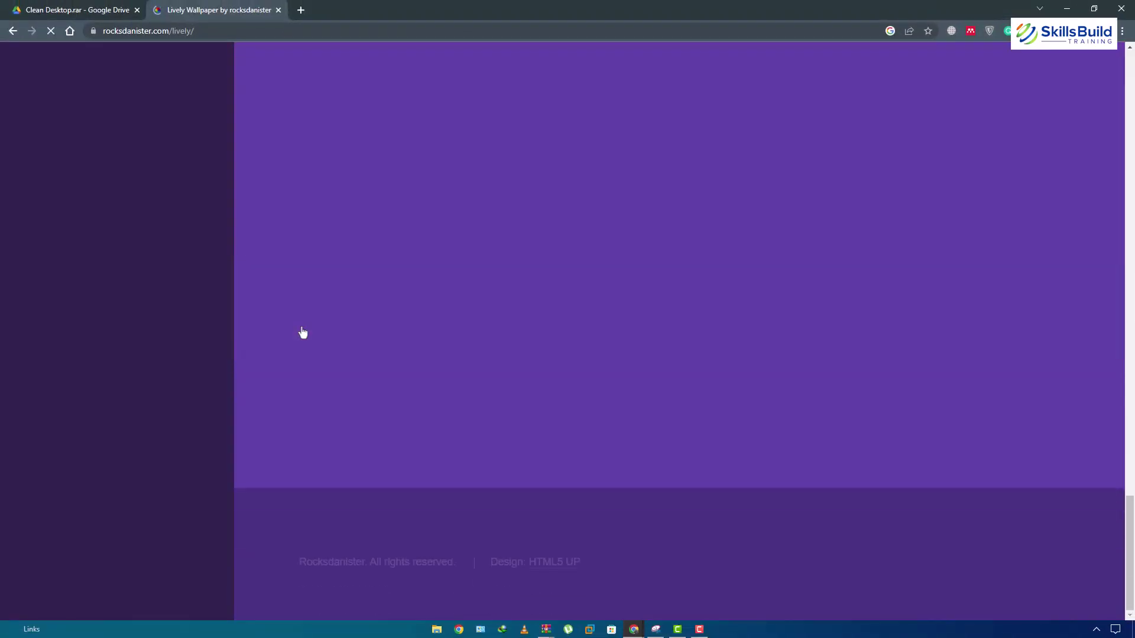
{"action": "scroll", "coordinate": [303, 333], "scroll_direction": "up", "scroll_amount": 10}
{"action": "scroll", "coordinate": [302, 333], "scroll_direction": "down", "scroll_amount": 10}
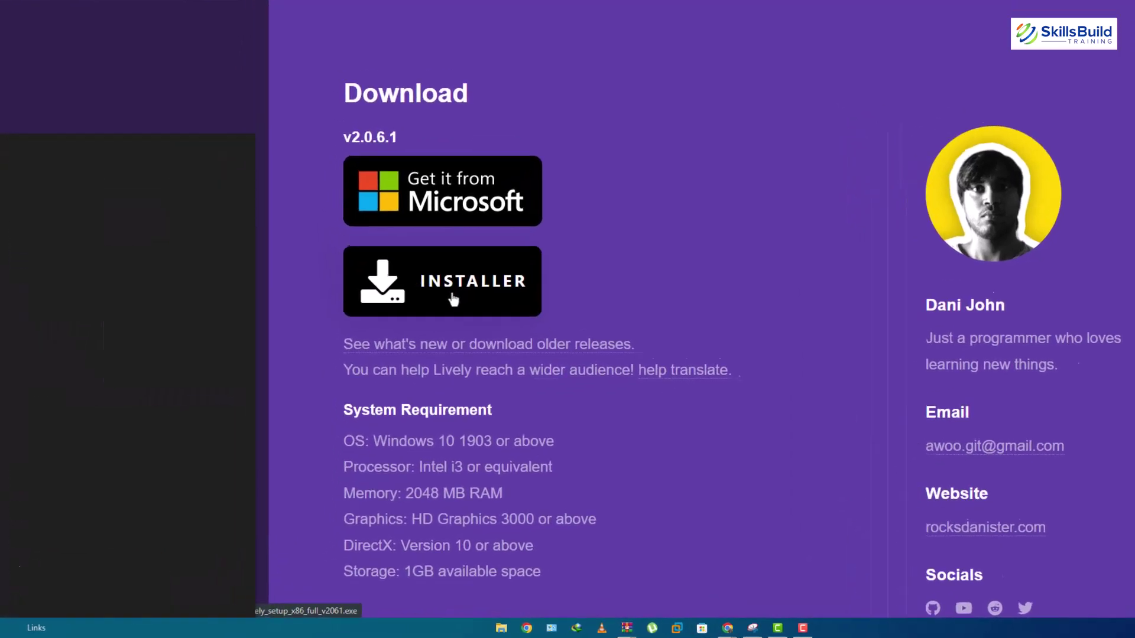
- Launch Lively Wallpaper, open its library window, and move it to the middle of the screen
{"action": "key", "text": "super"}
{"action": "type", "text": "livel"}
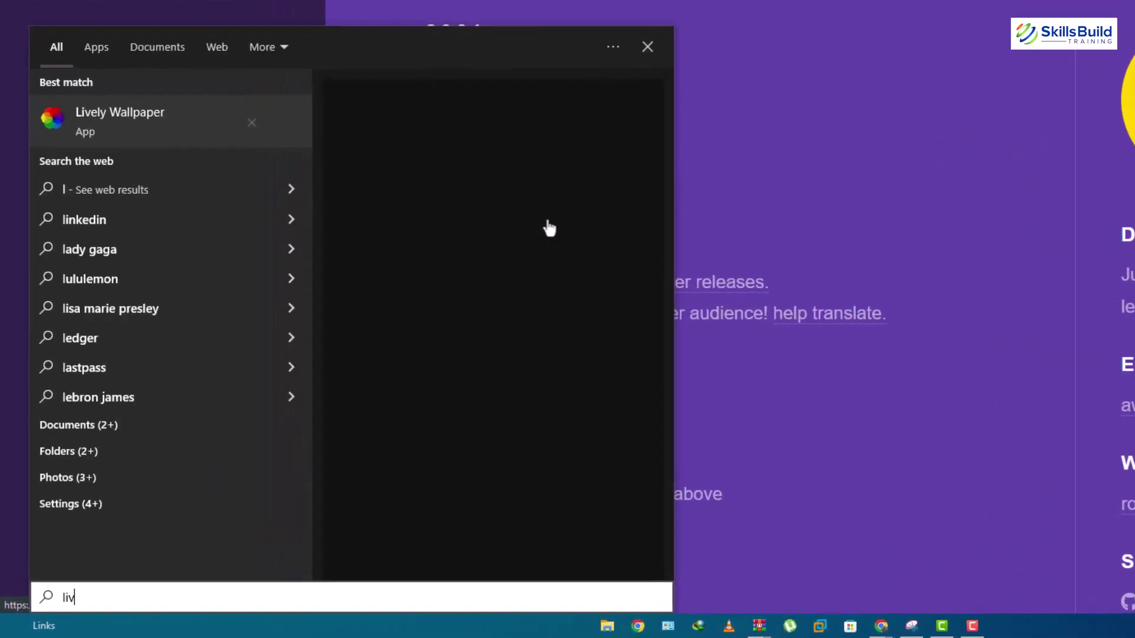
{"action": "left_click", "coordinate": [72, 127]}
{"action": "left_click", "coordinate": [1031, 613]}
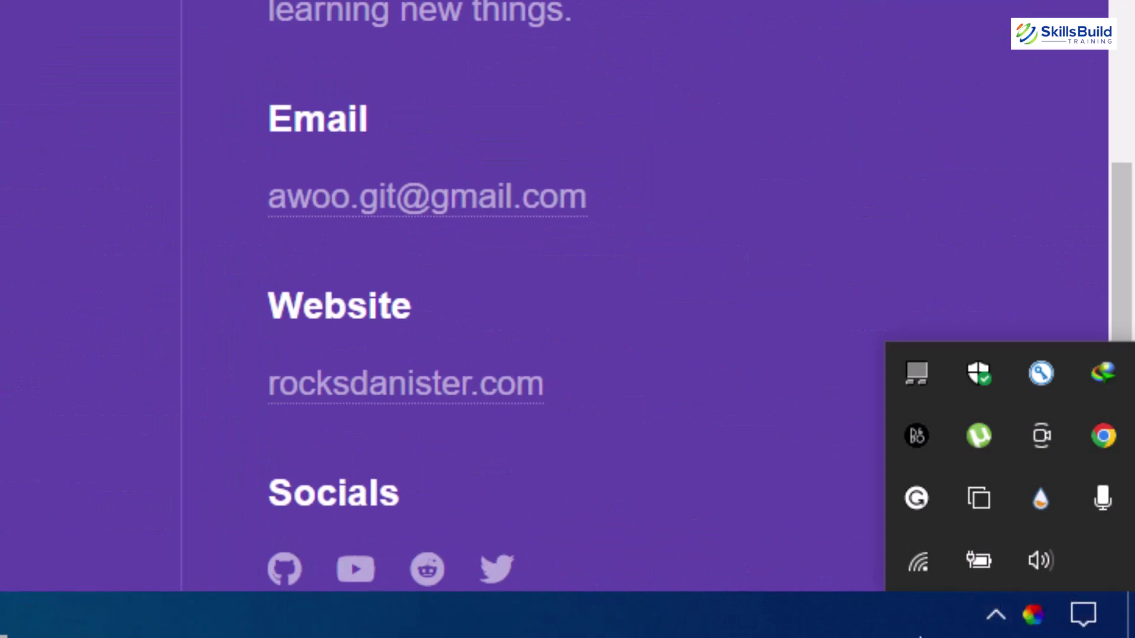
{"action": "left_click", "coordinate": [1017, 633]}
{"action": "right_click", "coordinate": [1031, 616]}
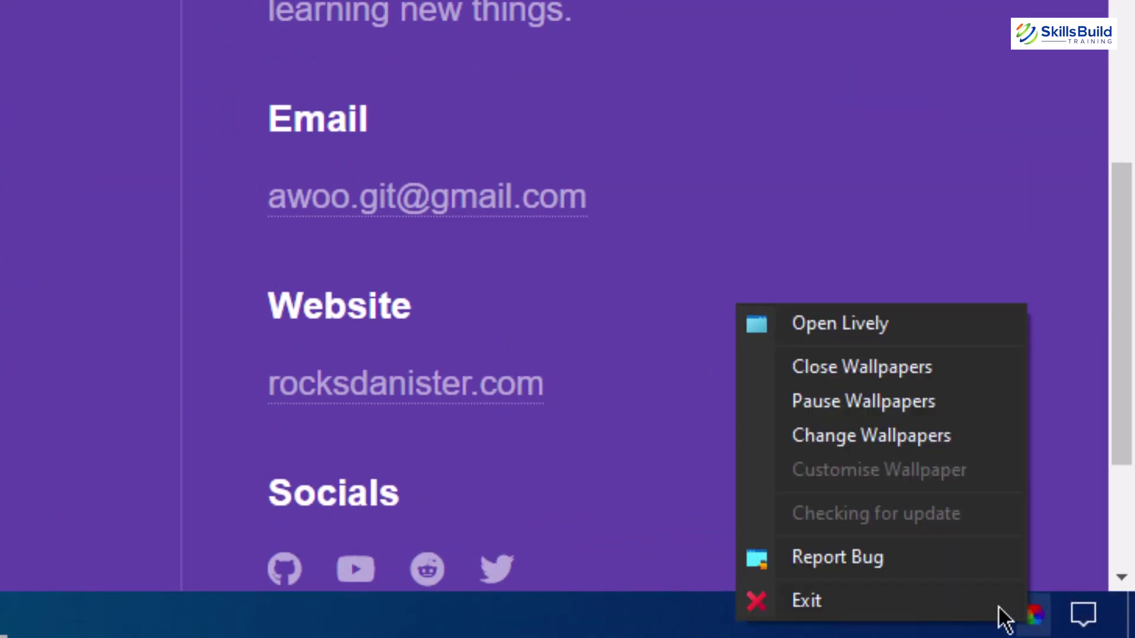
{"action": "left_click", "coordinate": [873, 326]}
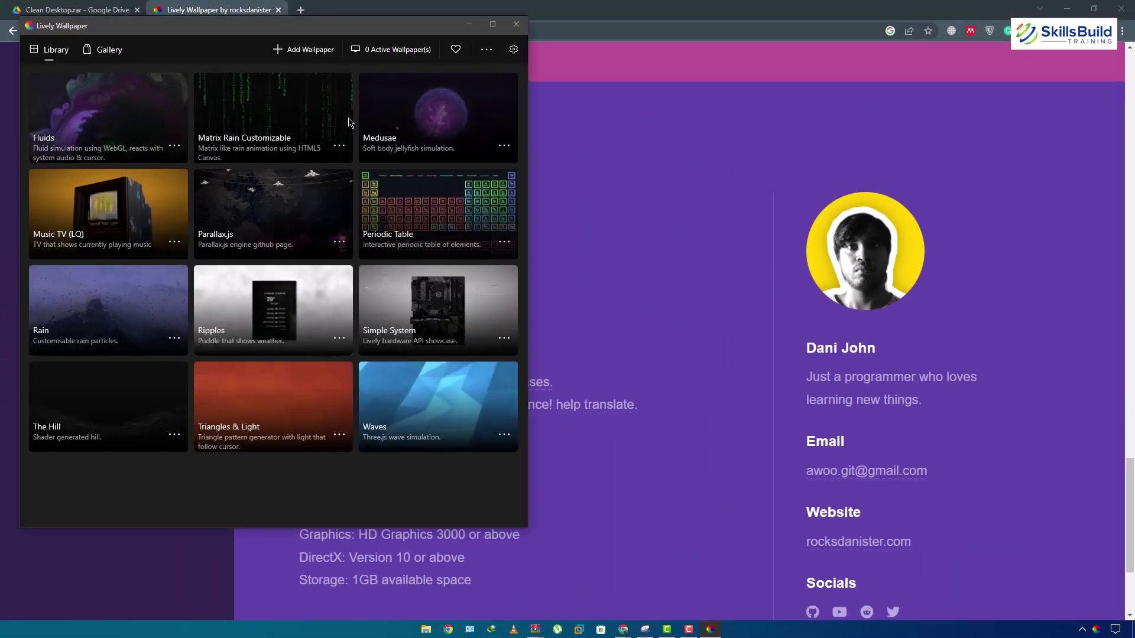
{"action": "left_click_drag", "start_coordinate": [261, 30], "coordinate": [502, 71]}
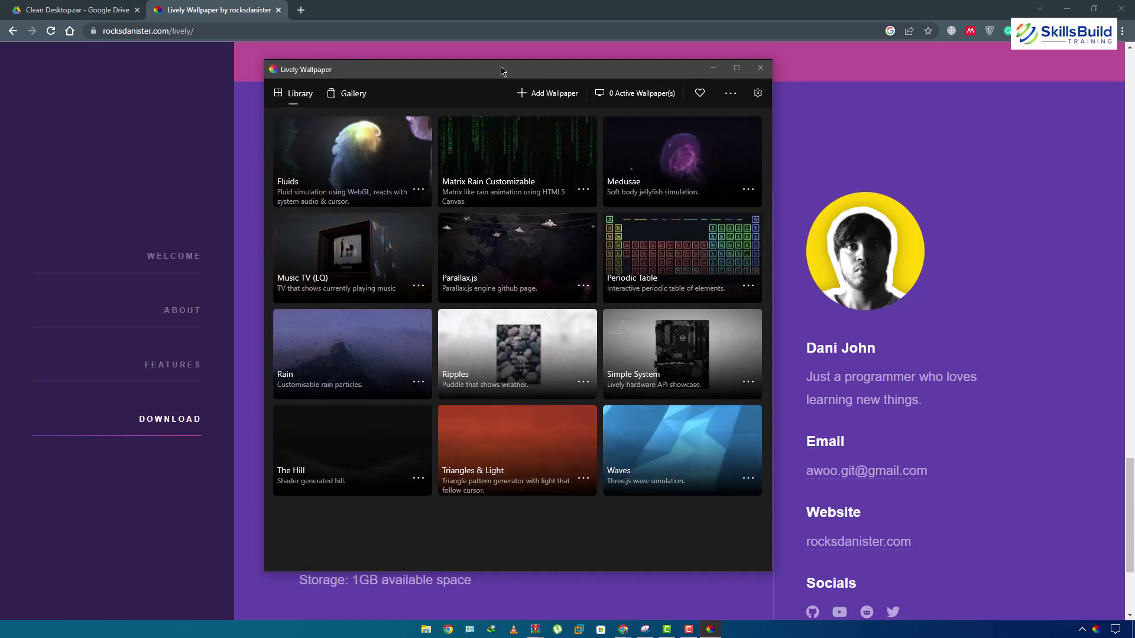
- Apply the Medusae live wallpaper, replace it with Matrix Rain Customizable, and close the Lively Wallpaper window
{"action": "left_click", "coordinate": [676, 155]}
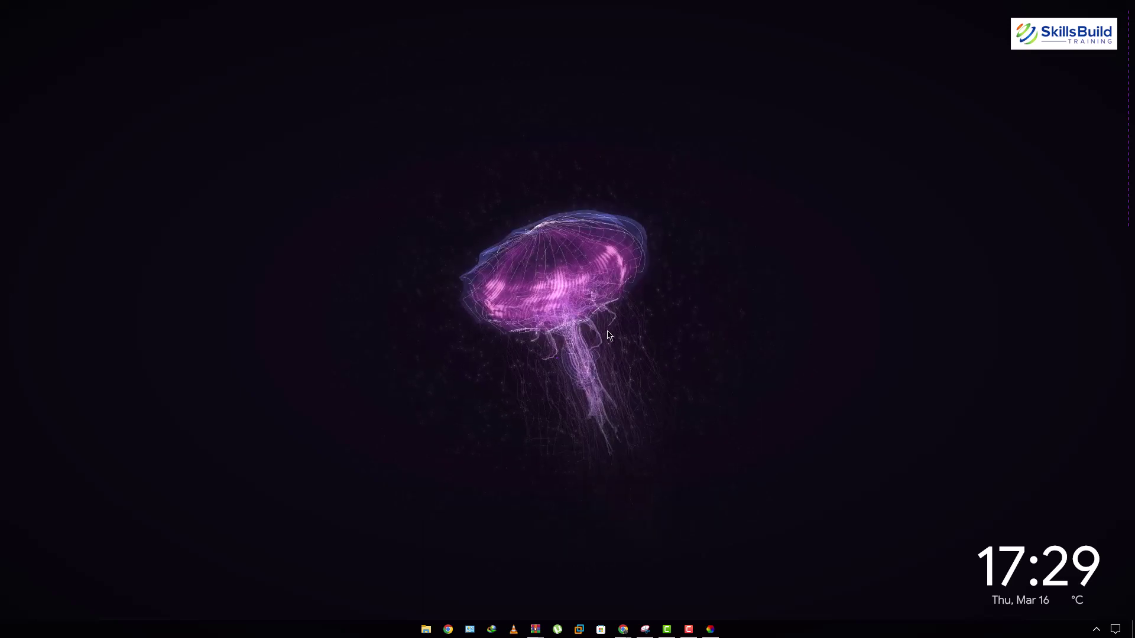
{"action": "left_click", "coordinate": [710, 629]}
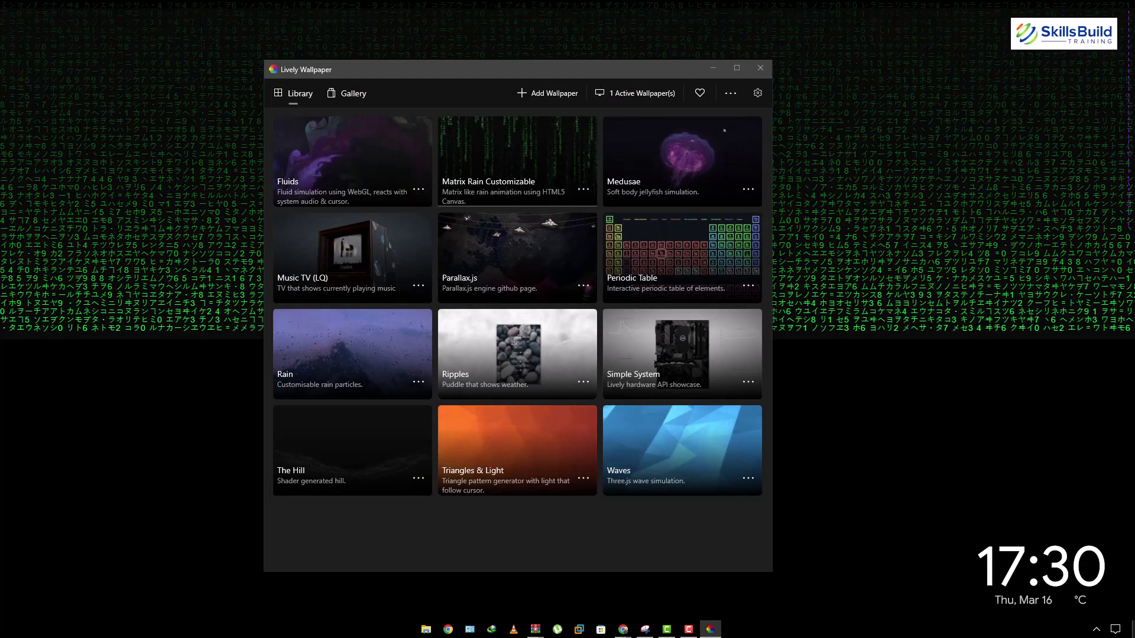
{"action": "left_click", "coordinate": [760, 68]}
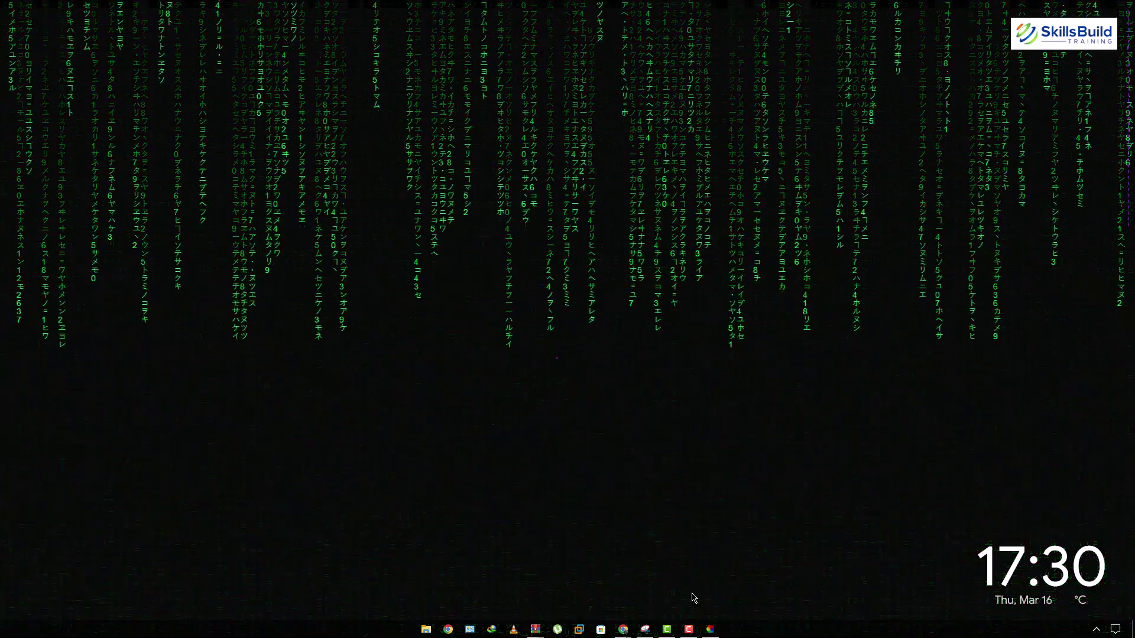
- Reopen the Lively Wallpaper library, apply the Fluids live wallpaper, and minimize the window
{"action": "left_click", "coordinate": [712, 629]}
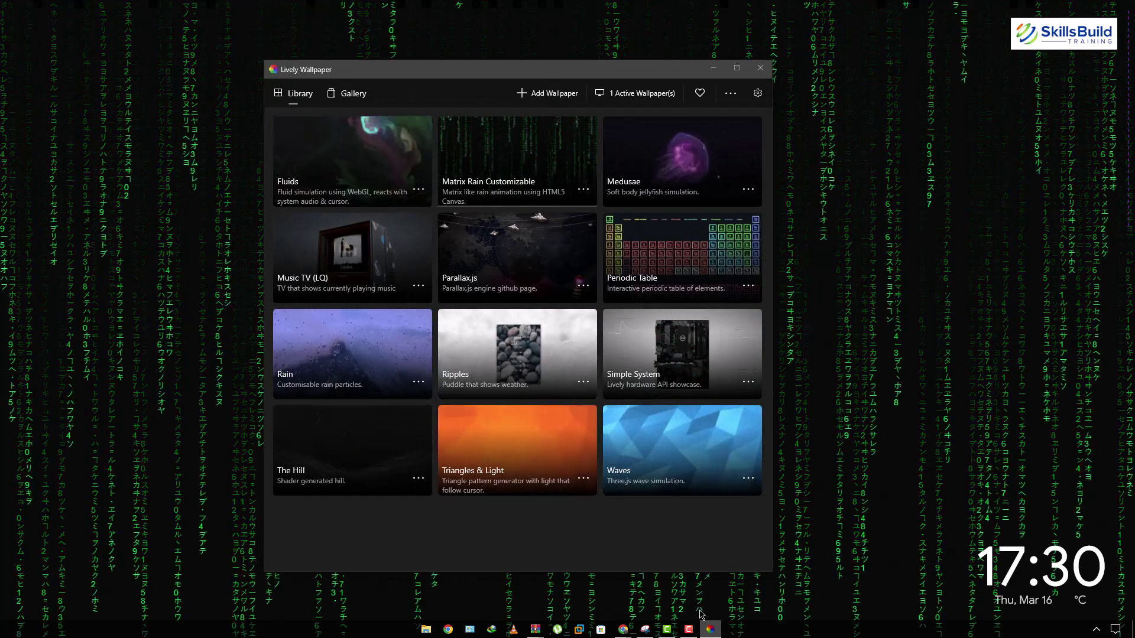
{"action": "left_click", "coordinate": [367, 147]}
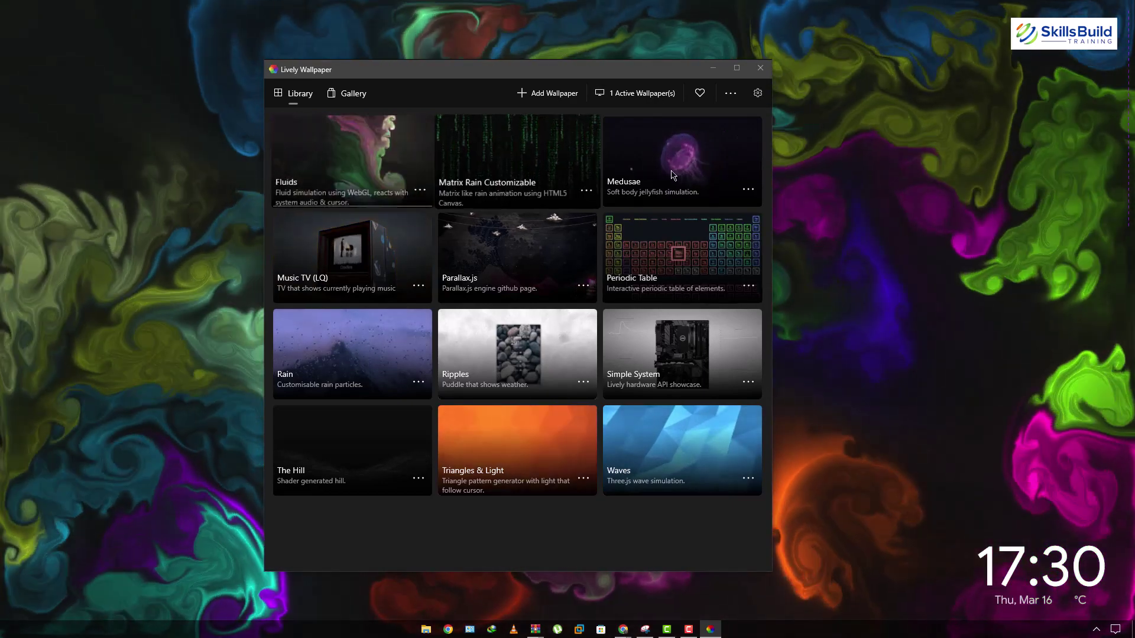
{"action": "left_click", "coordinate": [713, 68]}
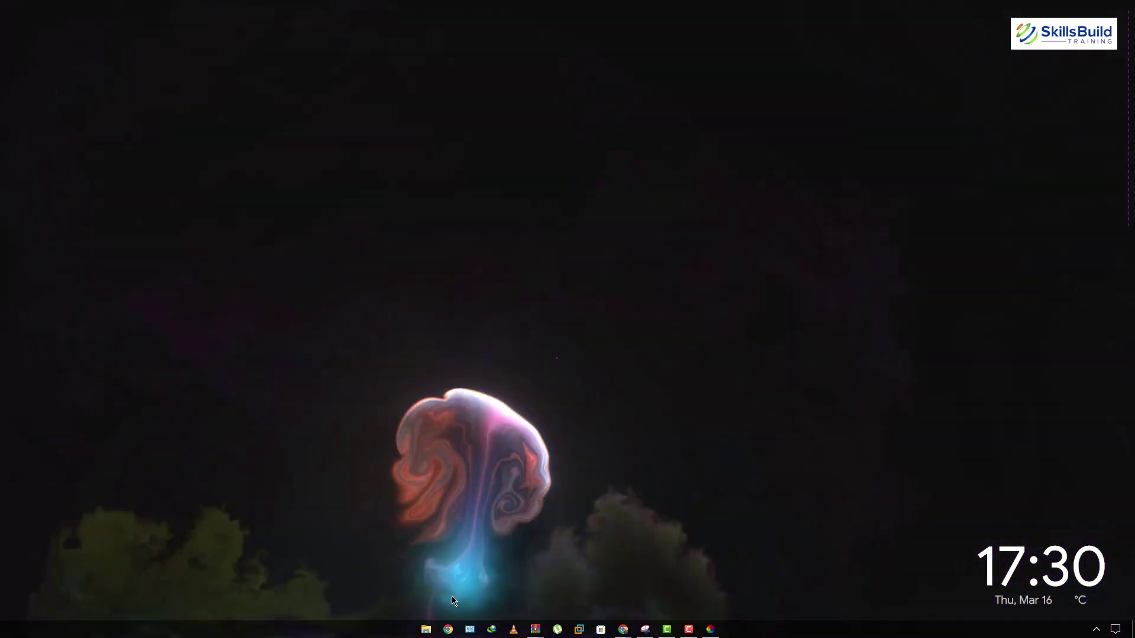
- Install the mond Rainmeter skin from the Clean Desktop folder with its included layout, and close the skin's settings window
{"action": "left_click", "coordinate": [426, 628]}
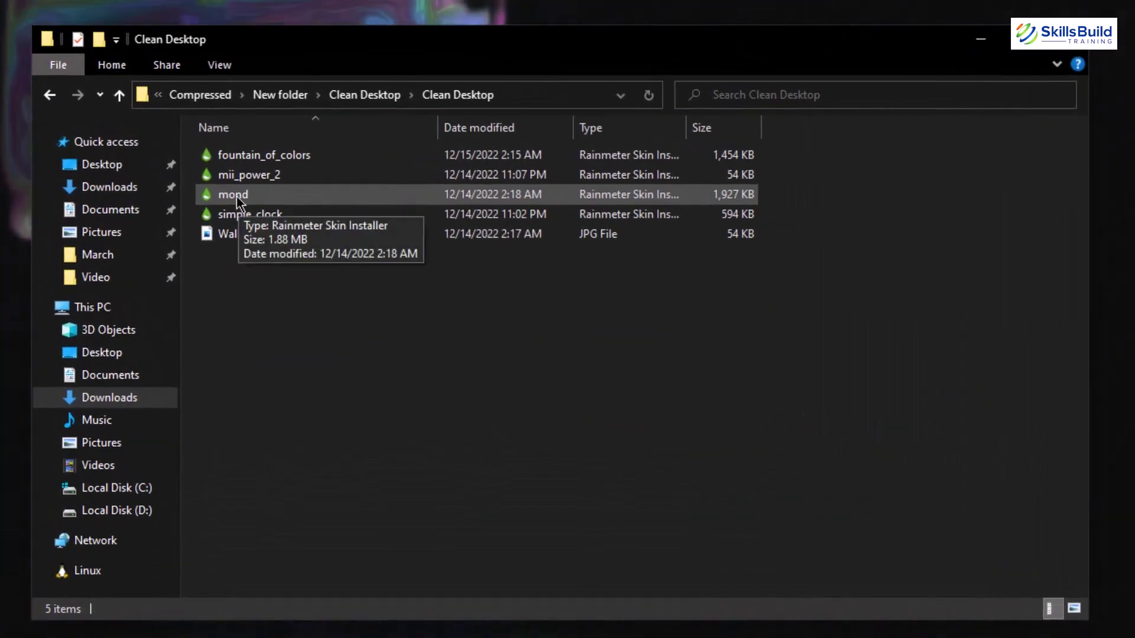
{"action": "left_click", "coordinate": [236, 196]}
{"action": "right_click", "coordinate": [240, 201]}
{"action": "left_click", "coordinate": [270, 211]}
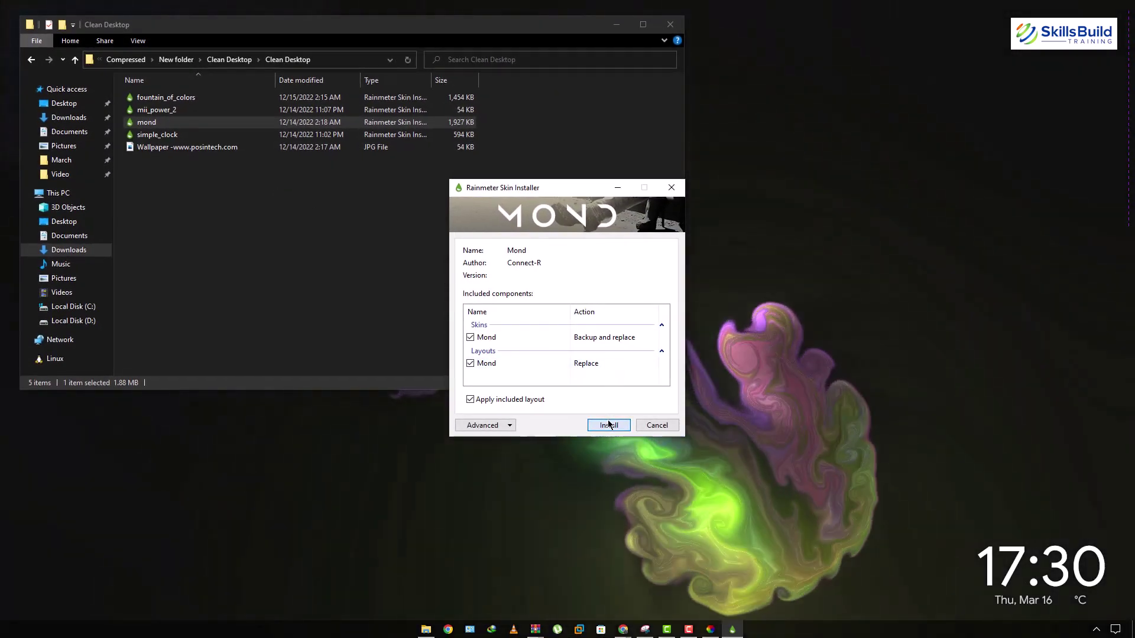
{"action": "left_click", "coordinate": [609, 424]}
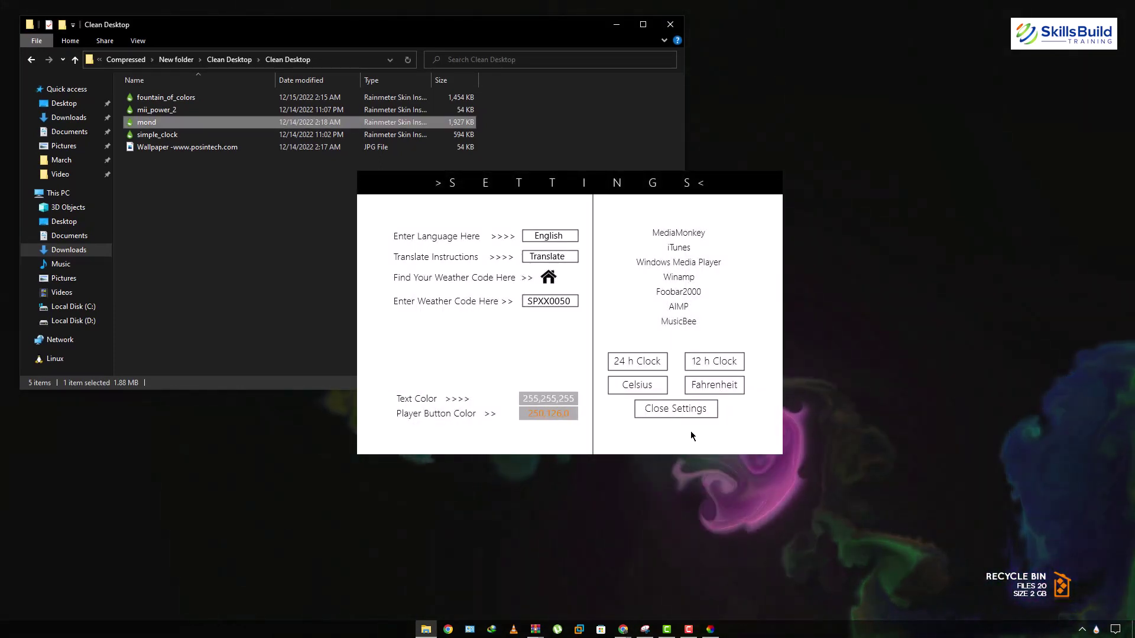
{"action": "left_click", "coordinate": [674, 408]}
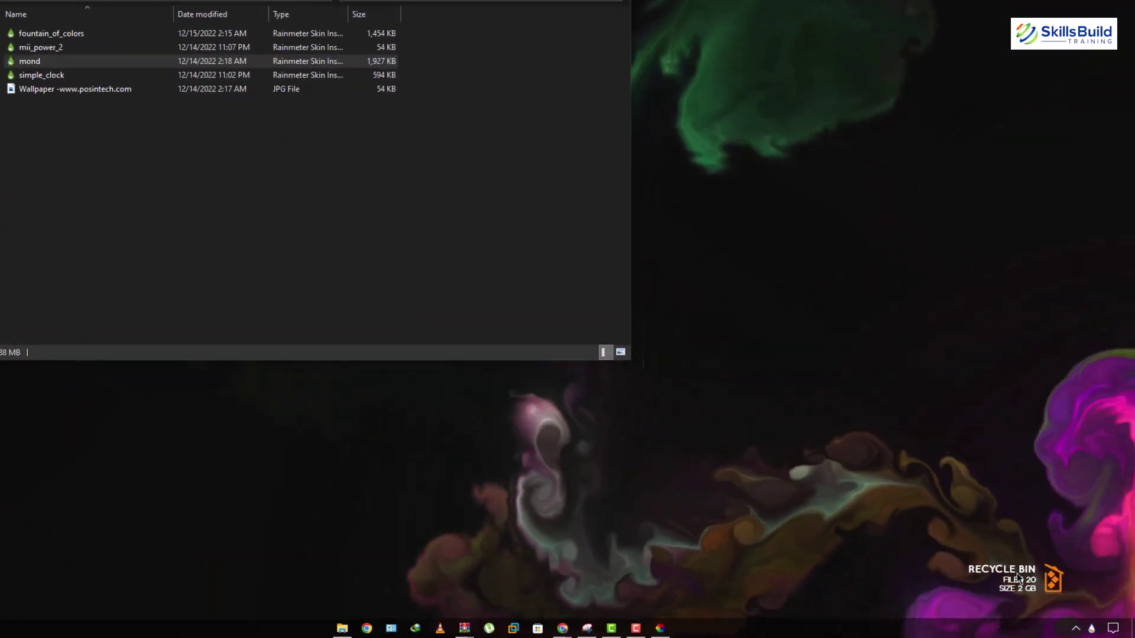
- Unload Mond's Recycle Bin skin from the desktop and minimize the Clean Desktop folder window
{"action": "right_click", "coordinate": [1025, 577]}
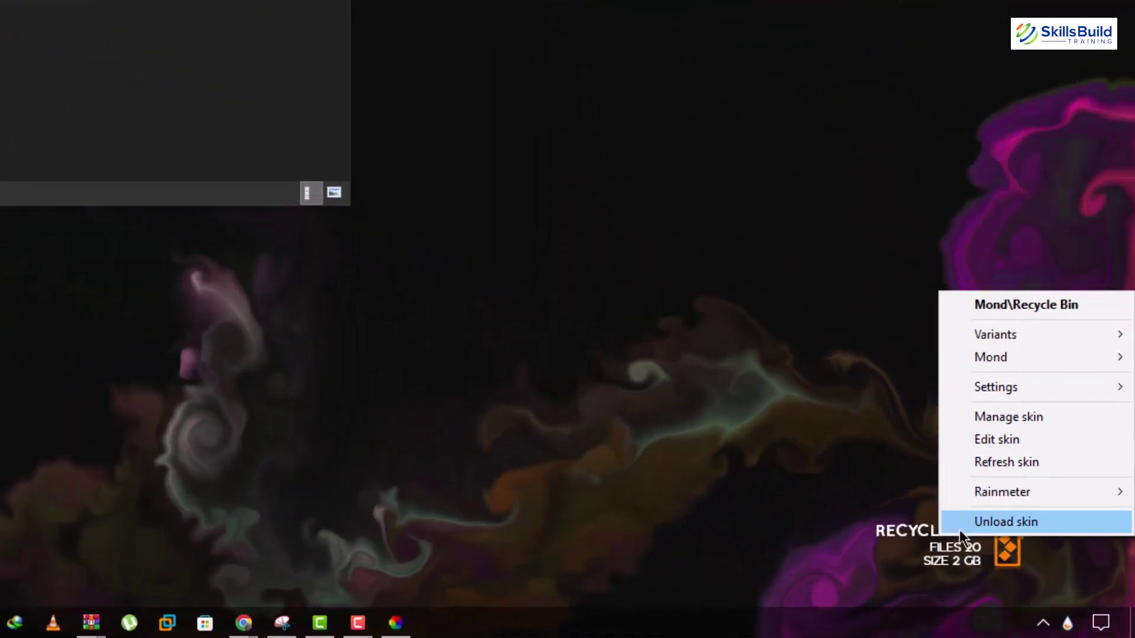
{"action": "left_click", "coordinate": [963, 522]}
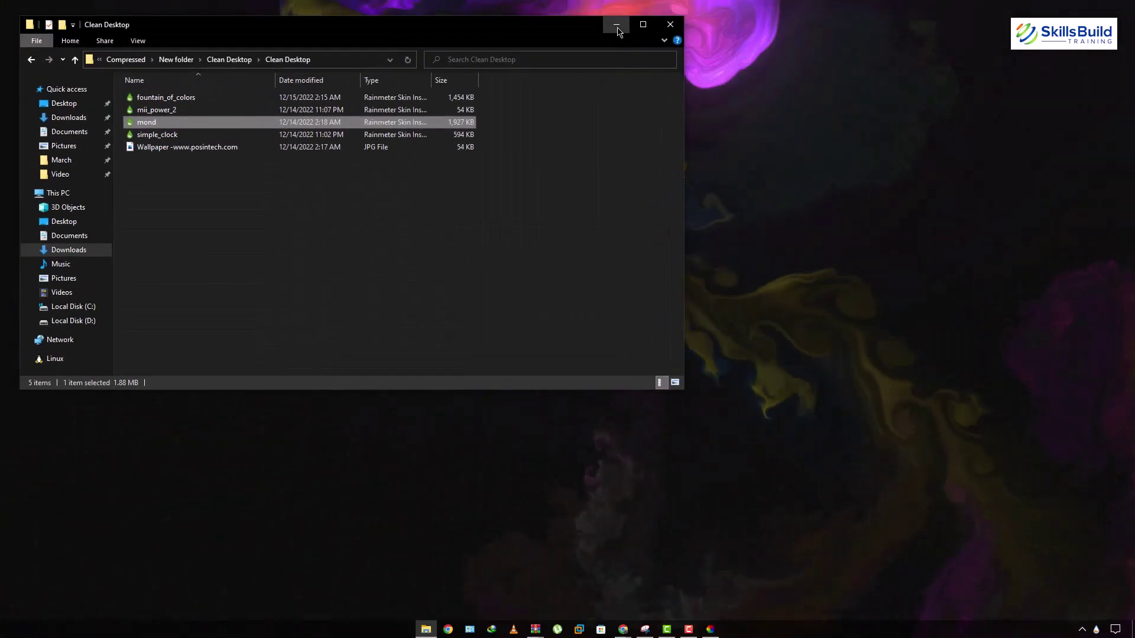
{"action": "left_click", "coordinate": [616, 27]}
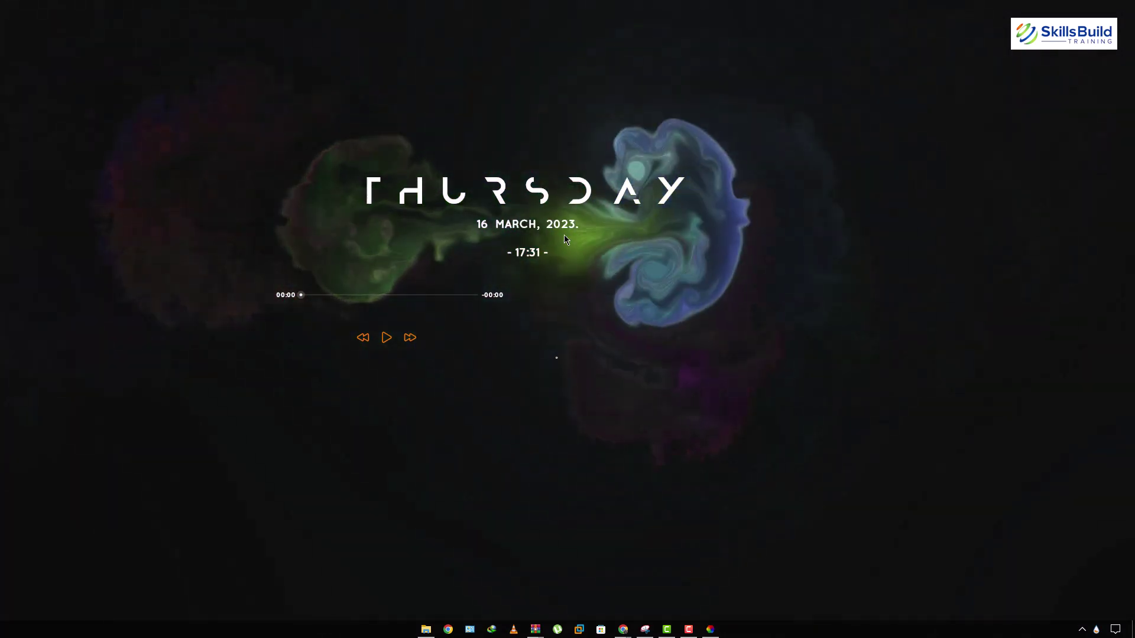
- Open the Rainmeter manager and bring up the Mond Clock skin's Clock.ini for editing in Notepad
{"action": "left_click", "coordinate": [1096, 631]}
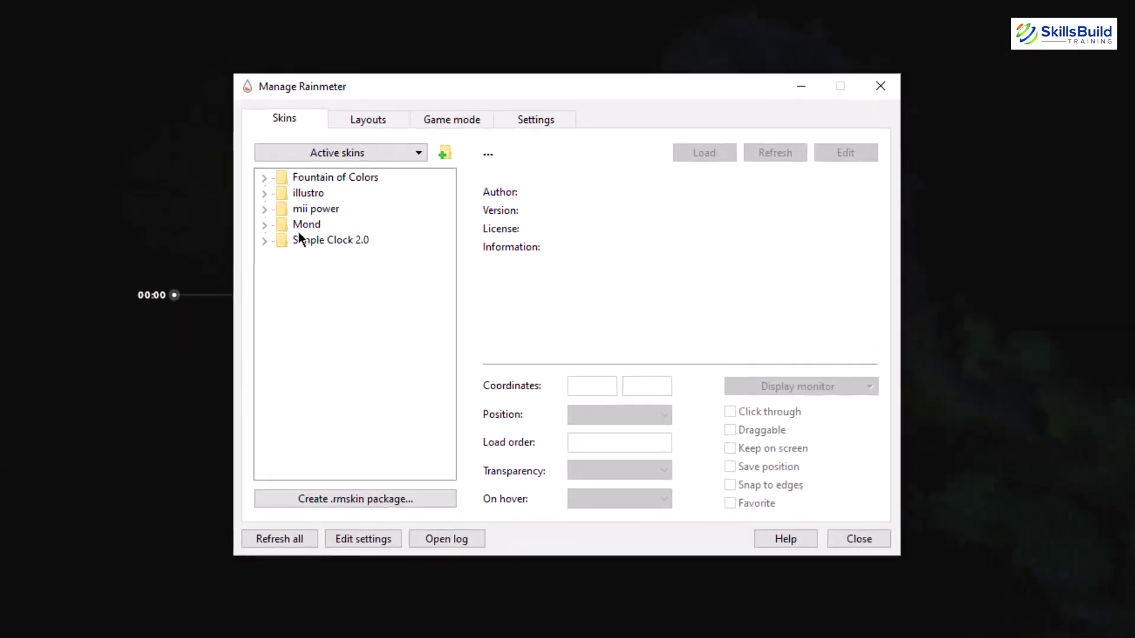
{"action": "left_click", "coordinate": [265, 224]}
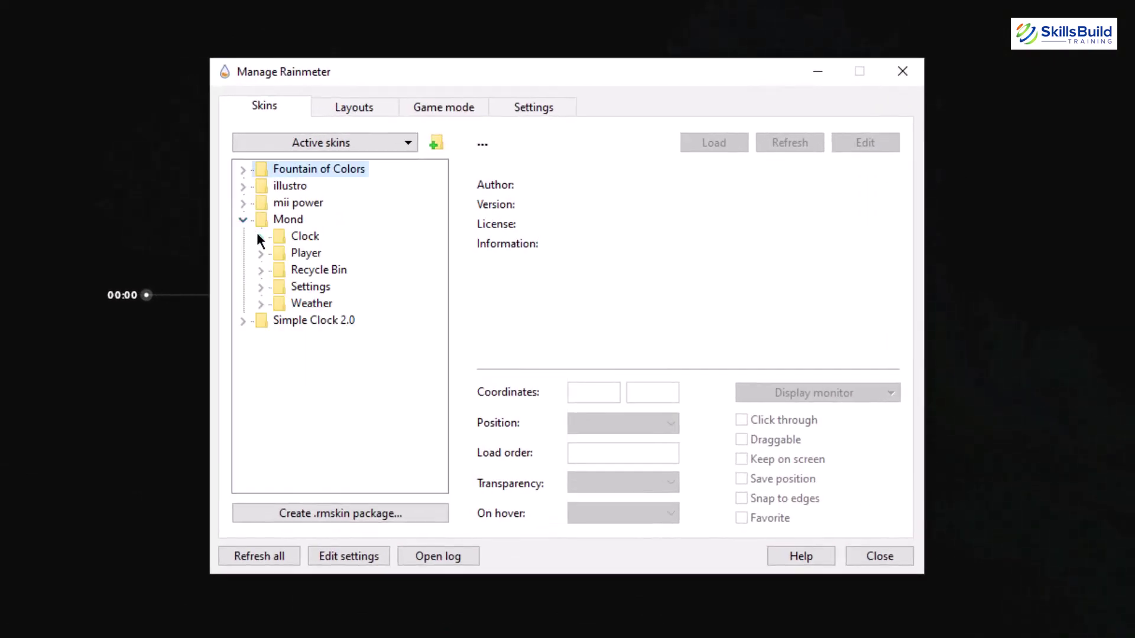
{"action": "left_click", "coordinate": [261, 237]}
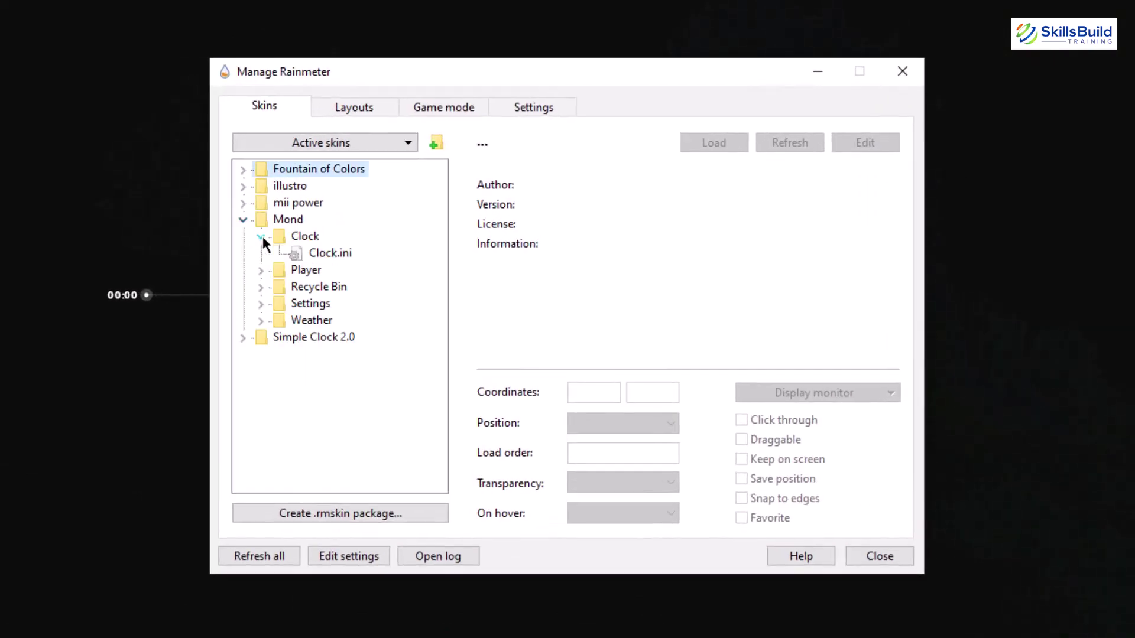
{"action": "left_click", "coordinate": [317, 251]}
{"action": "right_click", "coordinate": [317, 250]}
{"action": "left_click", "coordinate": [359, 301]}
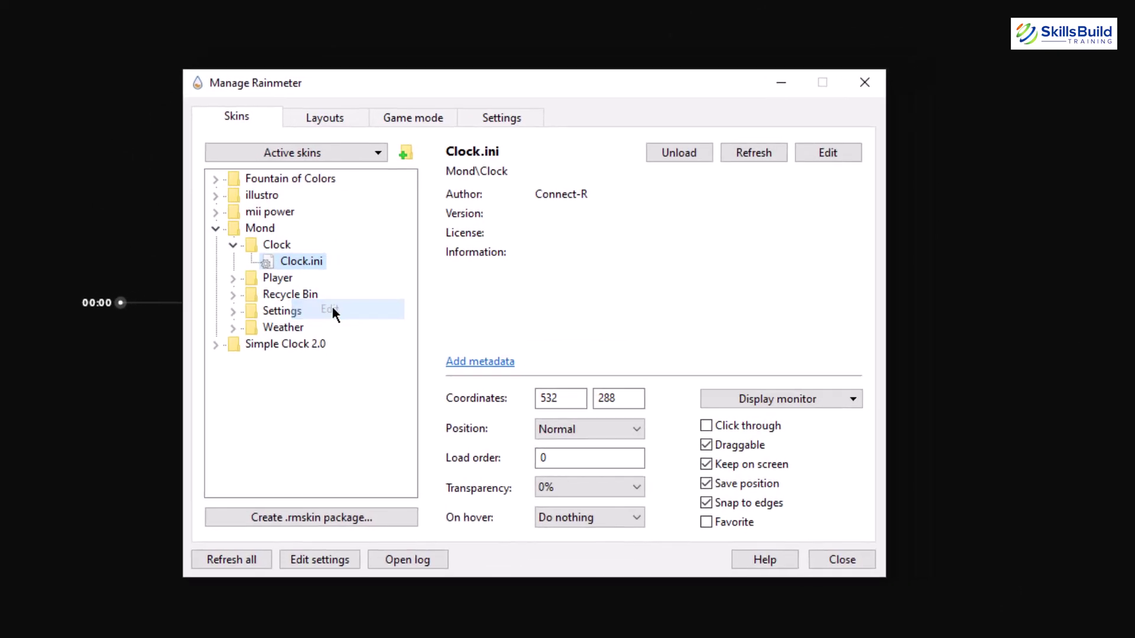
- Delete the [Meter24hClock] and [Meter12hClock] sections from the Mond Clock.ini file
{"action": "scroll", "coordinate": [220, 307], "scroll_direction": "down", "scroll_amount": 8}
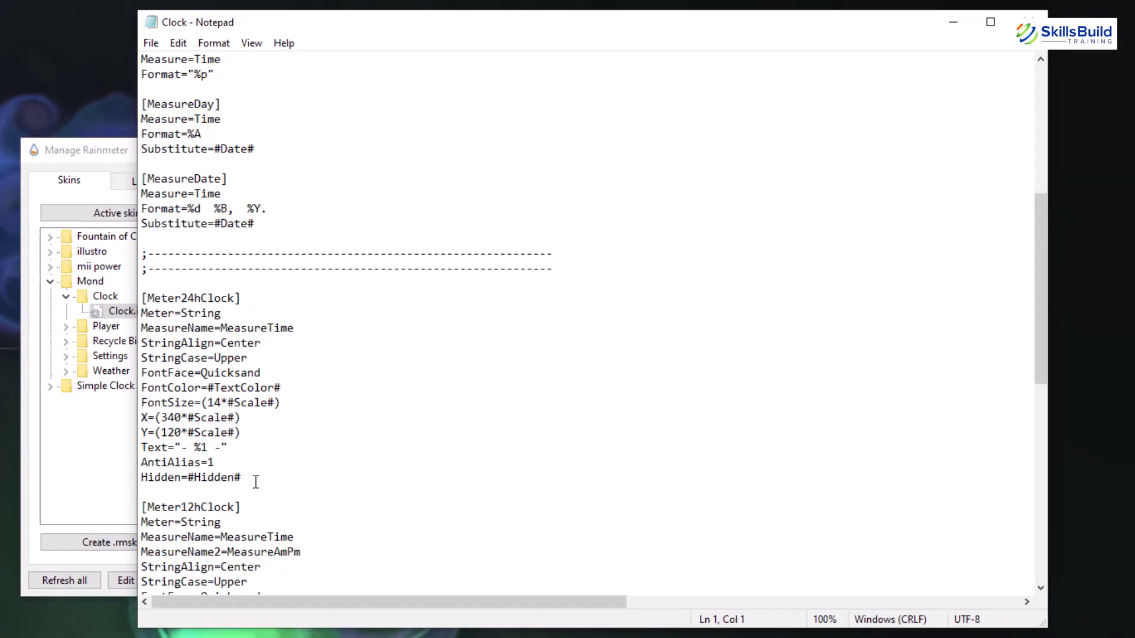
{"action": "left_click_drag", "start_coordinate": [252, 479], "coordinate": [122, 293]}
{"action": "key", "text": "Delete"}
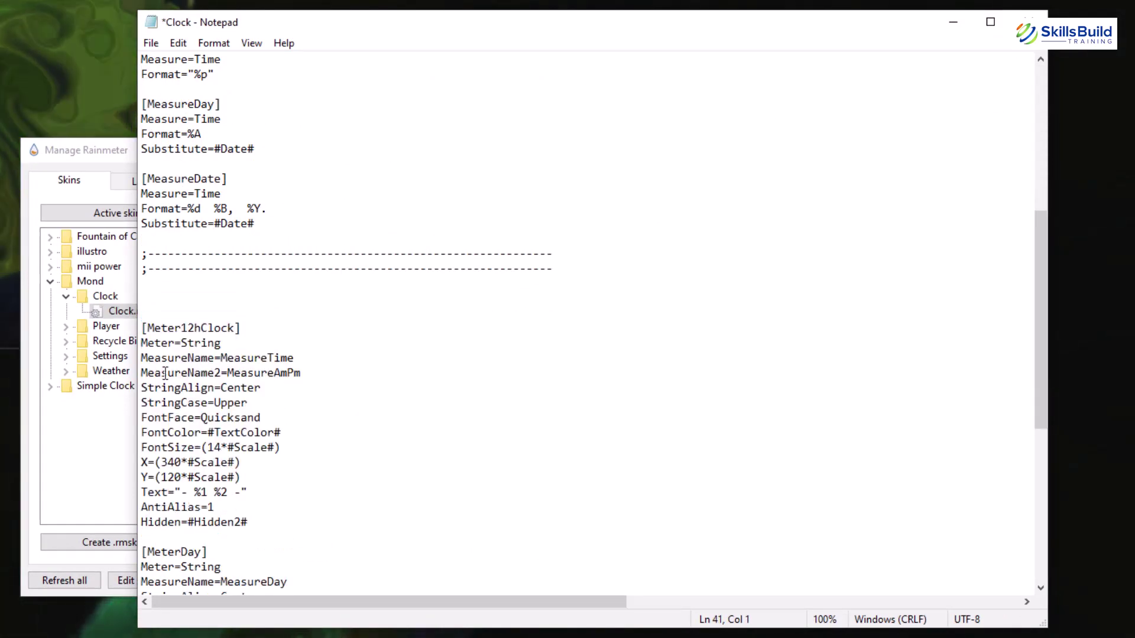
{"action": "left_click_drag", "start_coordinate": [248, 521], "coordinate": [140, 327]}
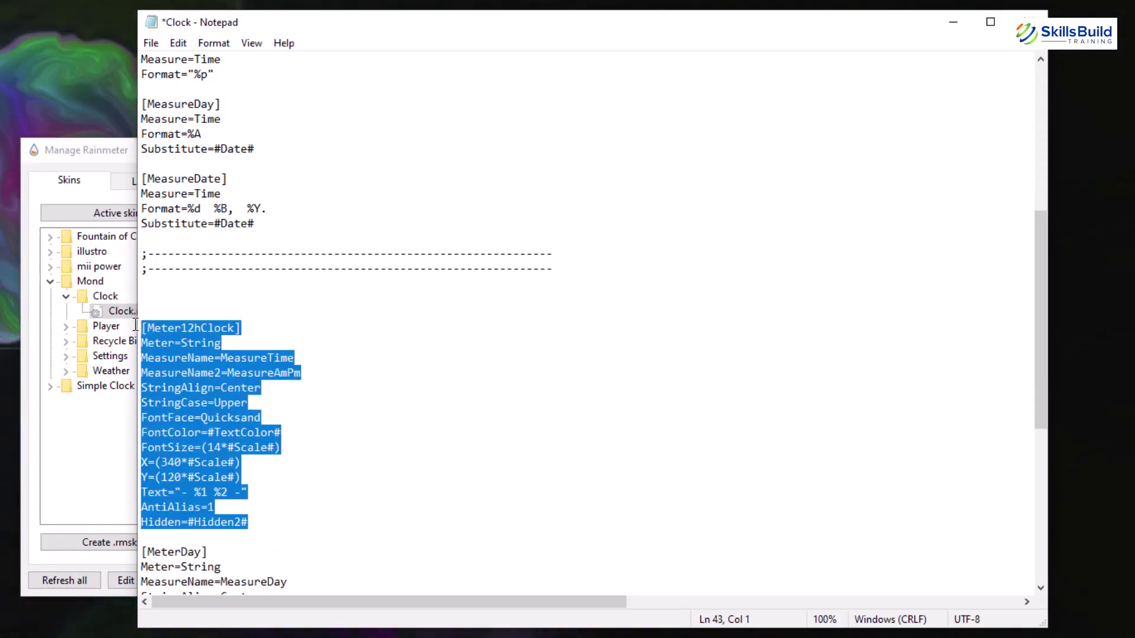
{"action": "key", "text": "Delete"}
- Delete the [MeterDate] section from the Mond Clock.ini file, save it, and close Notepad
{"action": "scroll", "coordinate": [230, 457], "scroll_direction": "down", "scroll_amount": 3}
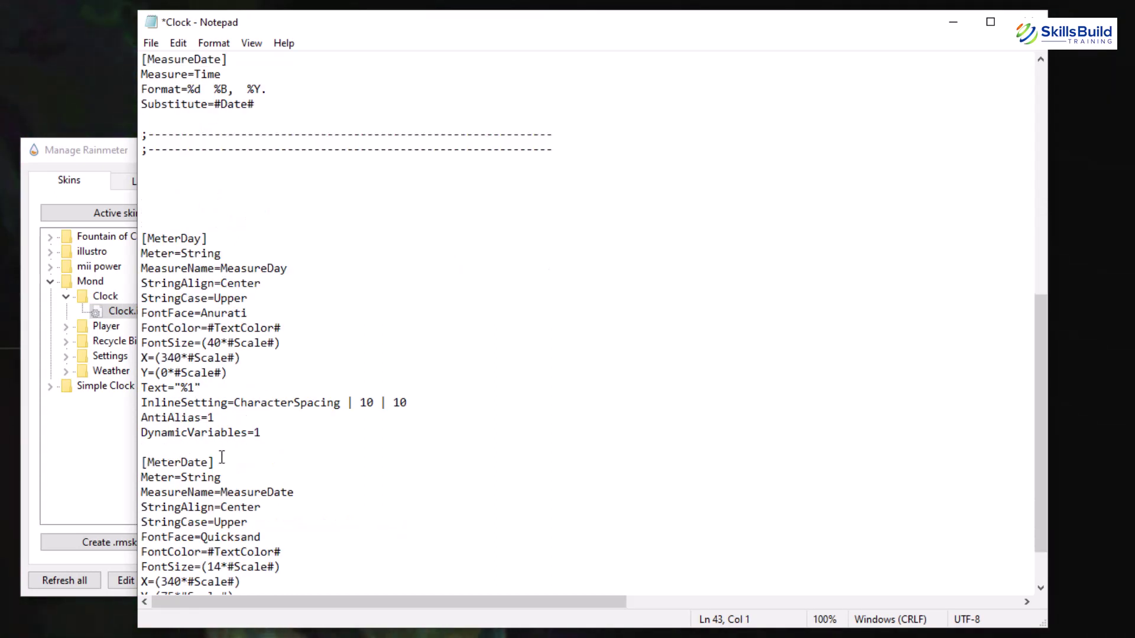
{"action": "scroll", "coordinate": [250, 438], "scroll_direction": "down", "scroll_amount": 2}
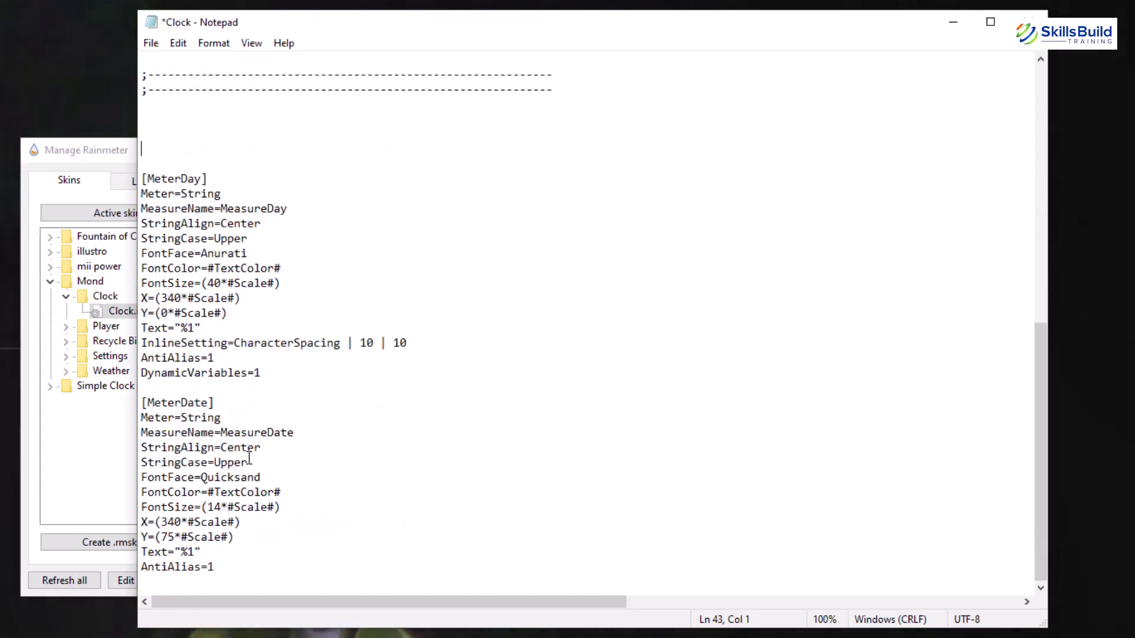
{"action": "left_click_drag", "start_coordinate": [230, 567], "coordinate": [141, 401]}
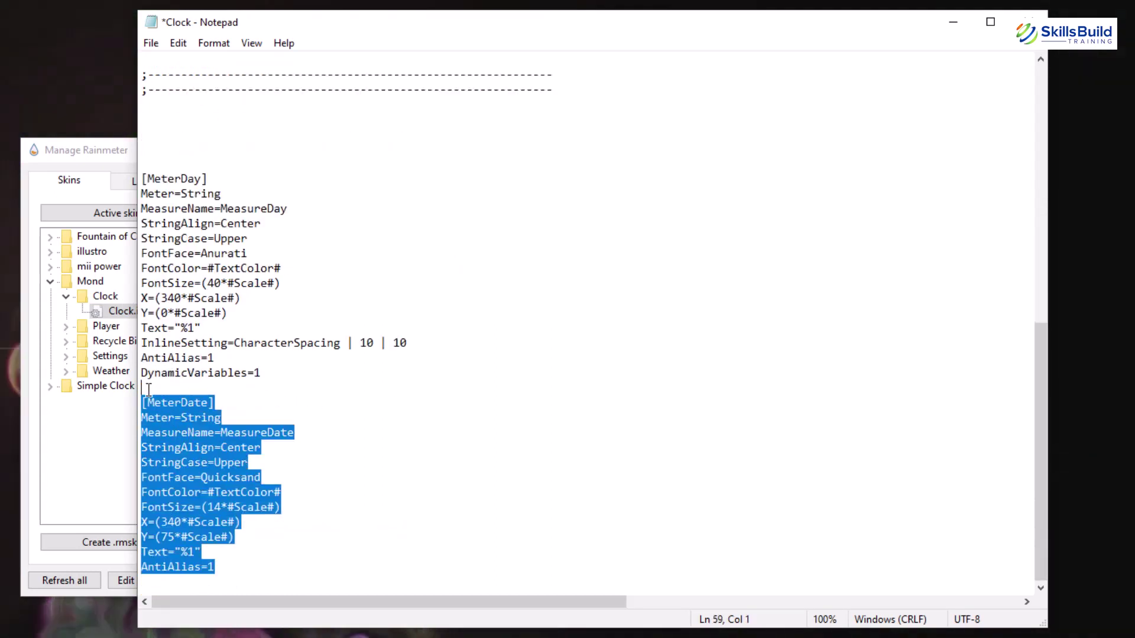
{"action": "key", "text": "Delete"}
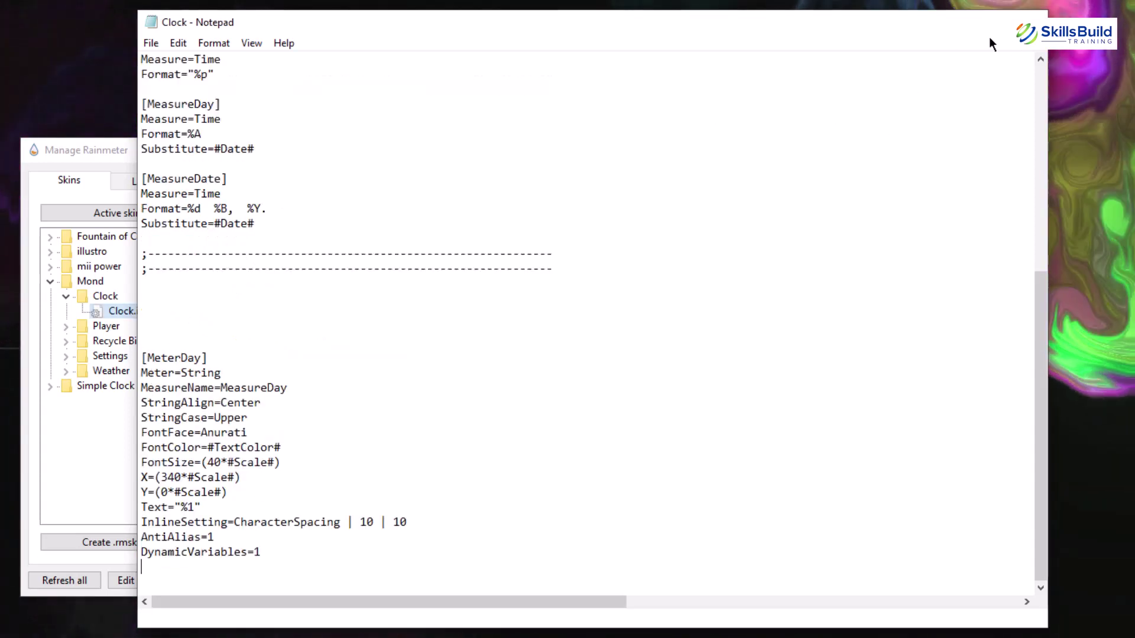
{"action": "left_click", "coordinate": [1028, 22]}
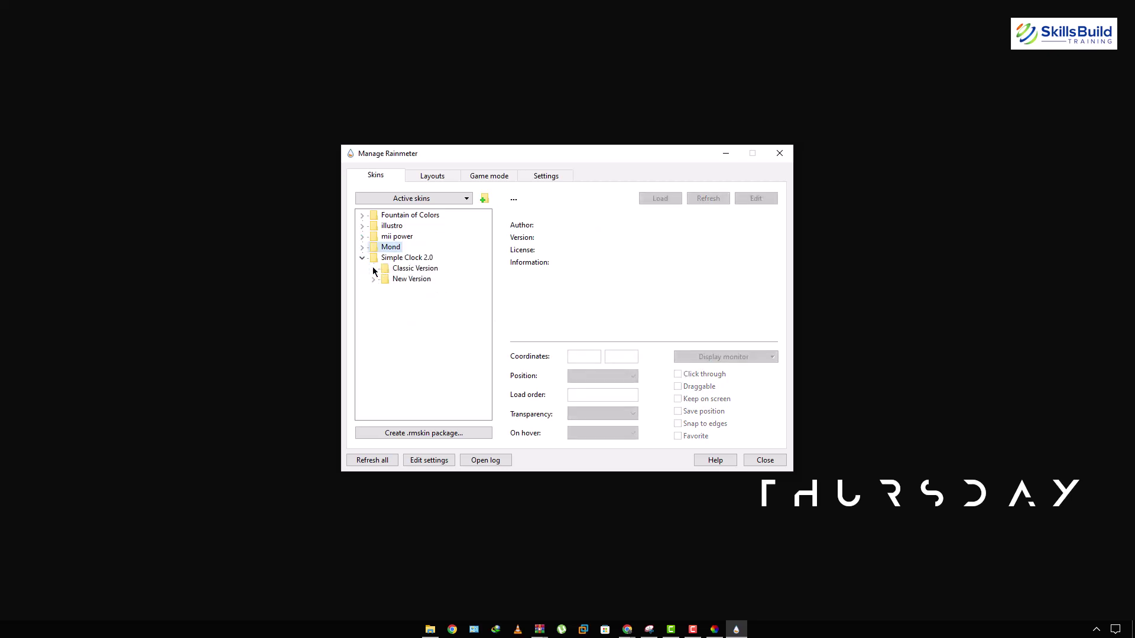
- Load clock.ini from Simple Clock 2.0's Classic Version and move the Mond weekday text just above it, at coordinates 1275, 850
{"action": "double_click", "coordinate": [416, 280]}
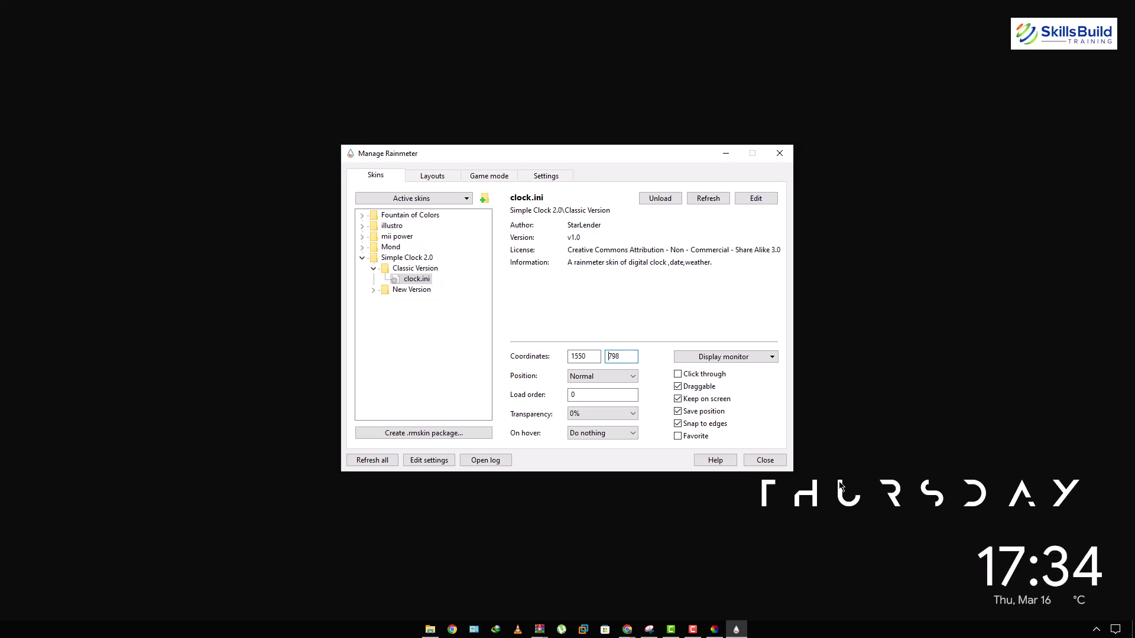
{"action": "left_click", "coordinate": [362, 258]}
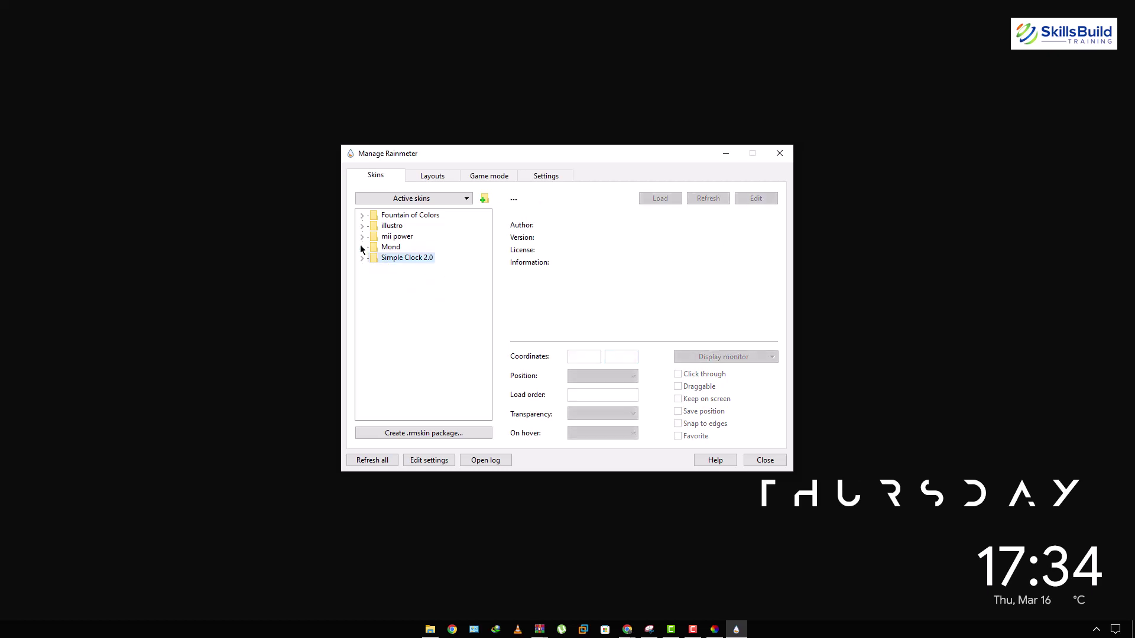
{"action": "left_click_drag", "start_coordinate": [980, 493], "coordinate": [1024, 523]}
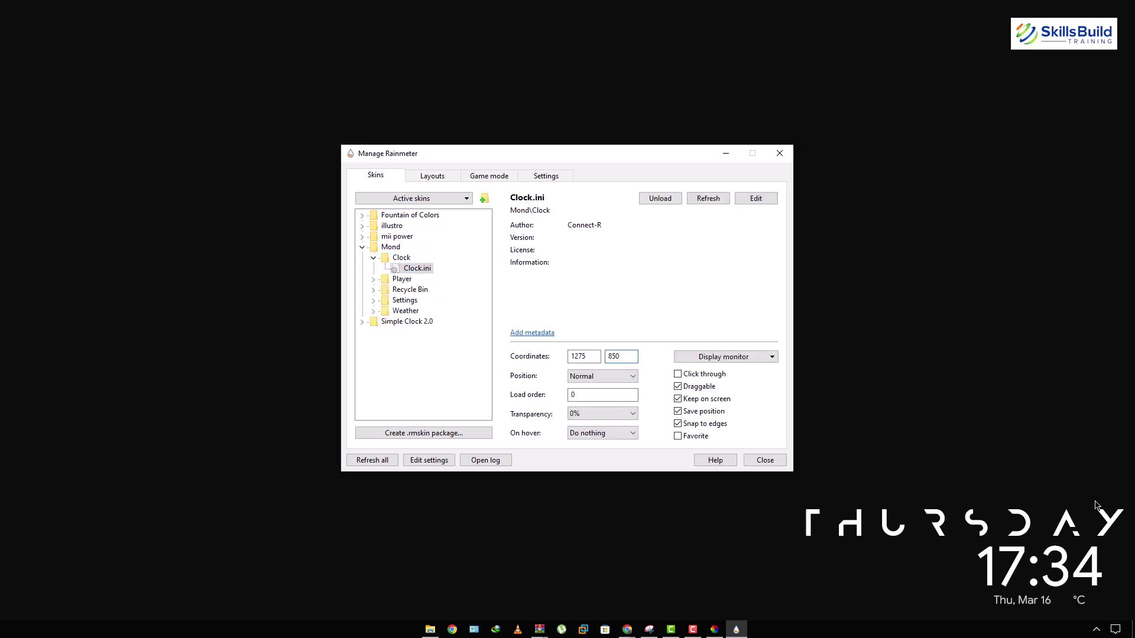